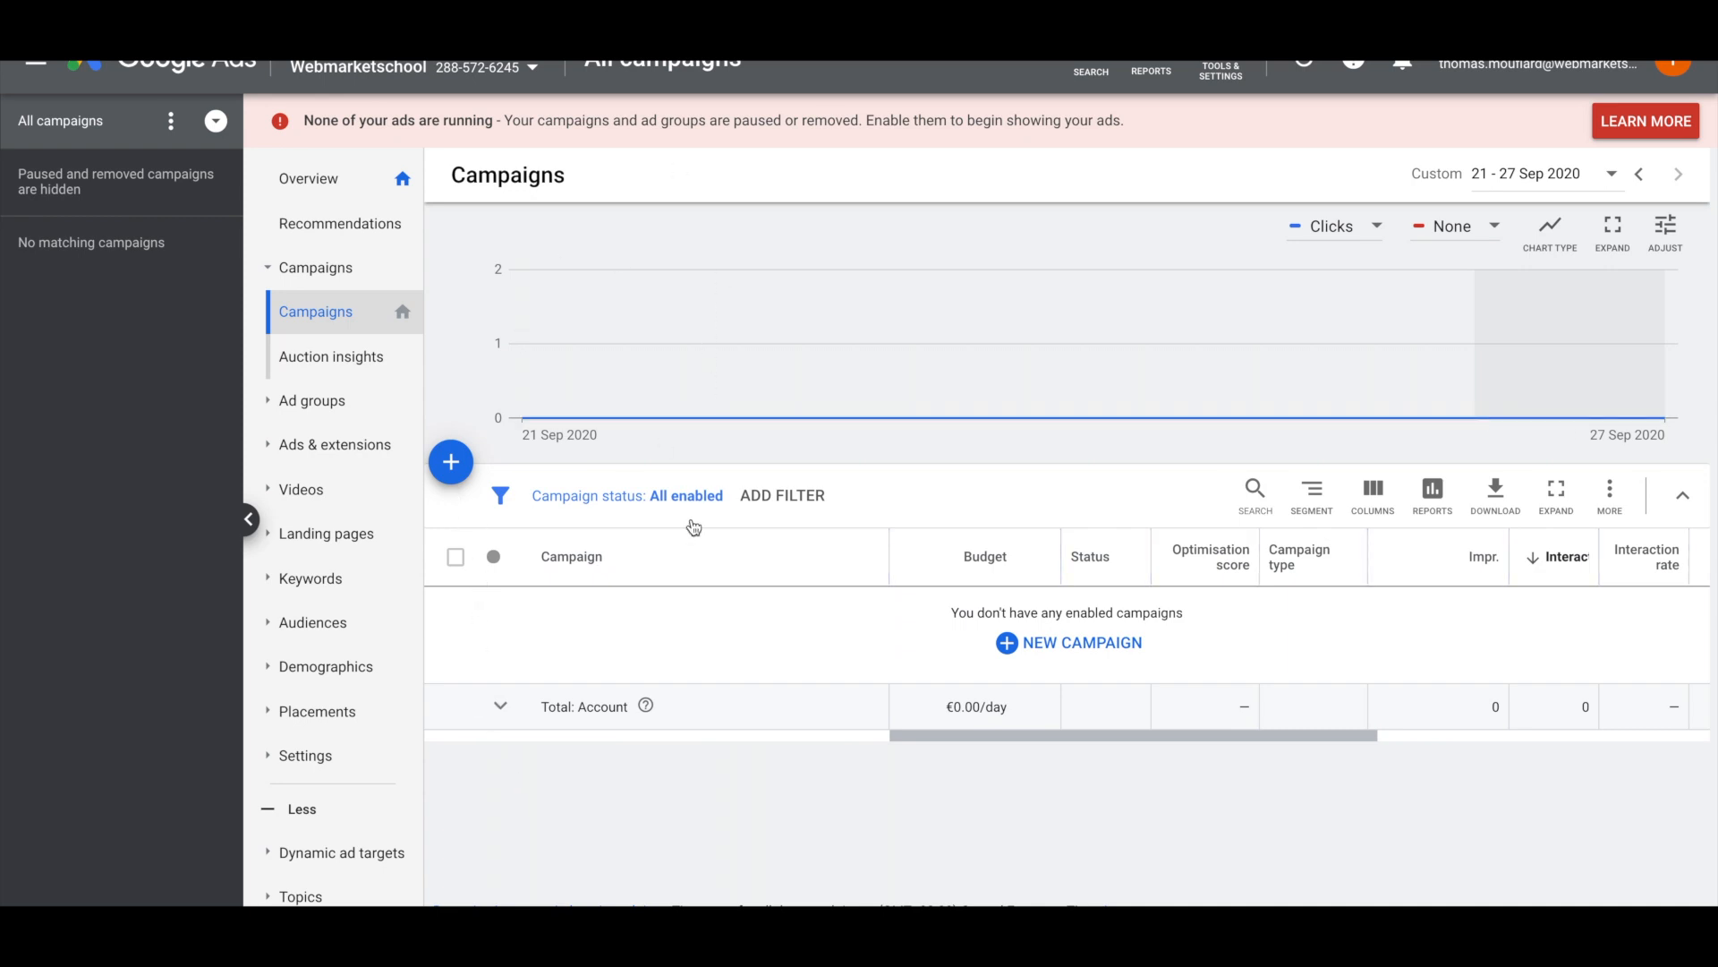
Start a new campaign with the Leads goal, Display type and Gmail campaign subtype
click(468, 474)
click(506, 541)
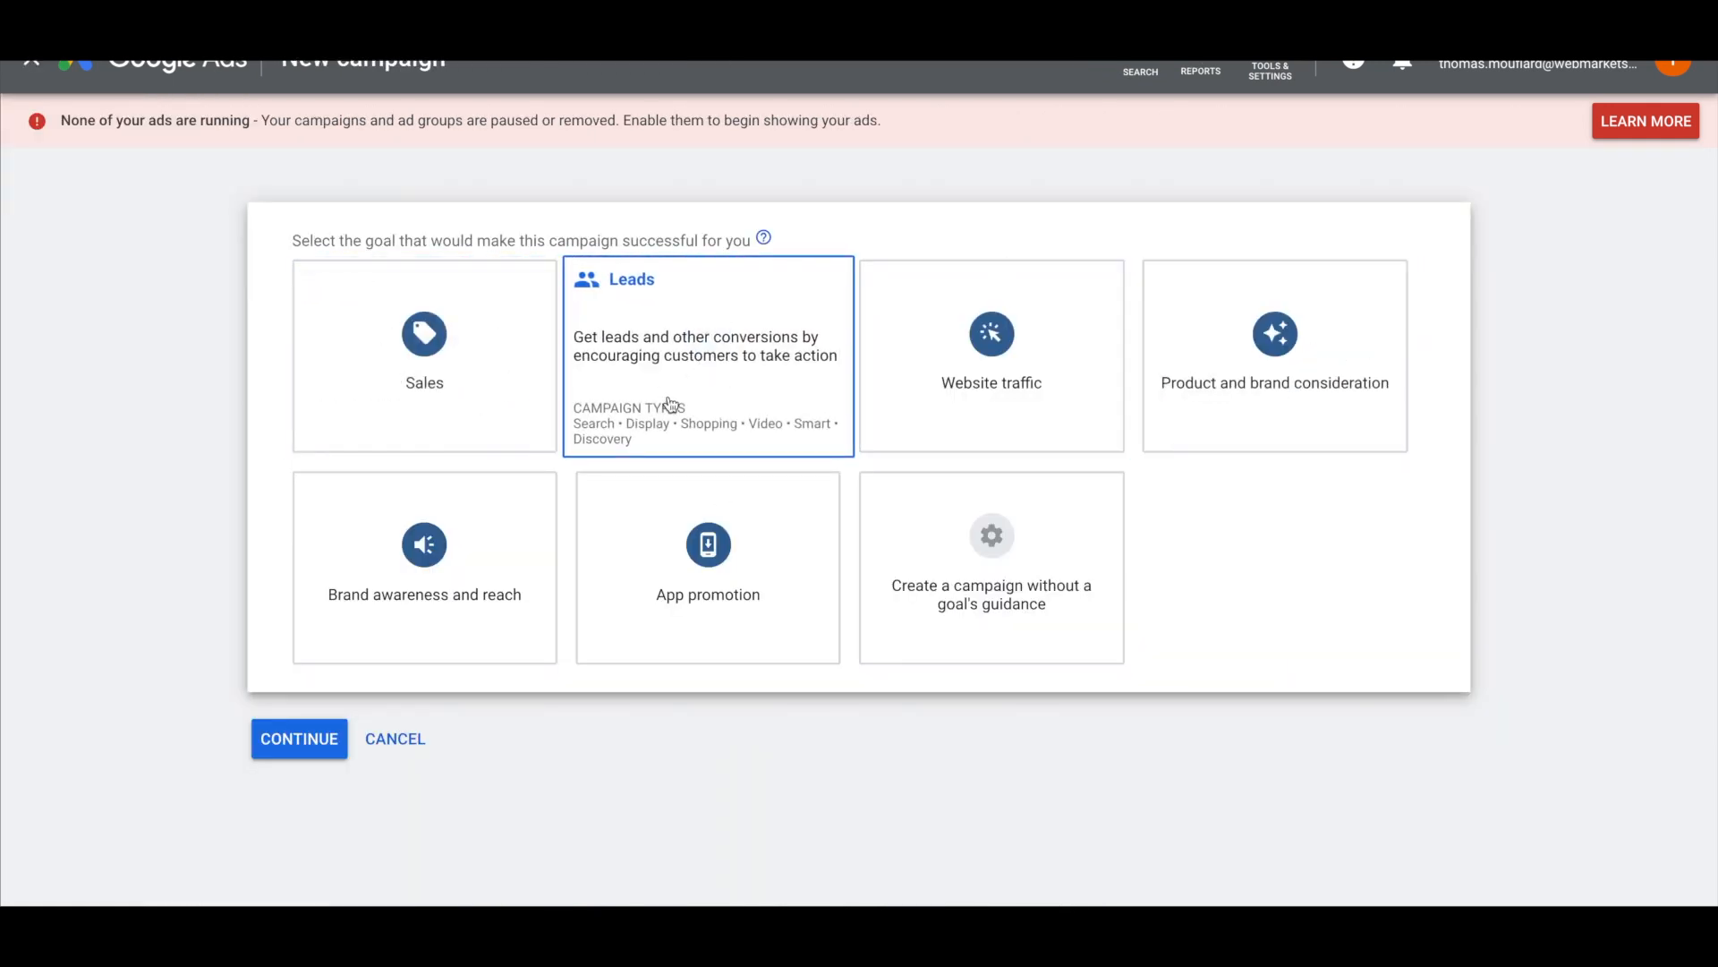
click(699, 402)
scroll(699, 402, down, 3)
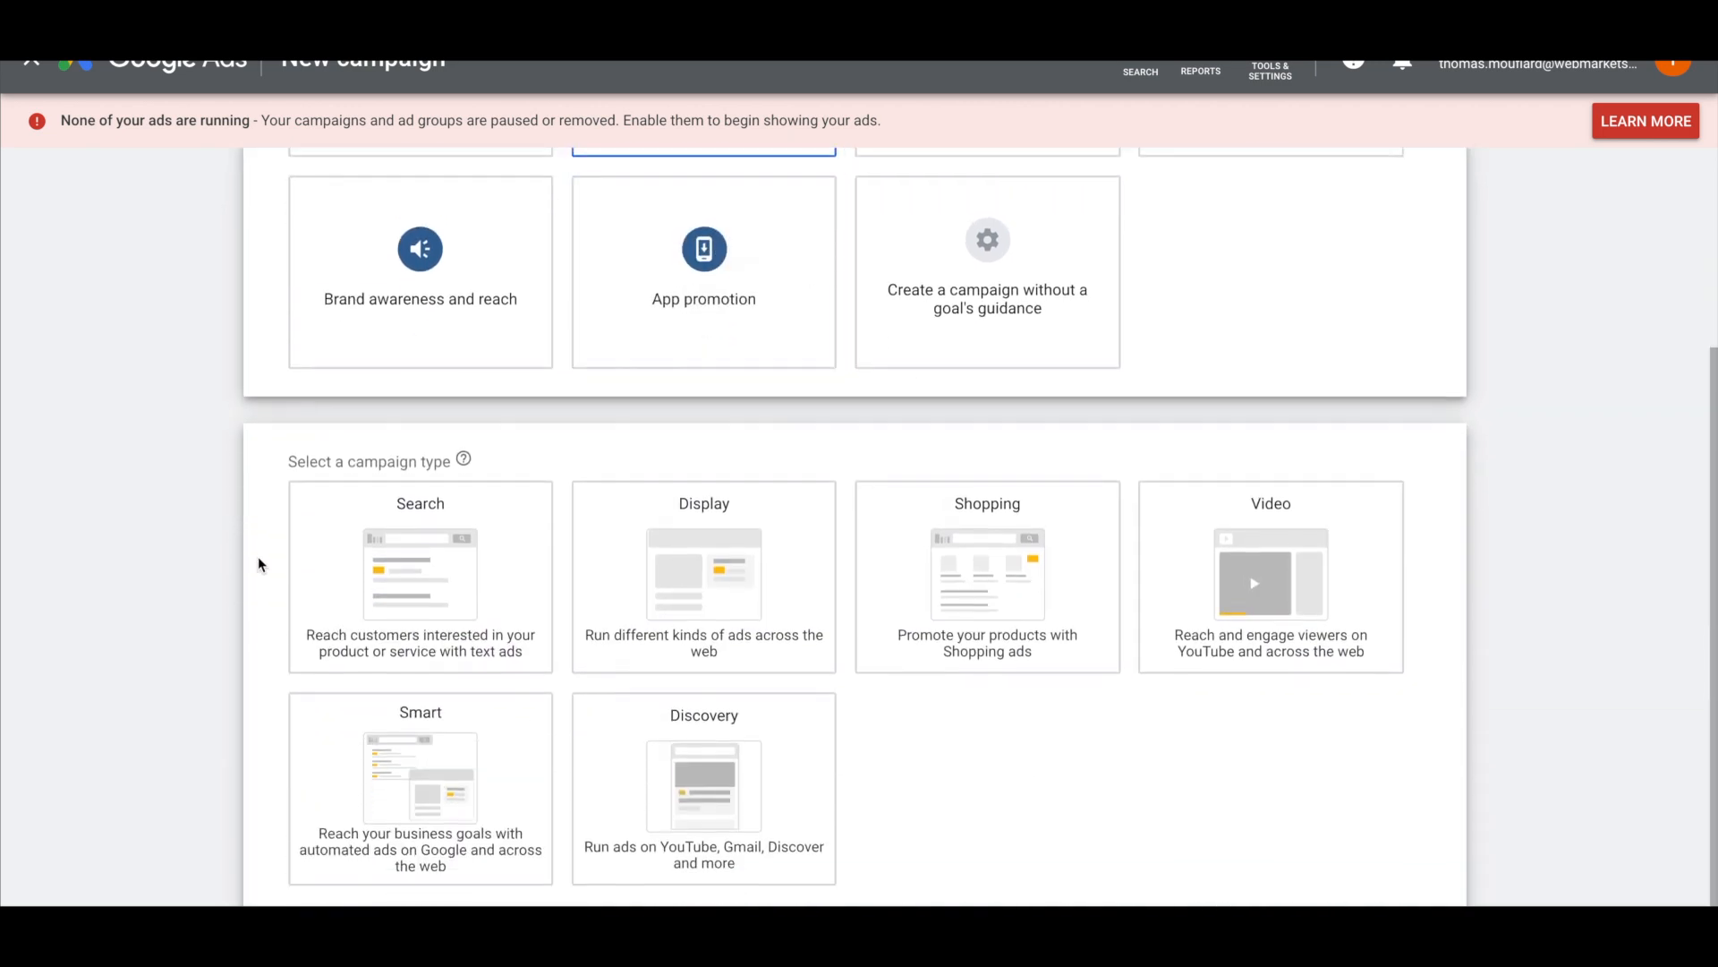
scroll(260, 564, down, 1)
click(624, 492)
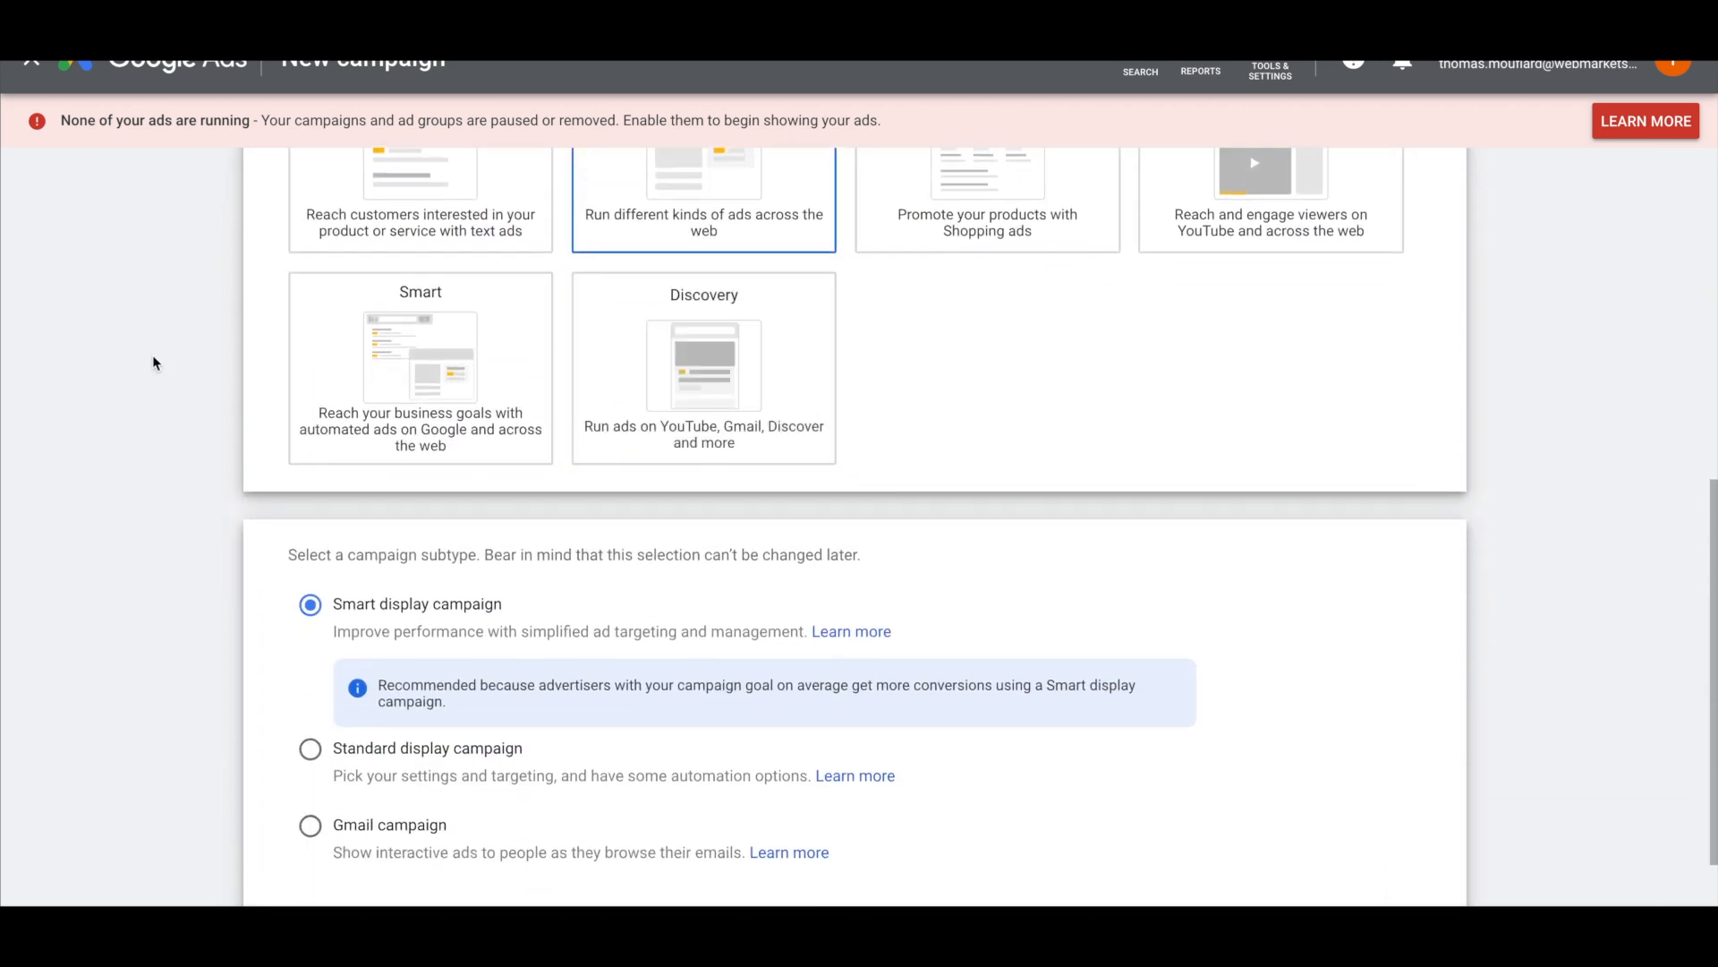
click(311, 823)
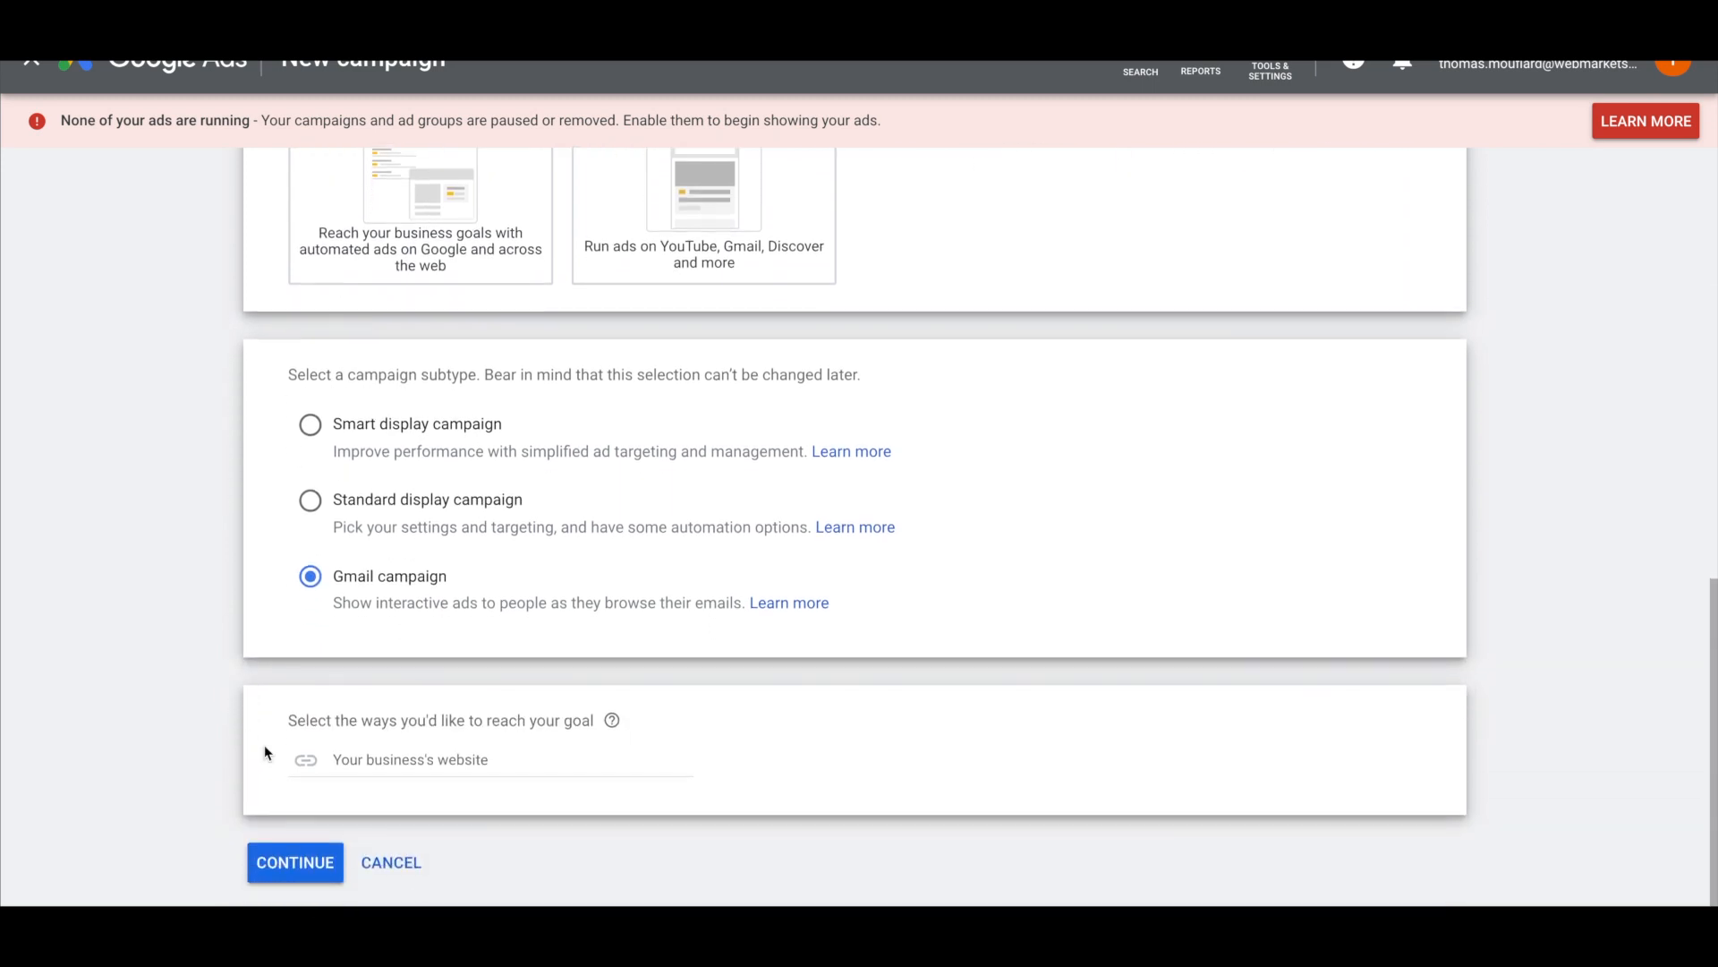
click(354, 764)
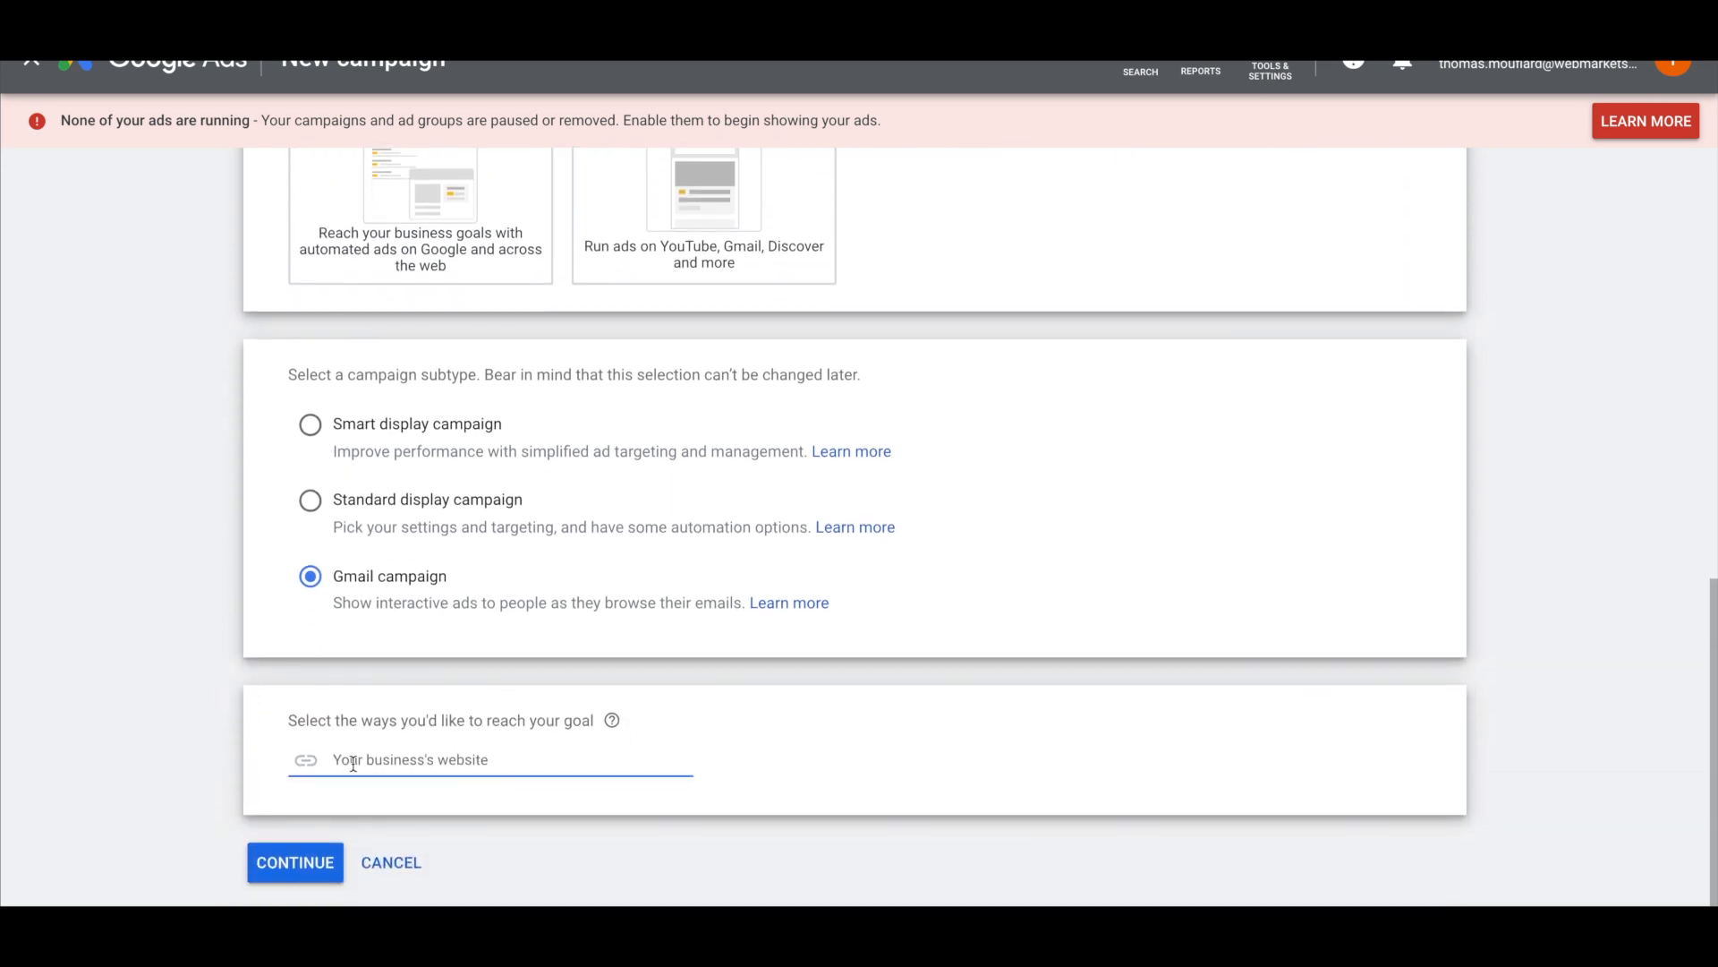
text(www.webmarketschool.com)
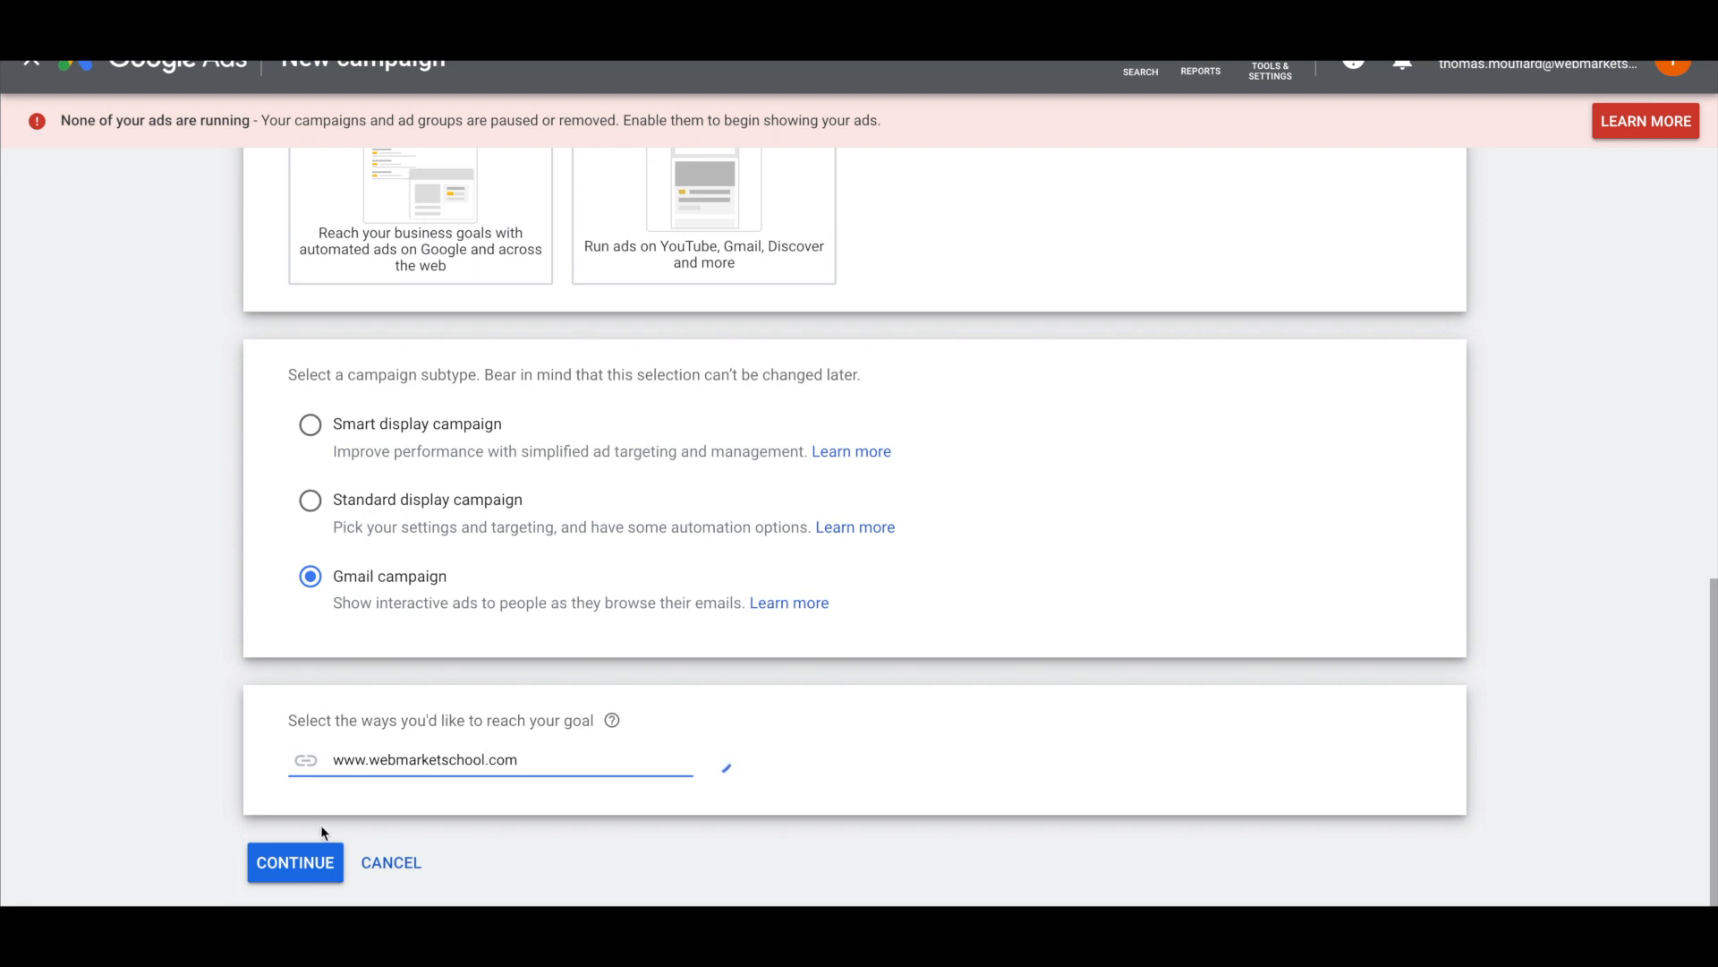
click(296, 861)
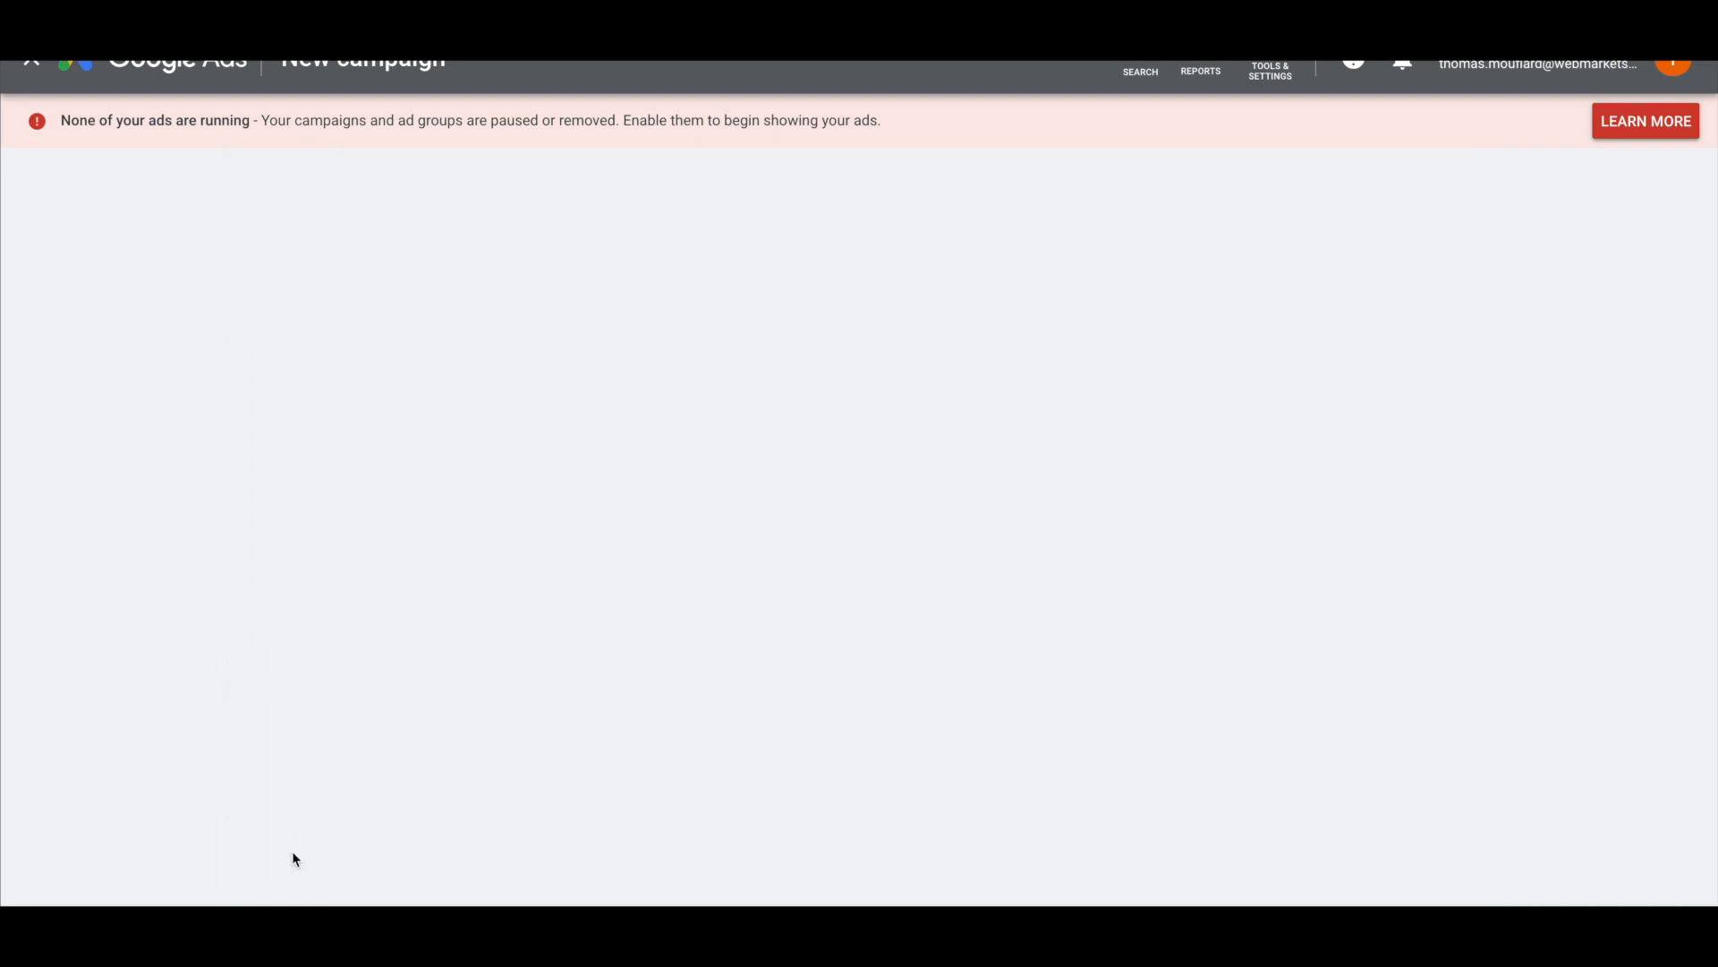
Replace the default campaign name with 'GSP - Concurrents - Max Conv'
double_click(531, 425)
click(532, 426)
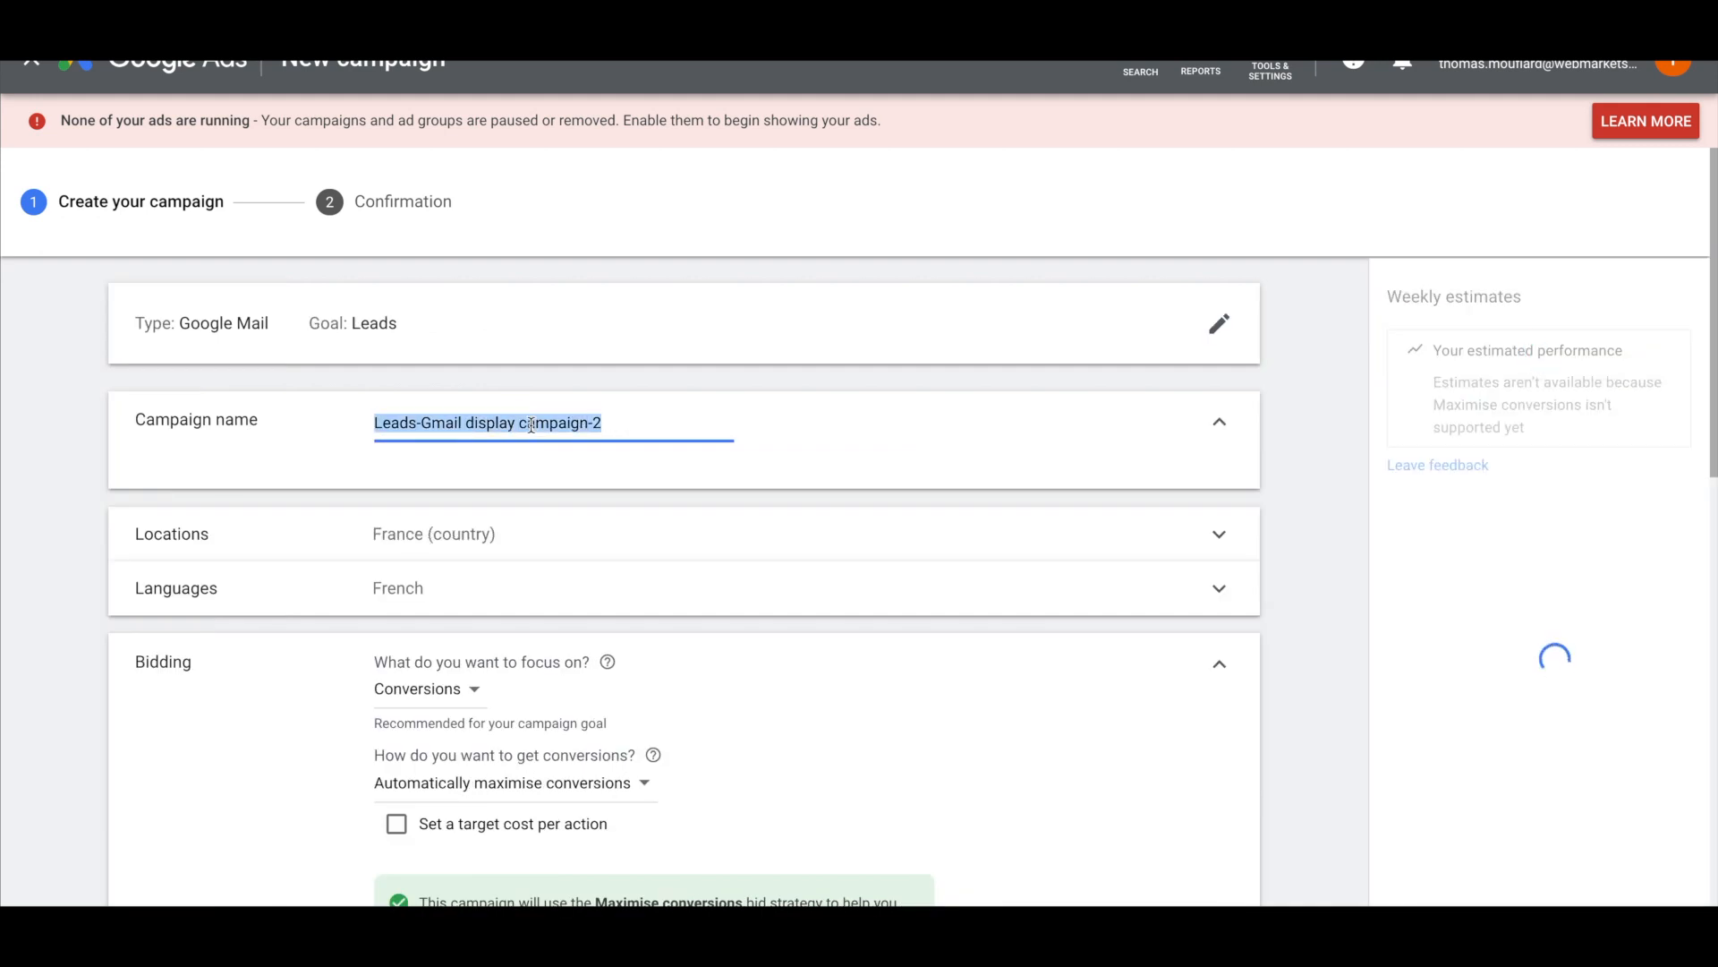
triple_click(531, 425)
key(BackSpace)
text(GSP)
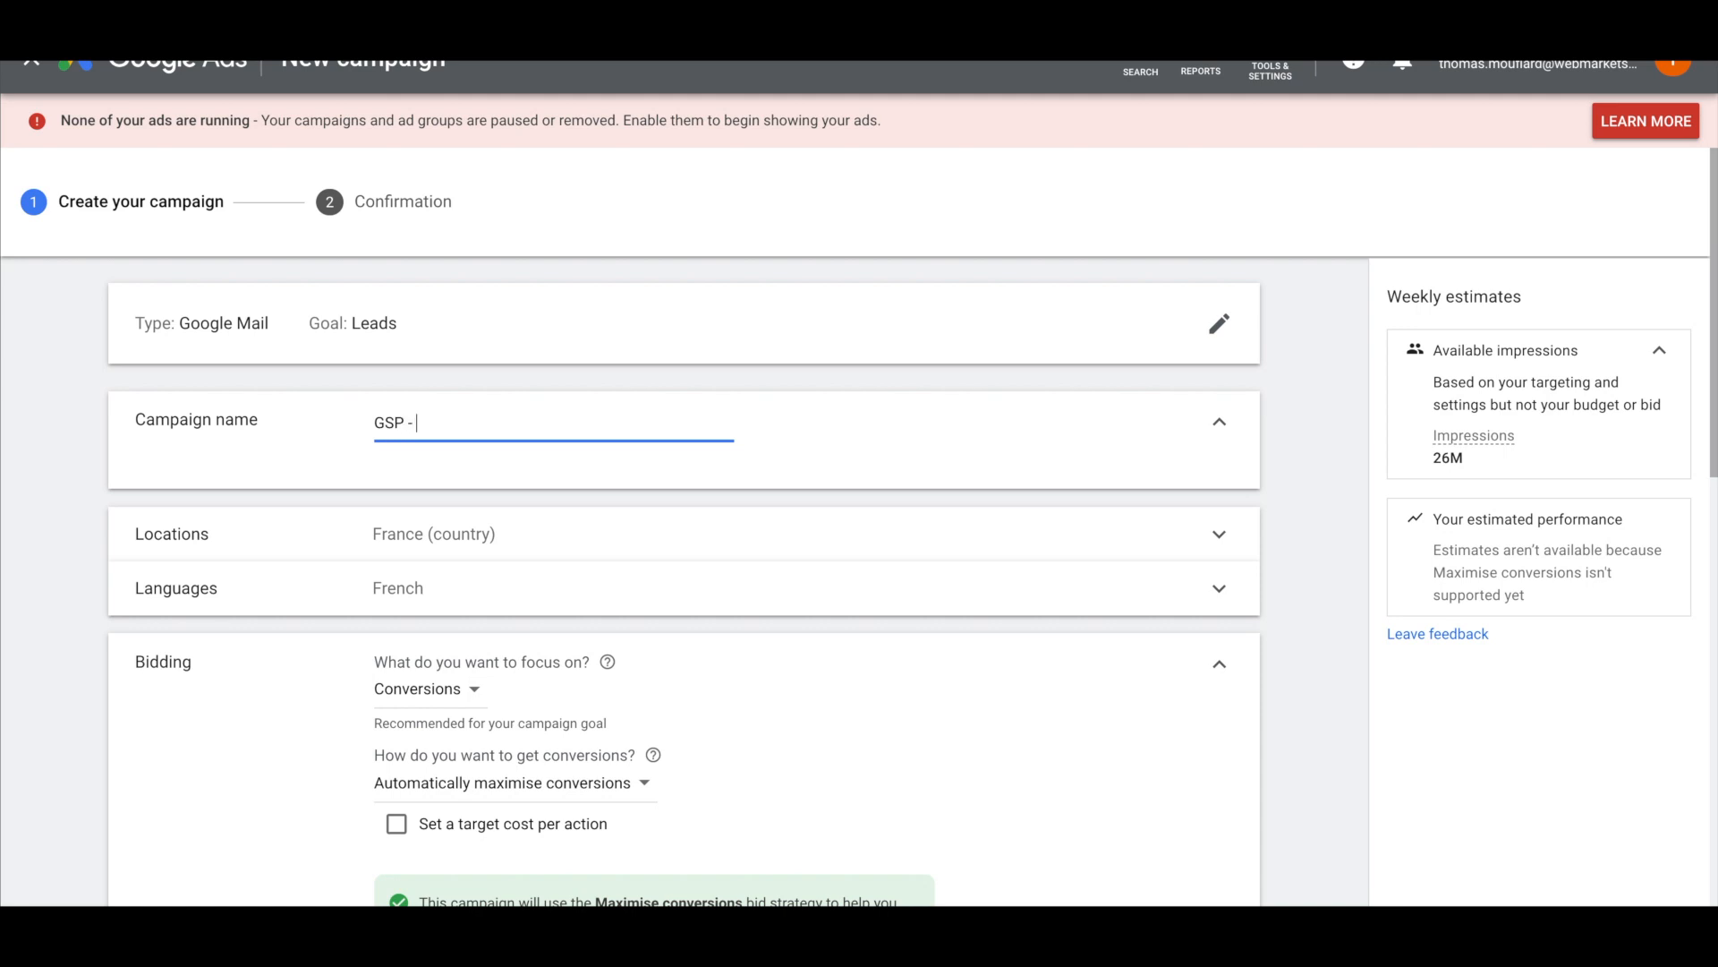
text( - Concurrents - m)
key(BackSpace)
text(Max Conv)
Finish the name edit and scroll down through the campaign settings
scroll(35, 501, down, 2)
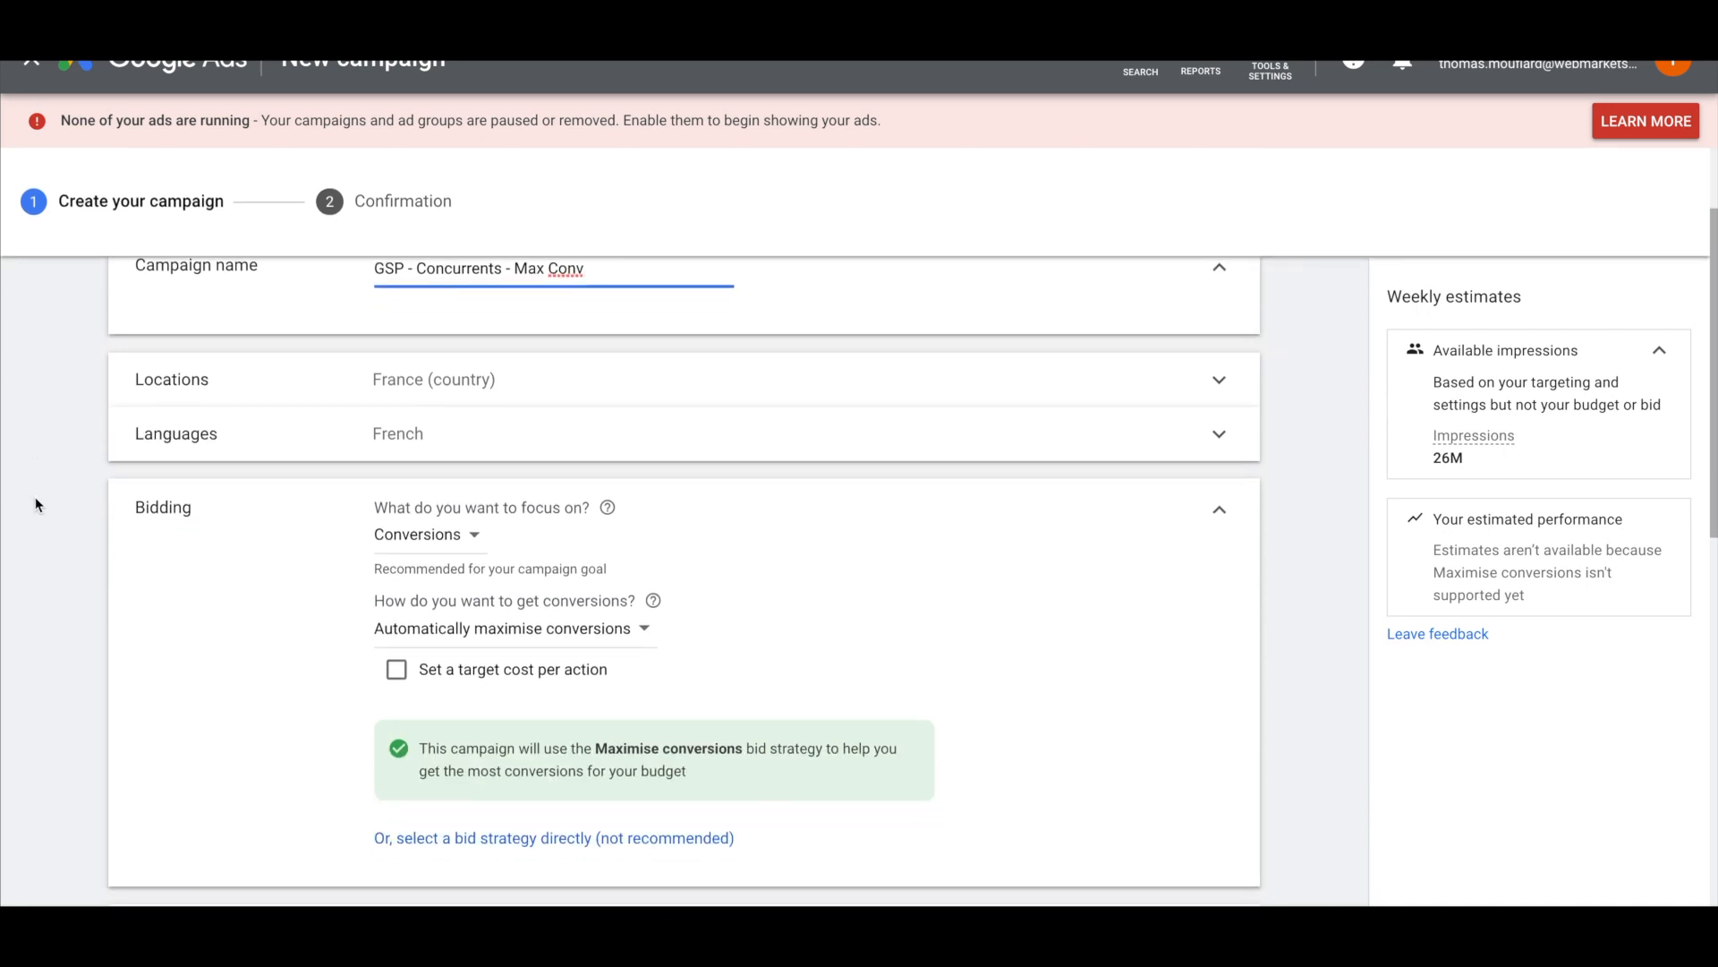
scroll(35, 497, up, 1)
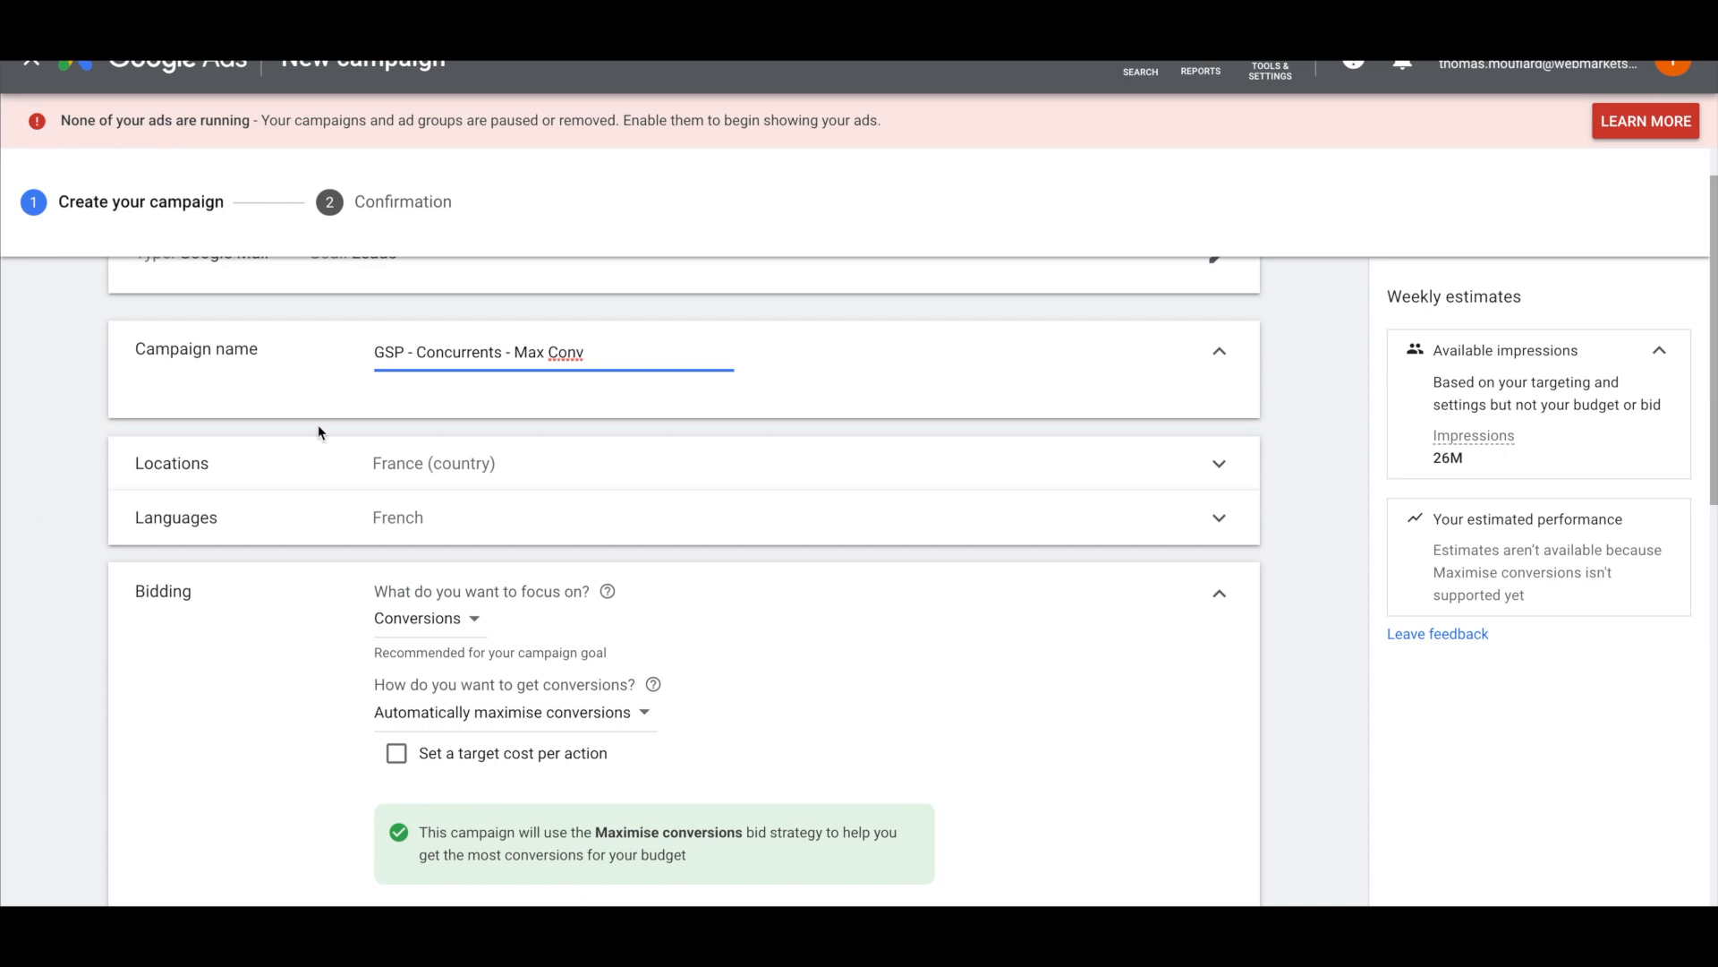
mouse_move(516, 357)
mouse_down()
mouse_move(596, 358)
mouse_move(513, 353)
mouse_up()
click(596, 358)
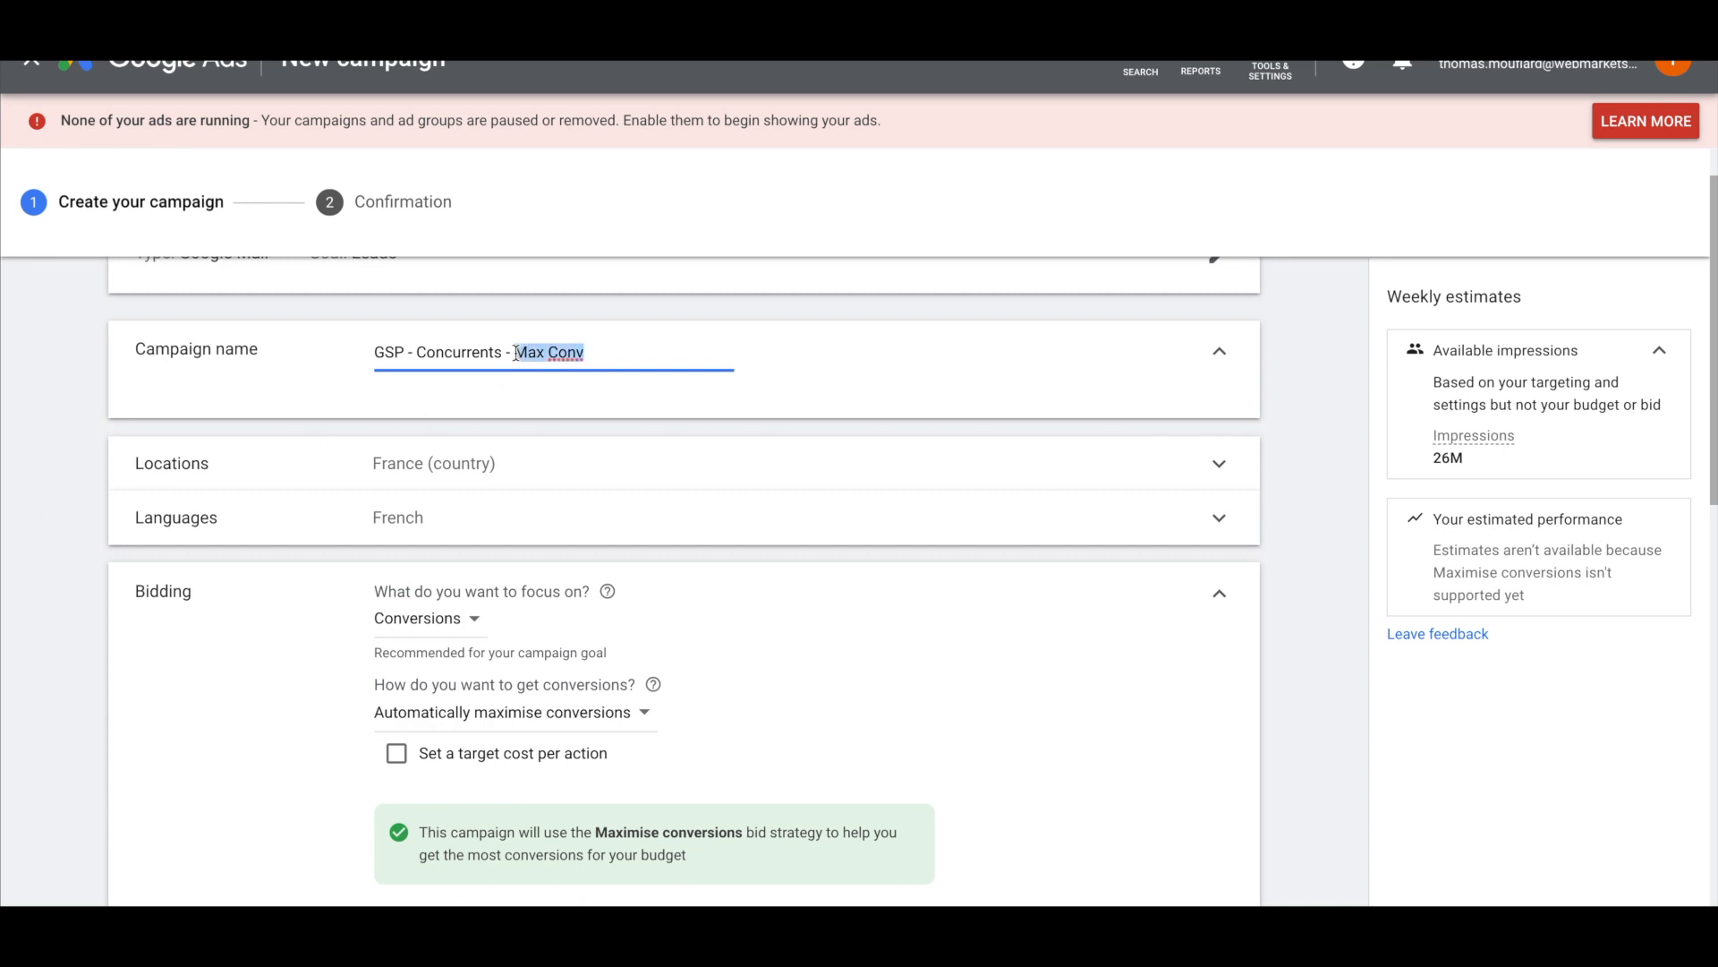
click(59, 404)
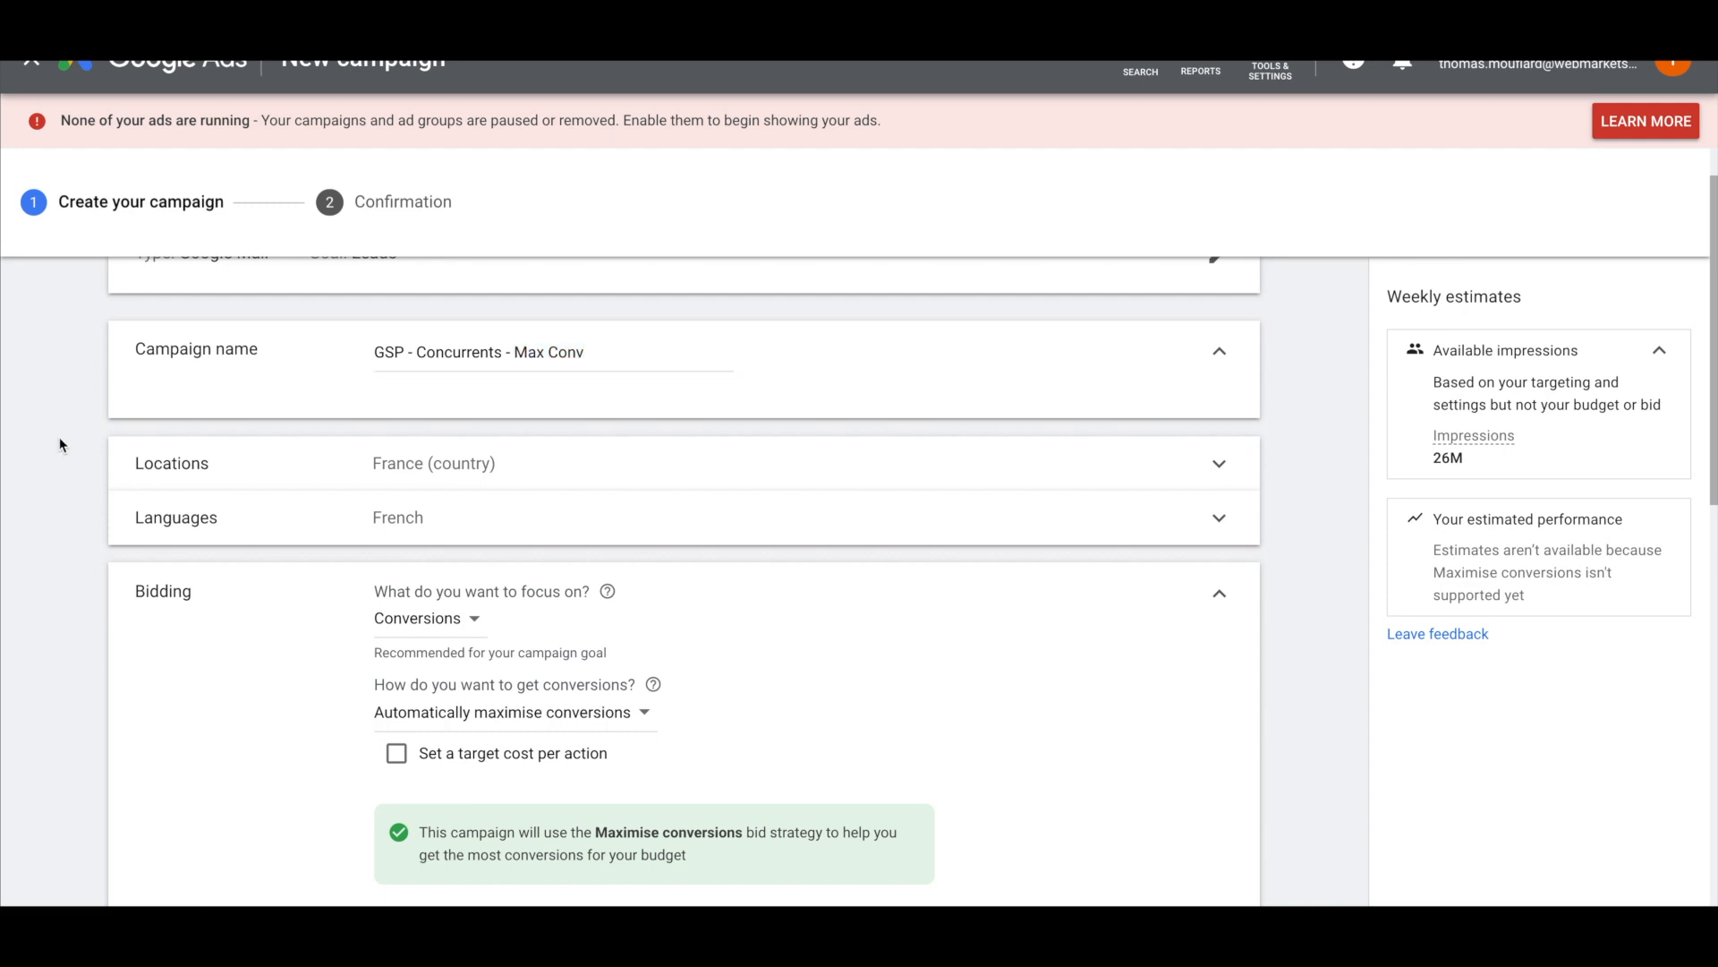
scroll(59, 404, up, 1)
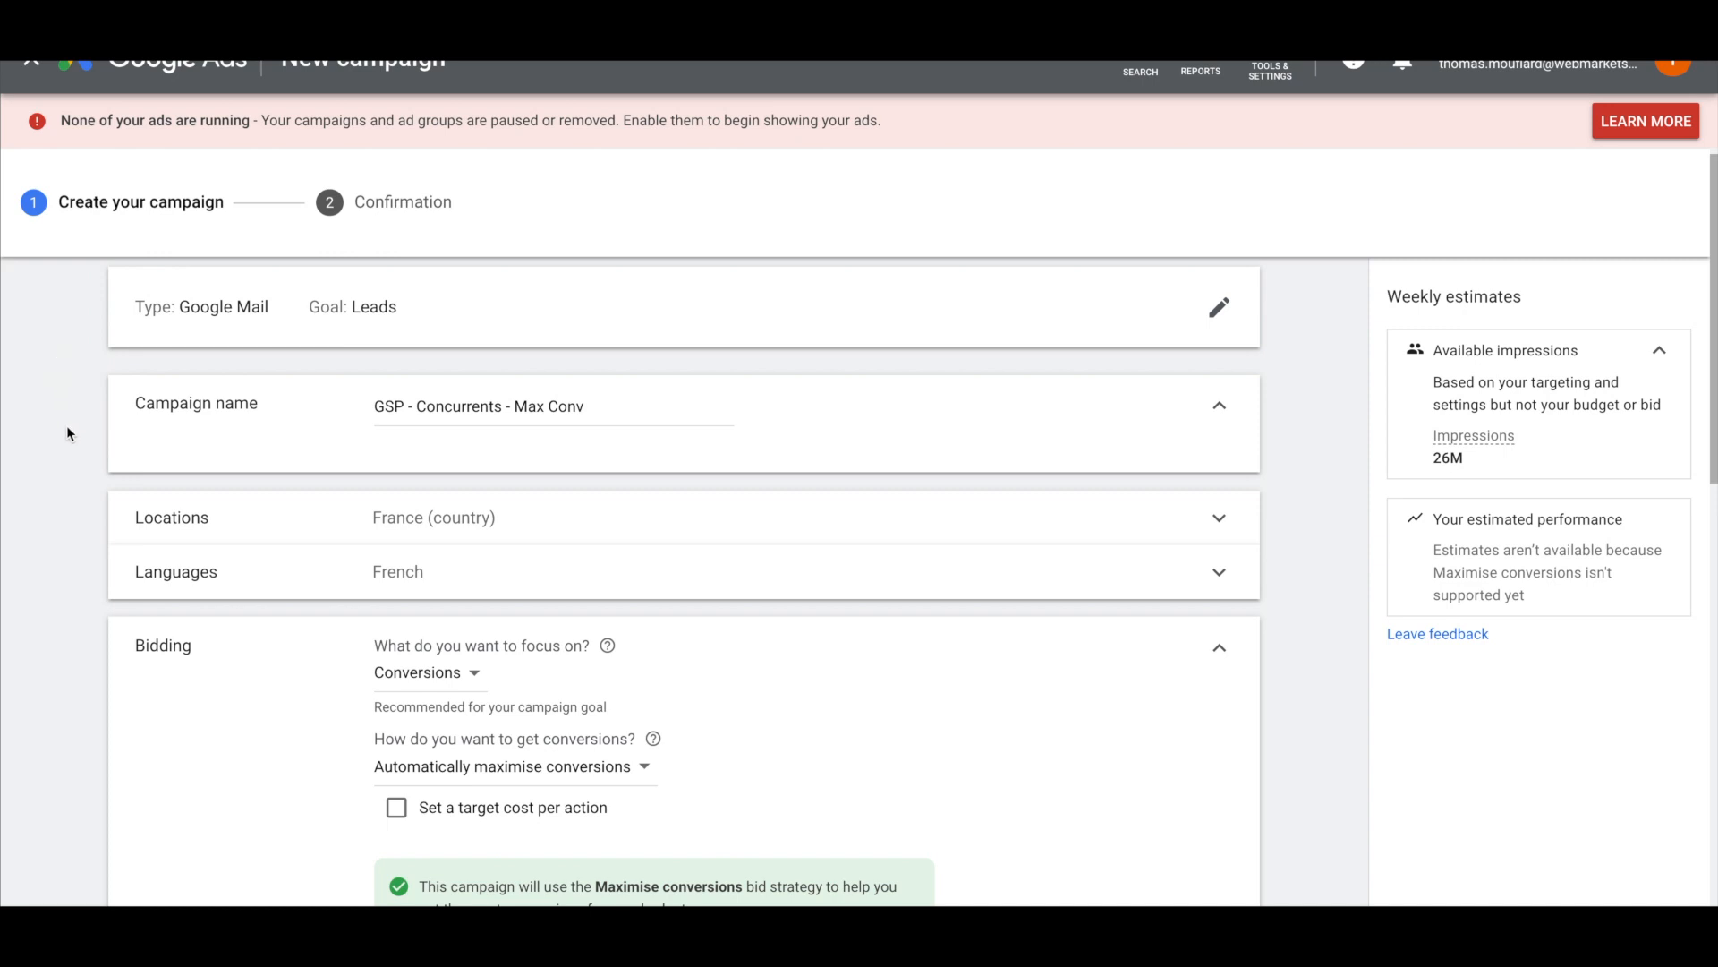
scroll(67, 430, down, 1)
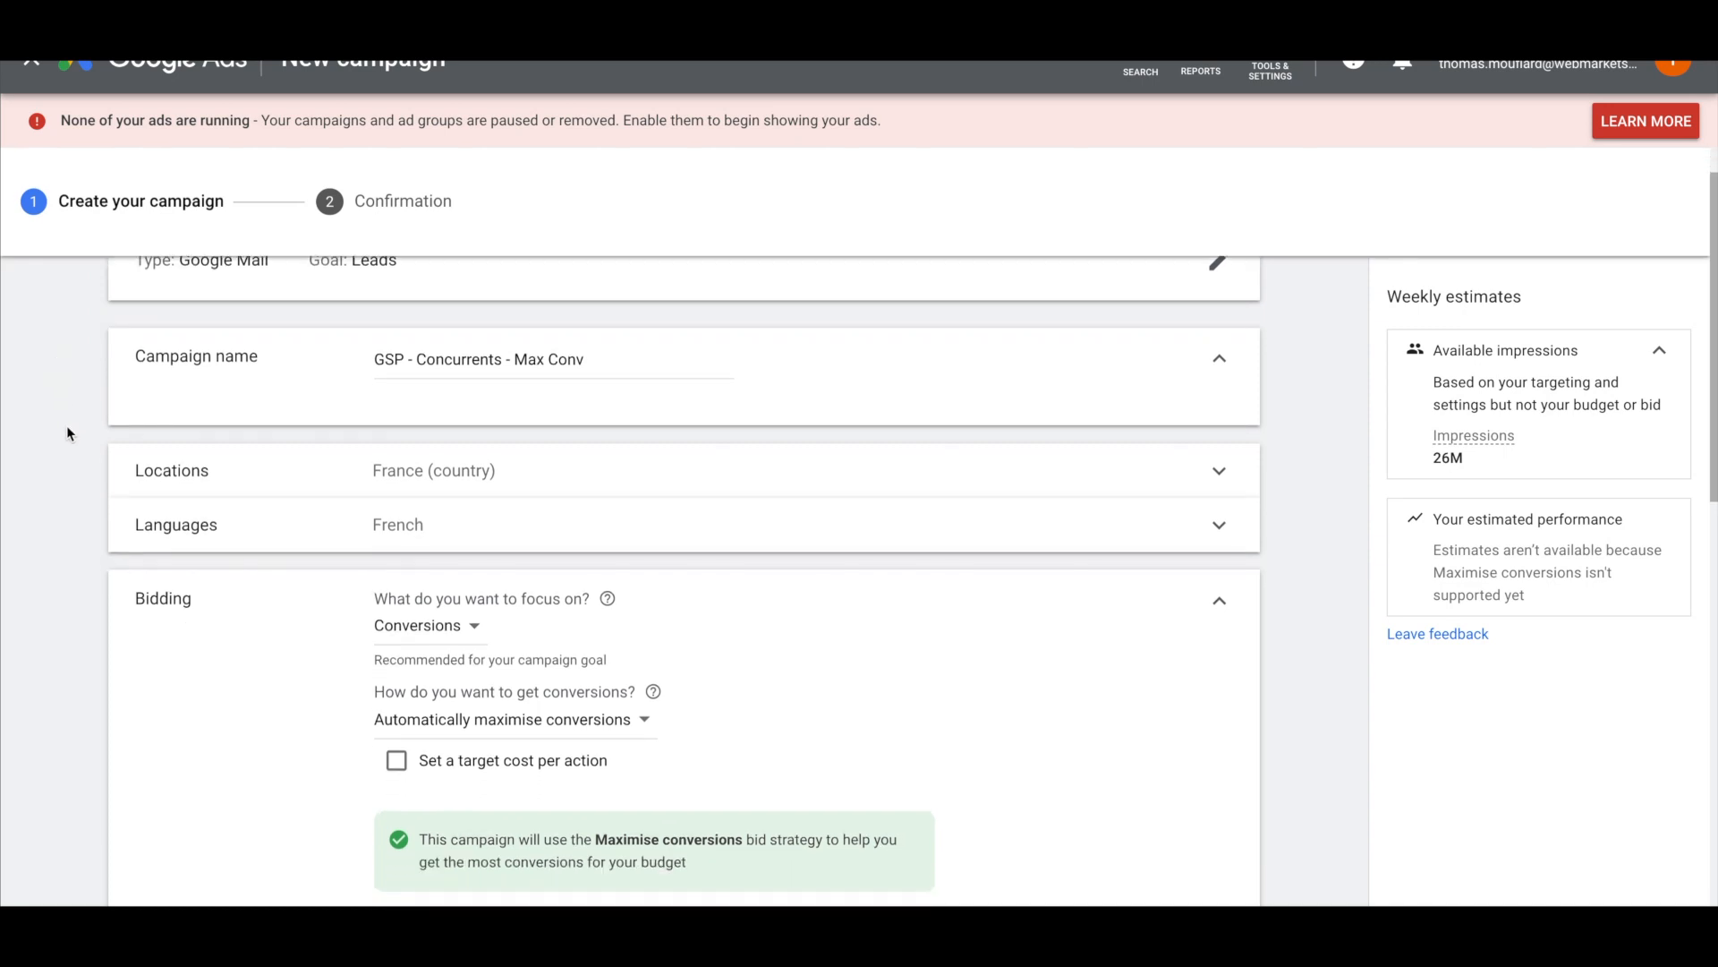
scroll(67, 433, down, 1)
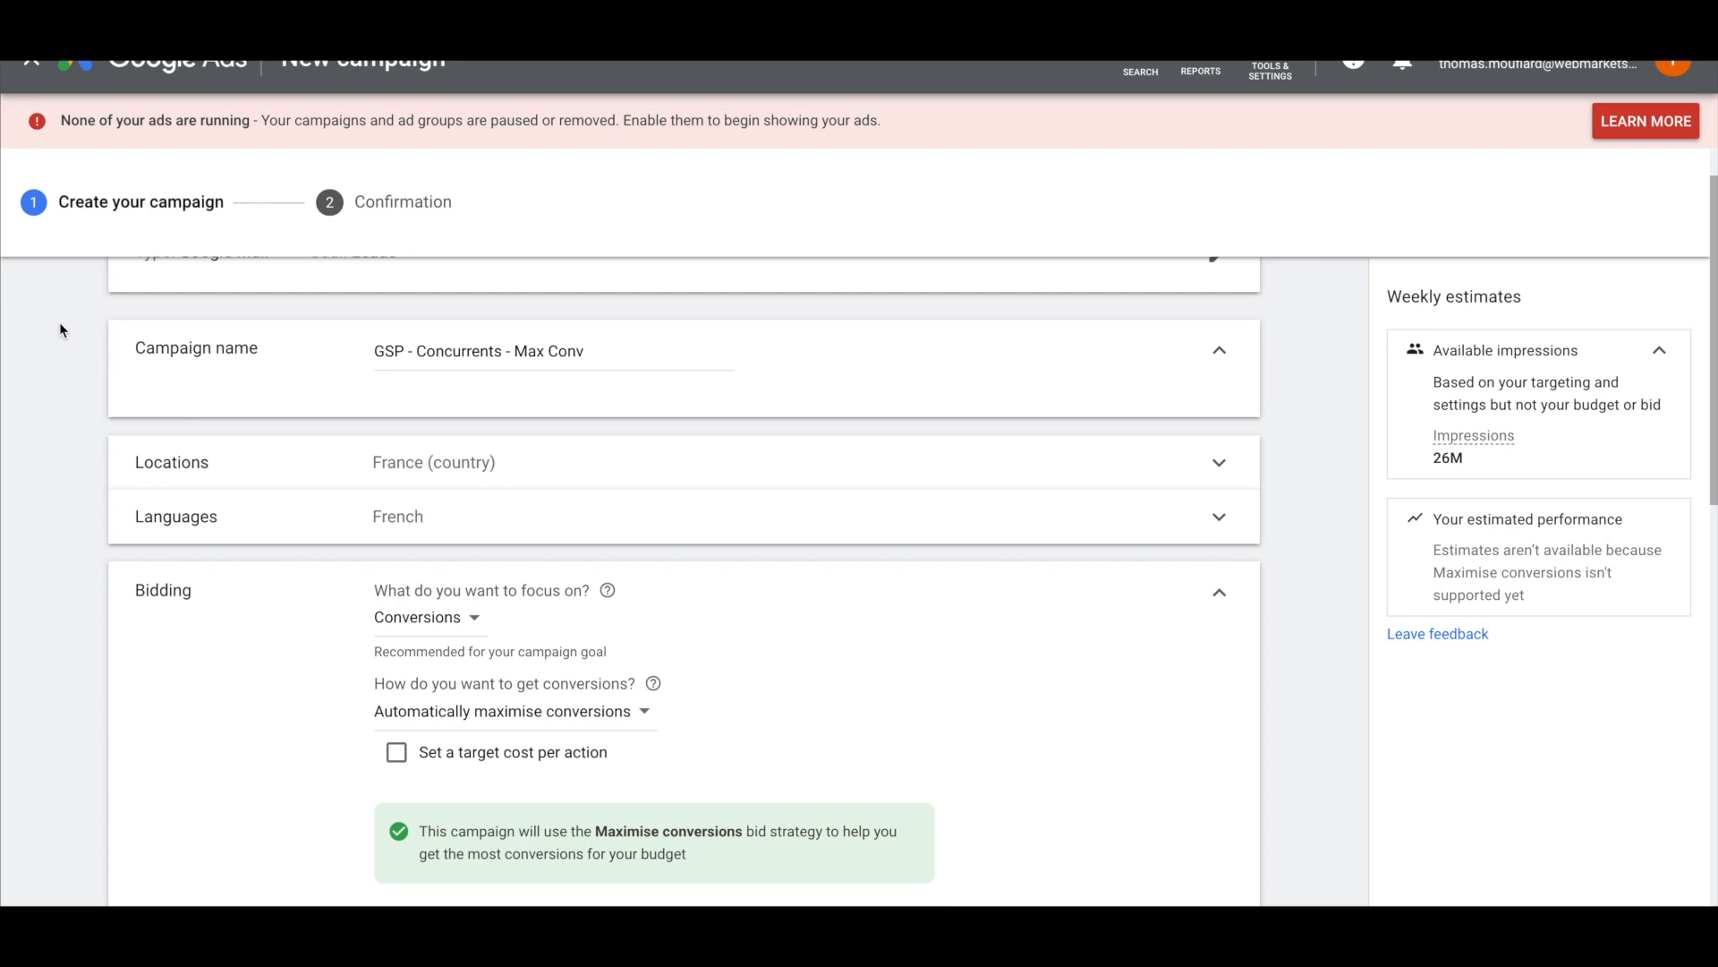
scroll(48, 369, down, 3)
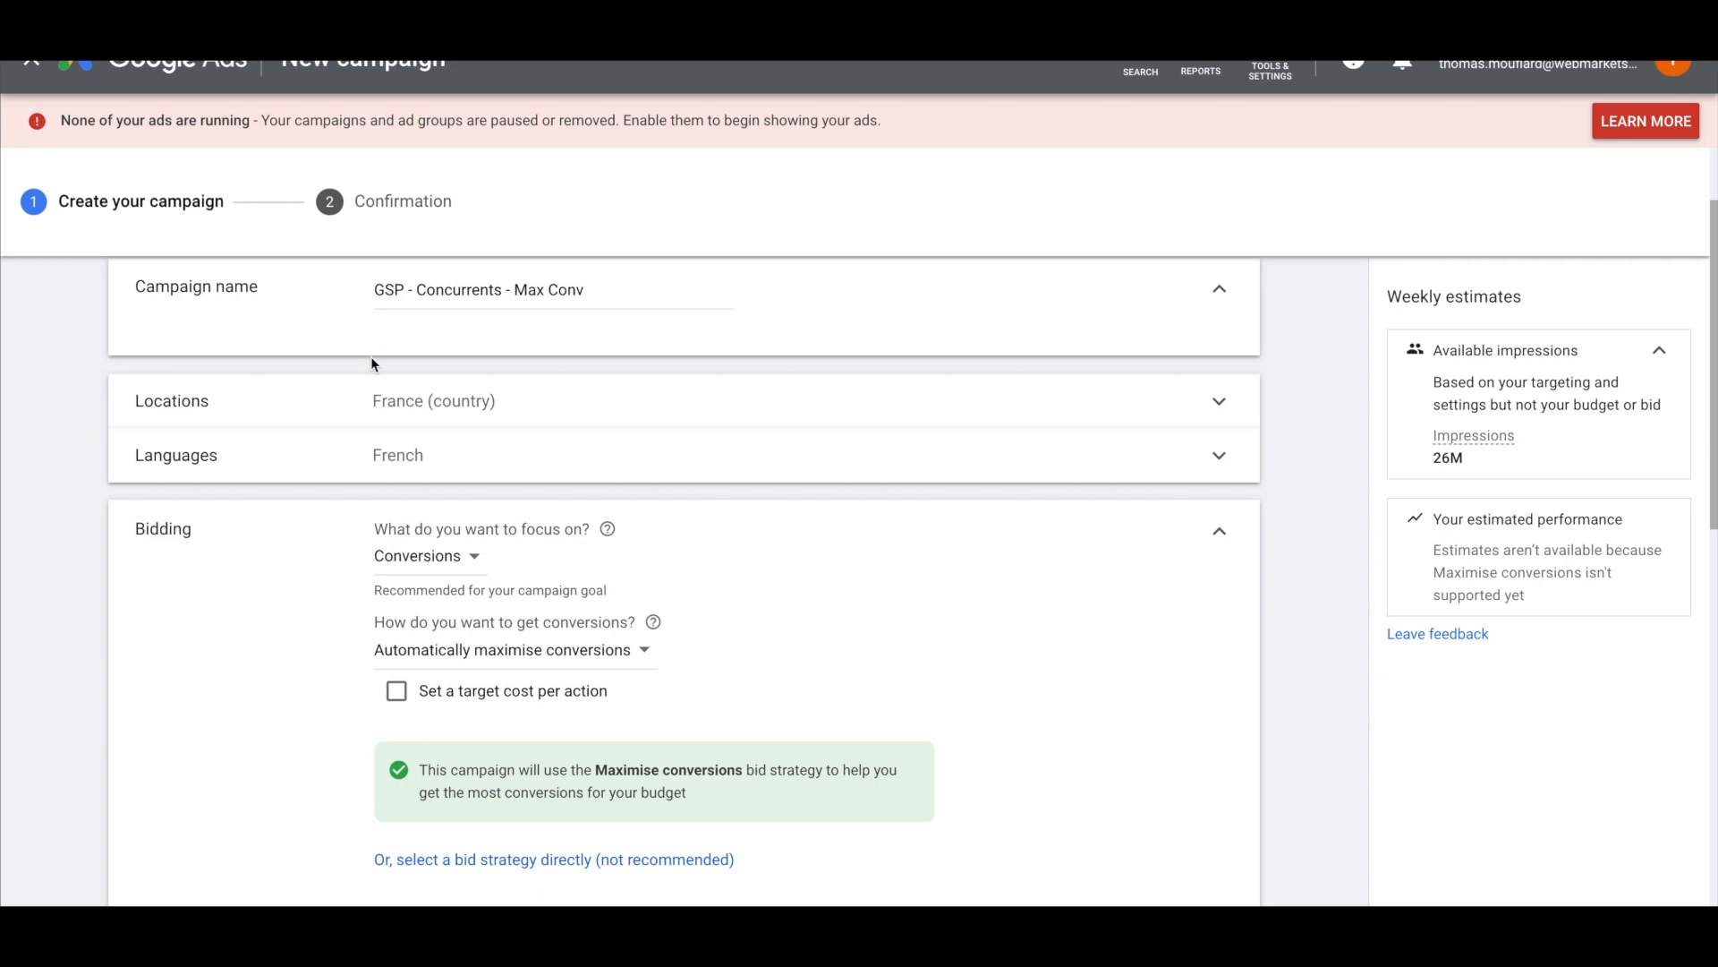
Set location targeting to people in or regularly in France
click(376, 404)
click(457, 548)
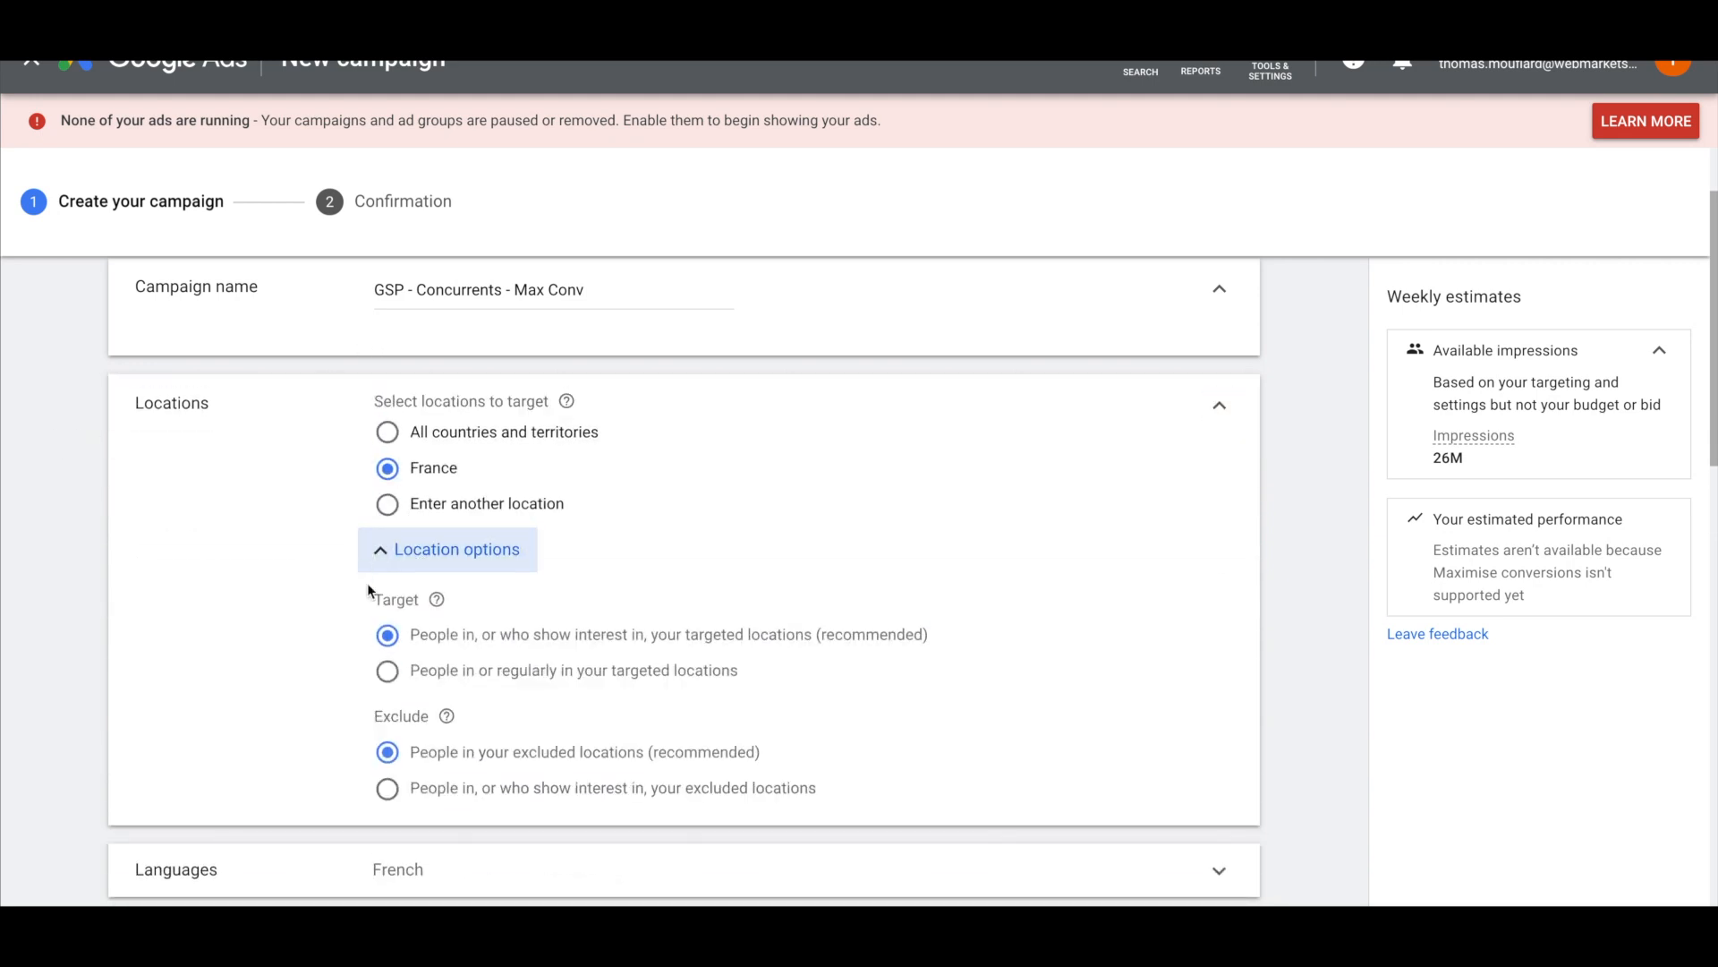
click(388, 670)
scroll(238, 577, down, 2)
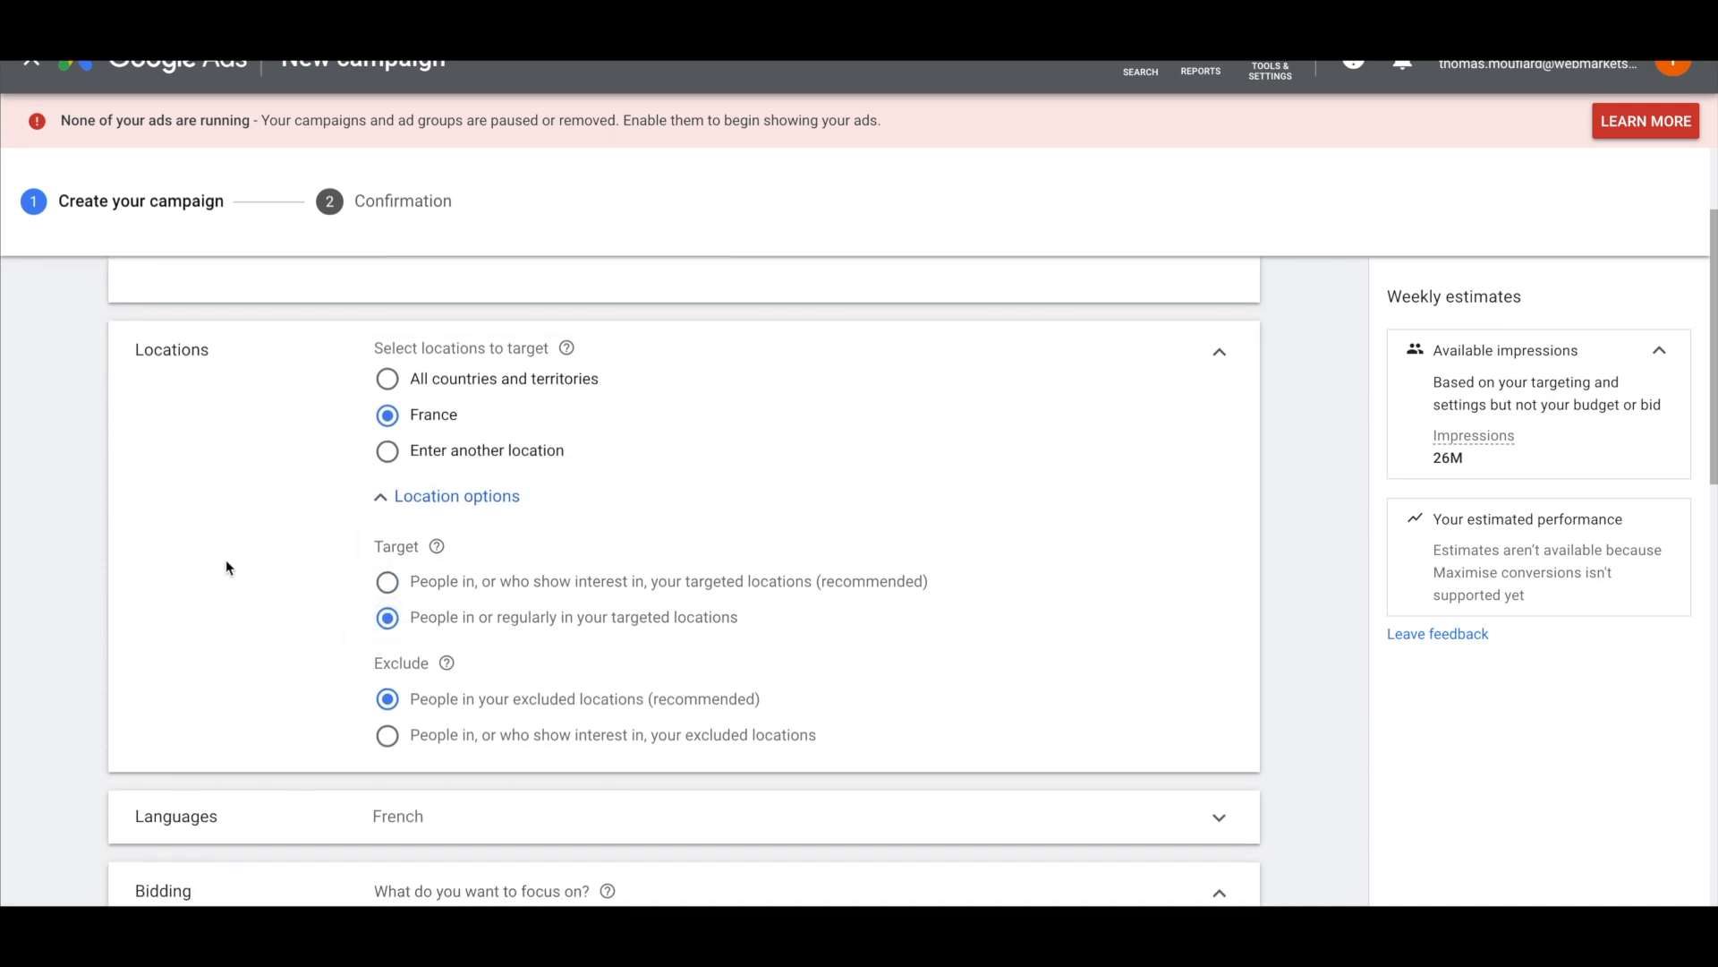
scroll(85, 479, down, 2)
scroll(134, 535, down, 2)
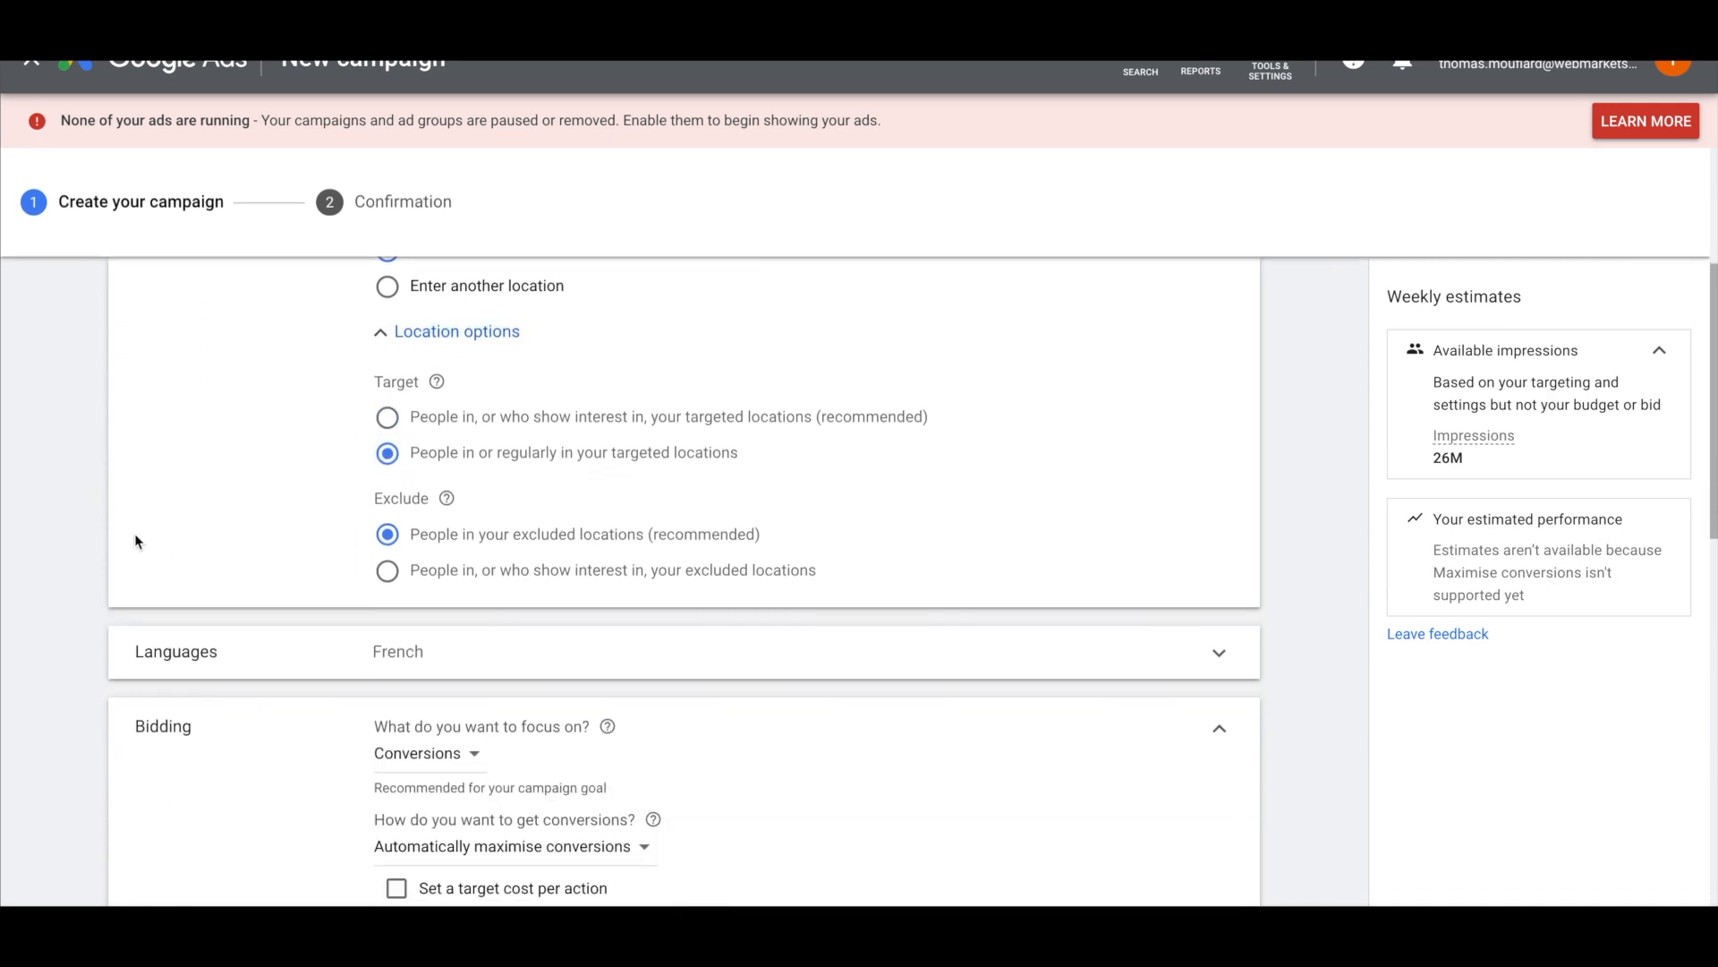
scroll(126, 490, up, 1)
scroll(135, 556, down, 3)
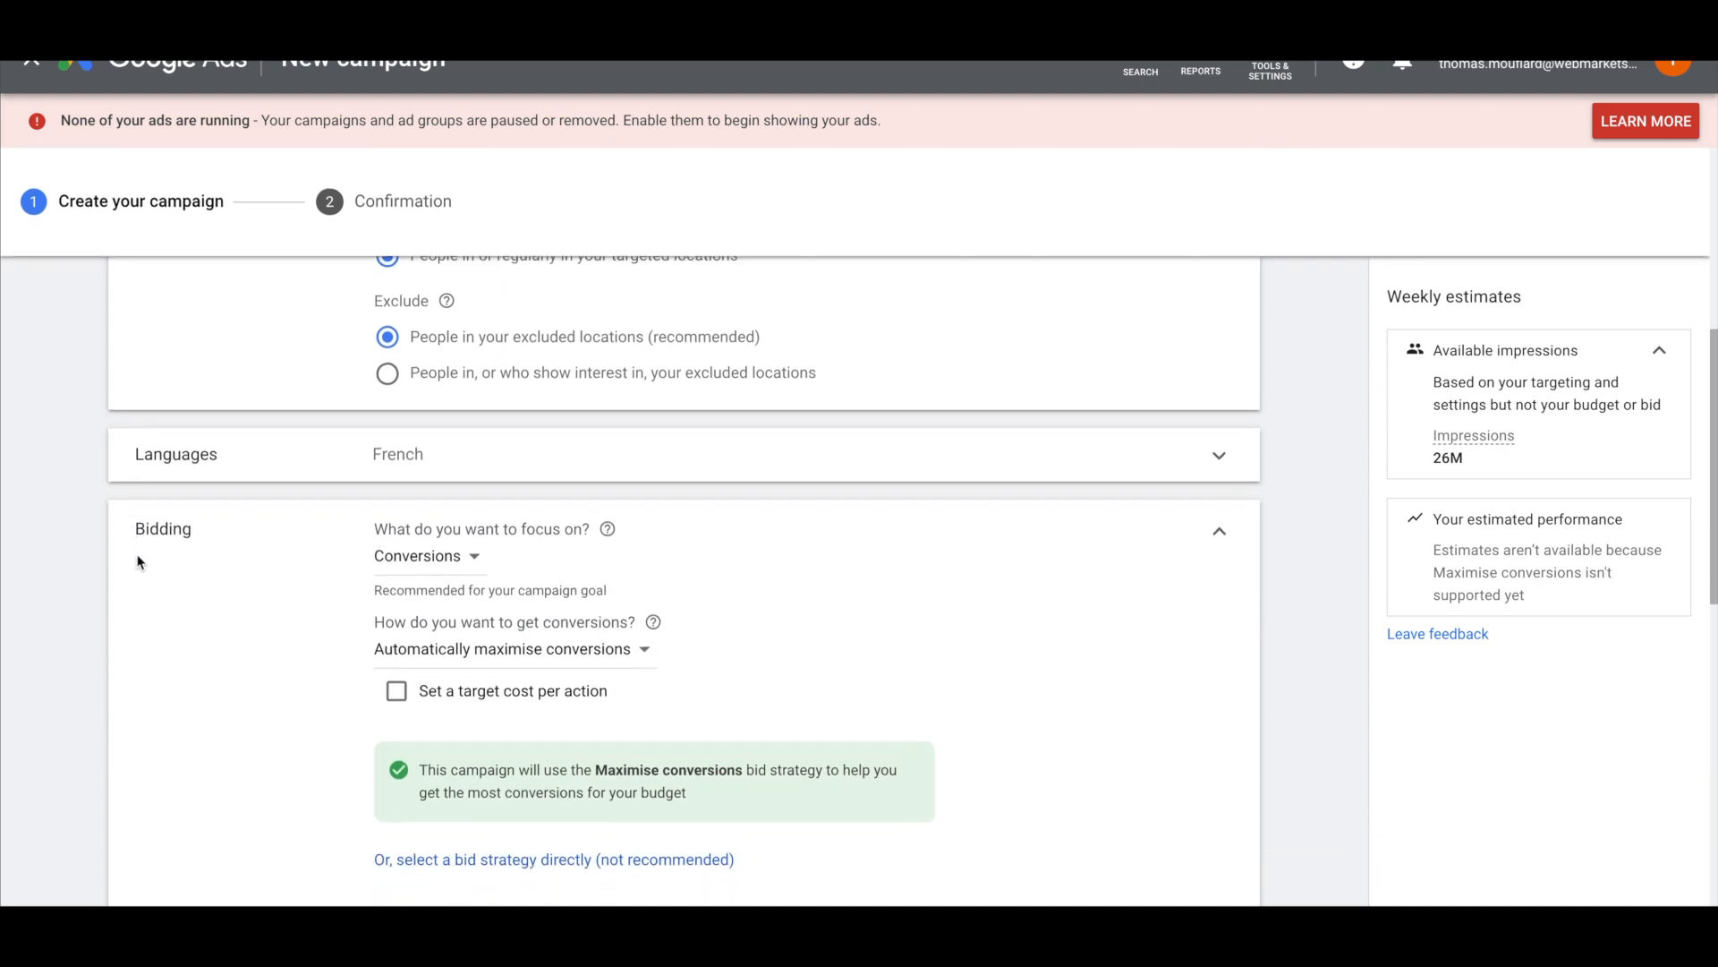
scroll(341, 631, down, 2)
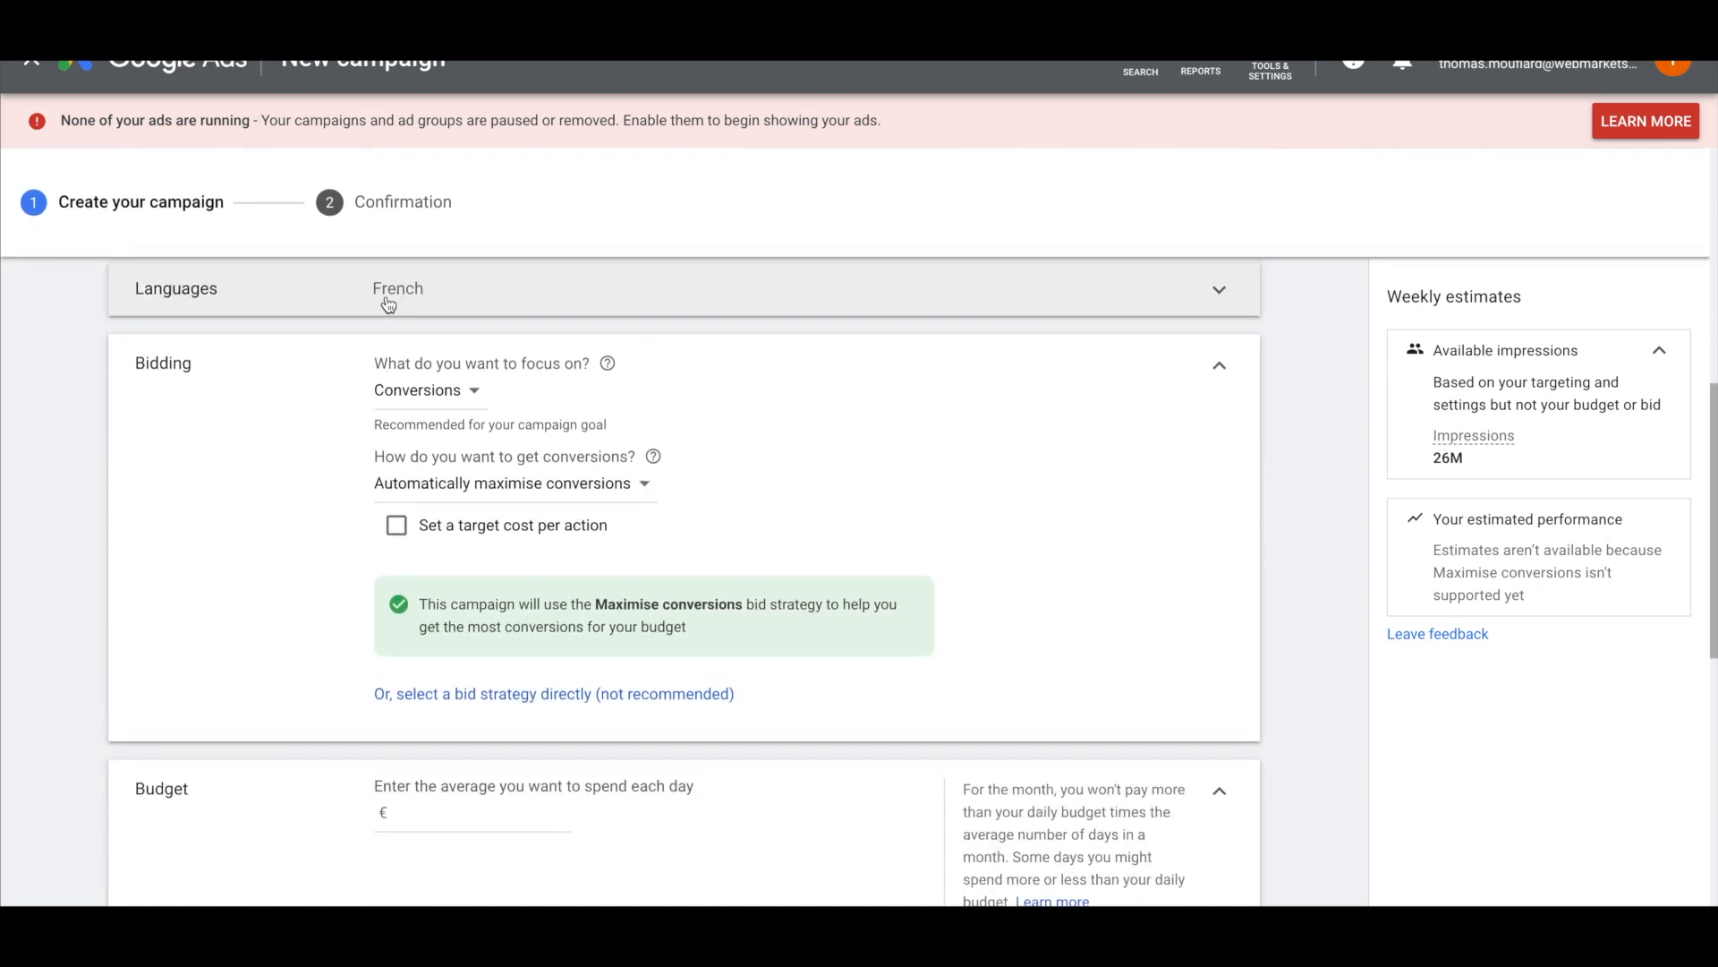
scroll(349, 626, down, 1)
Set the daily budget to €10.00
click(445, 716)
text(10)
click(354, 732)
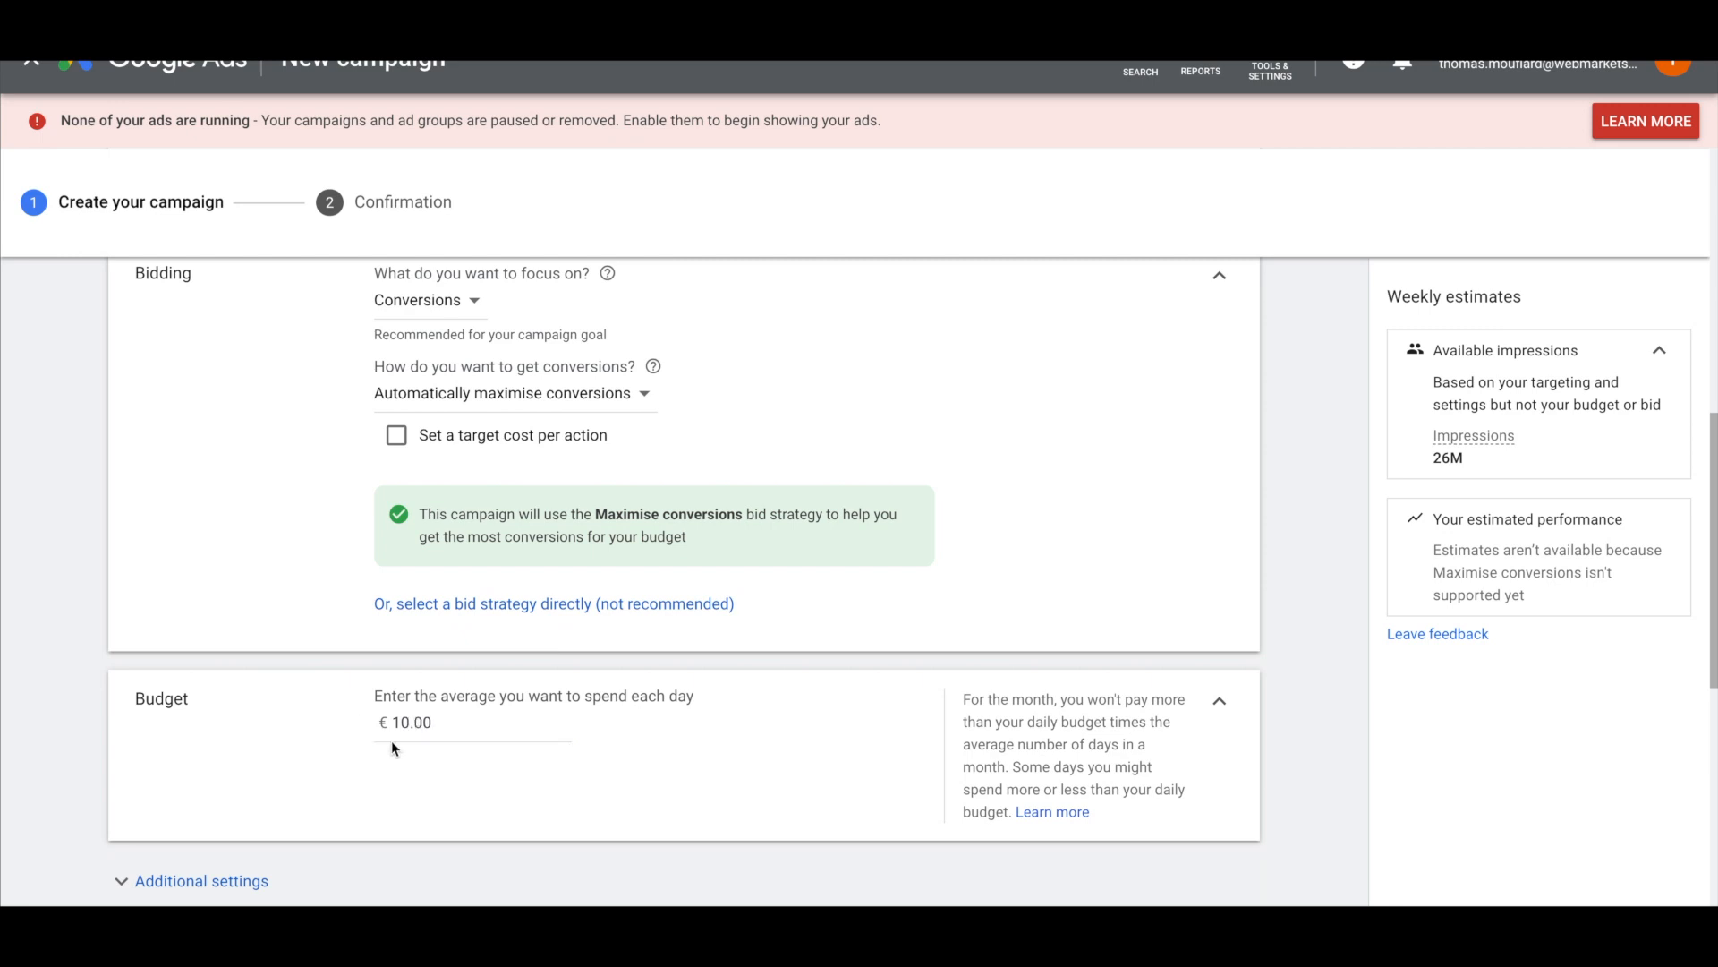
scroll(376, 702, down, 2)
scroll(428, 687, down, 2)
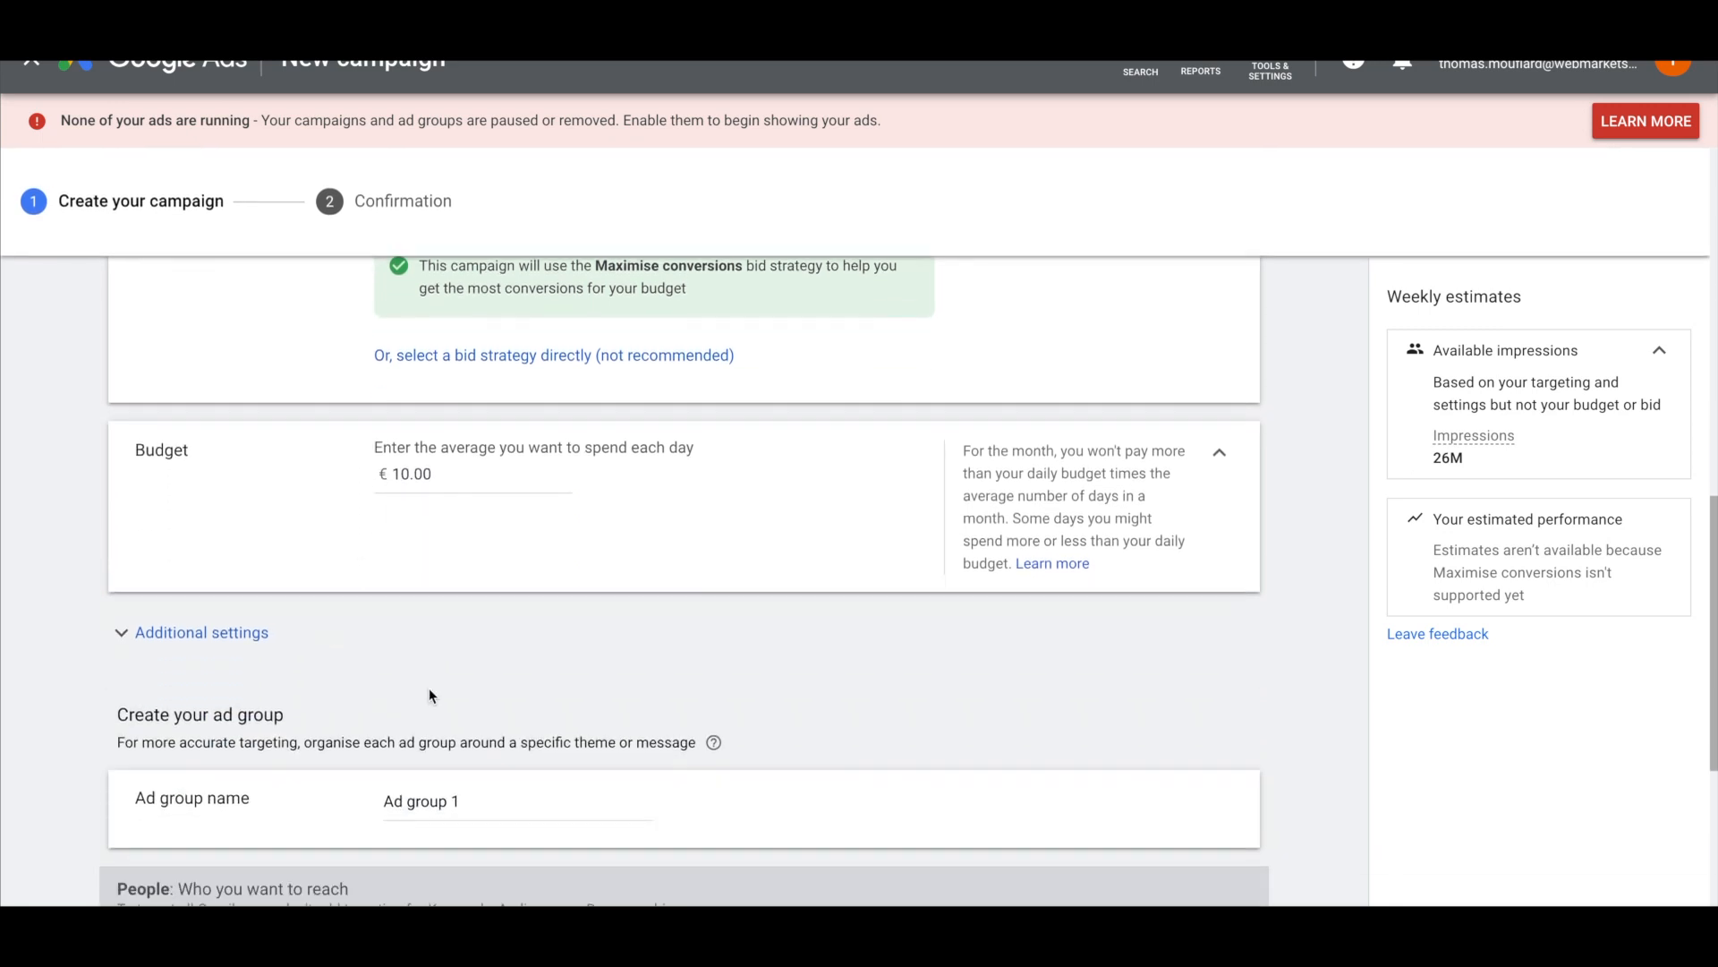
Rename the ad group to 'concurrents'
triple_click(425, 694)
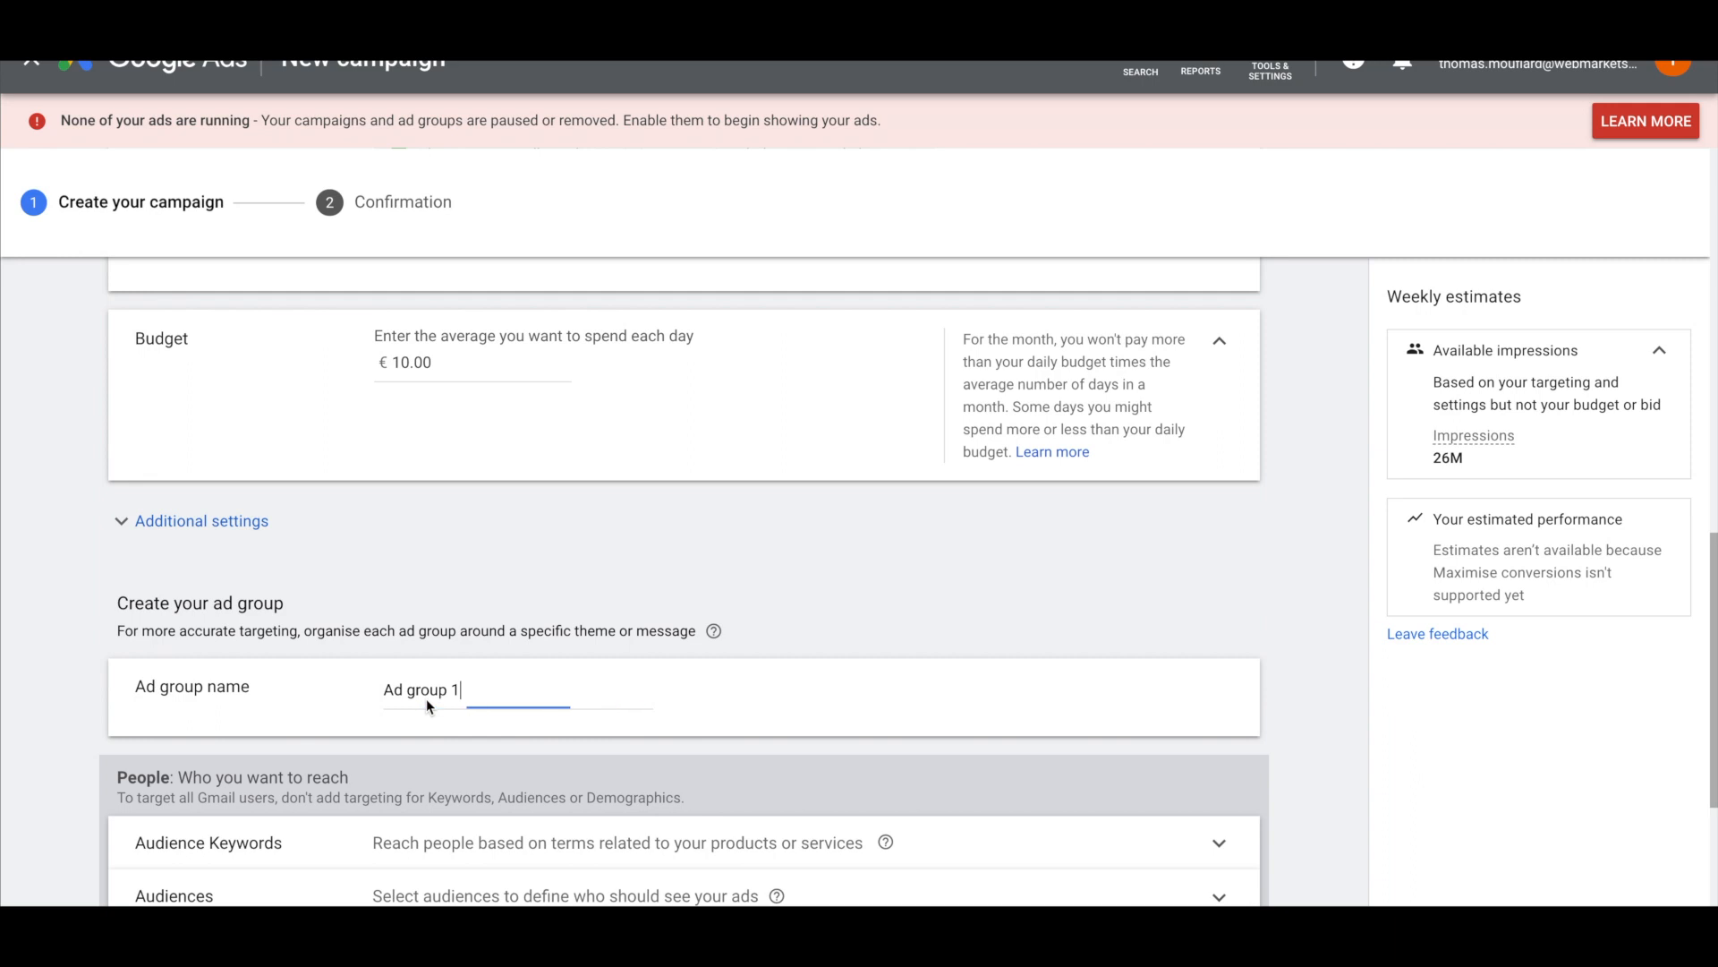
key(BackSpace)
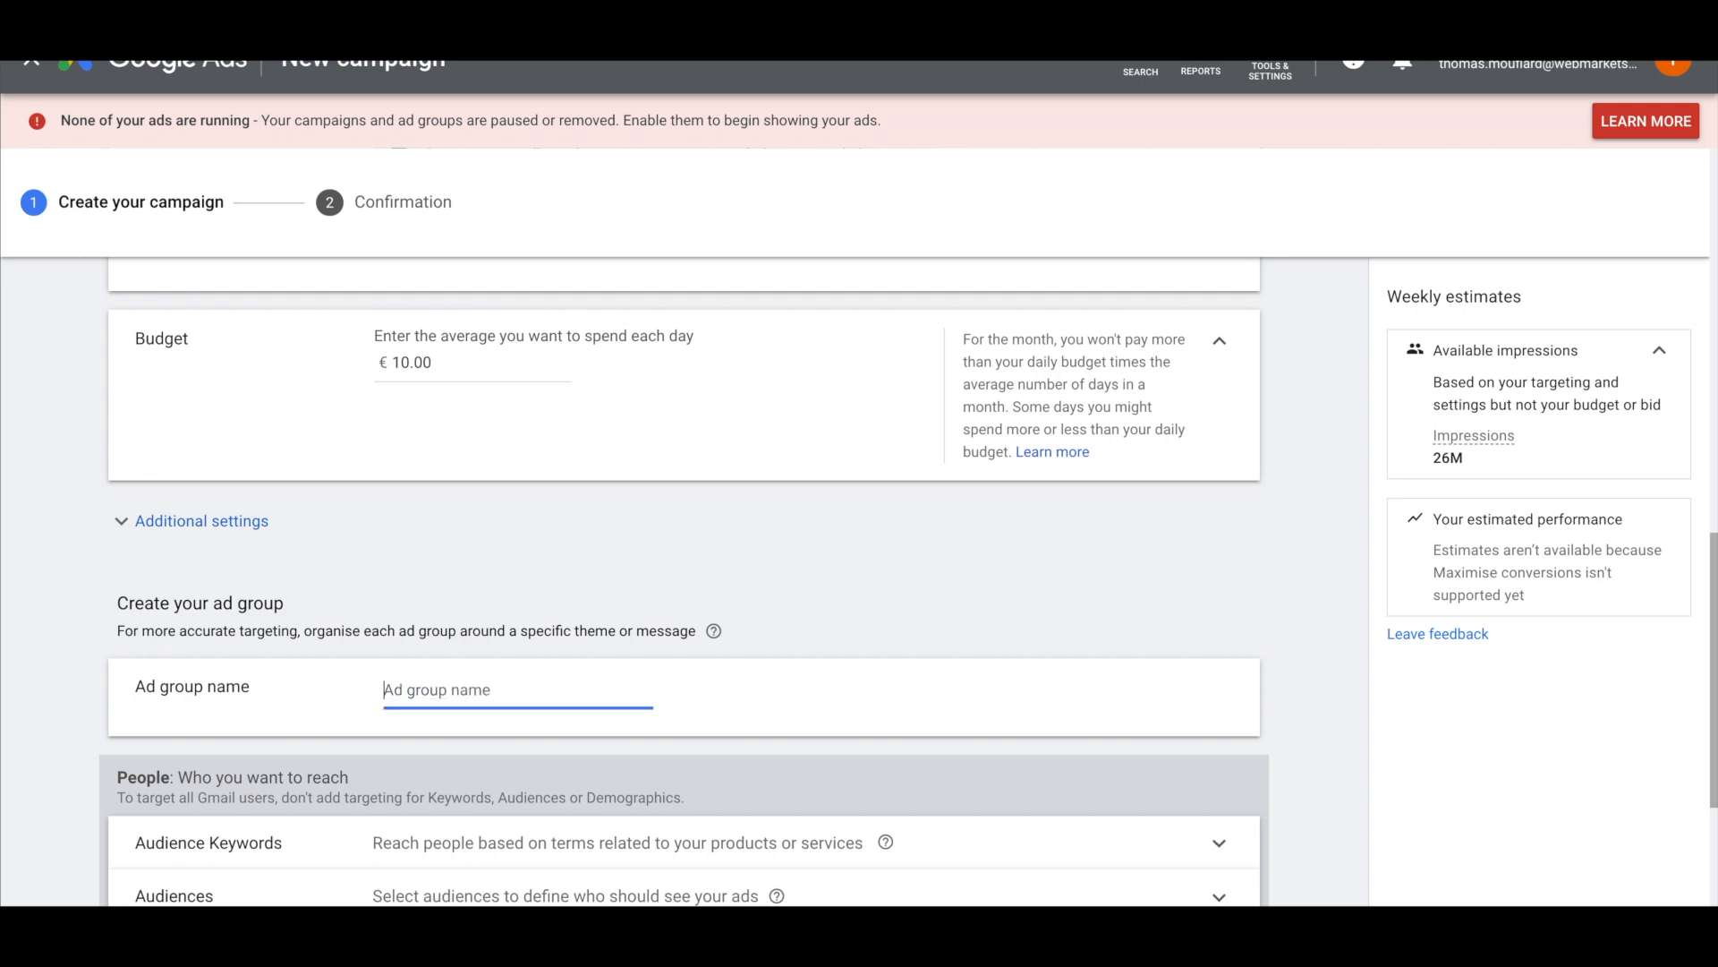
text(concurrents)
scroll(185, 613, down, 1)
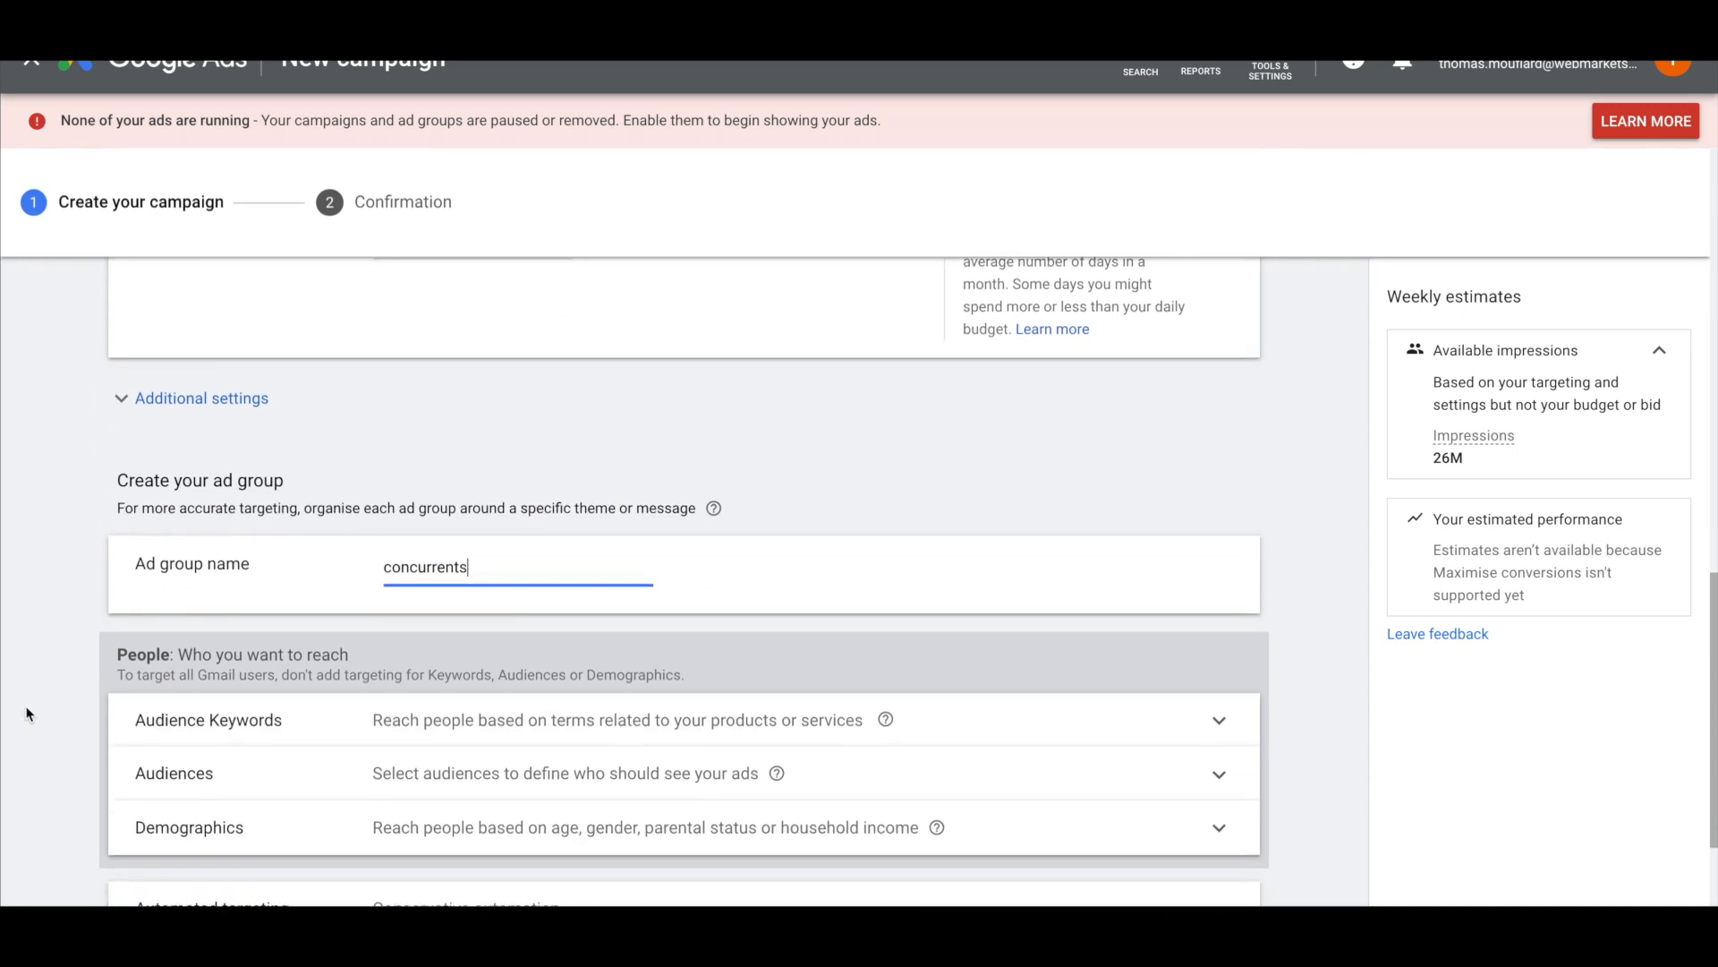
scroll(26, 713, down, 1)
scroll(26, 713, down, 1)
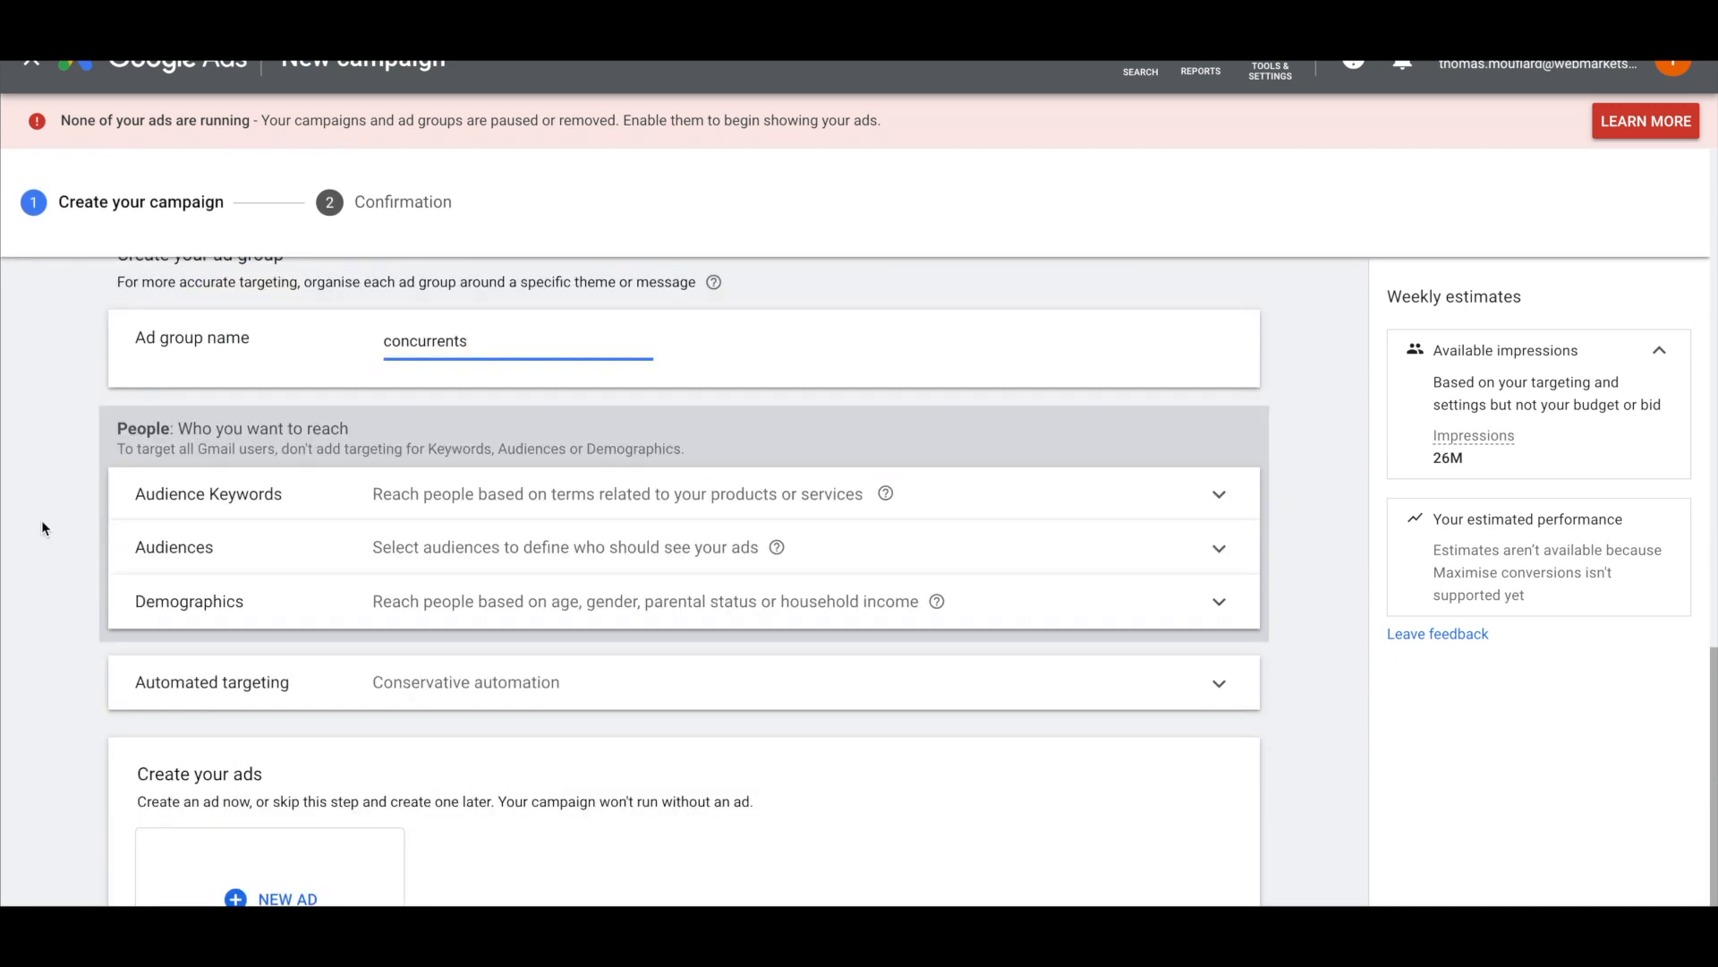
click(174, 547)
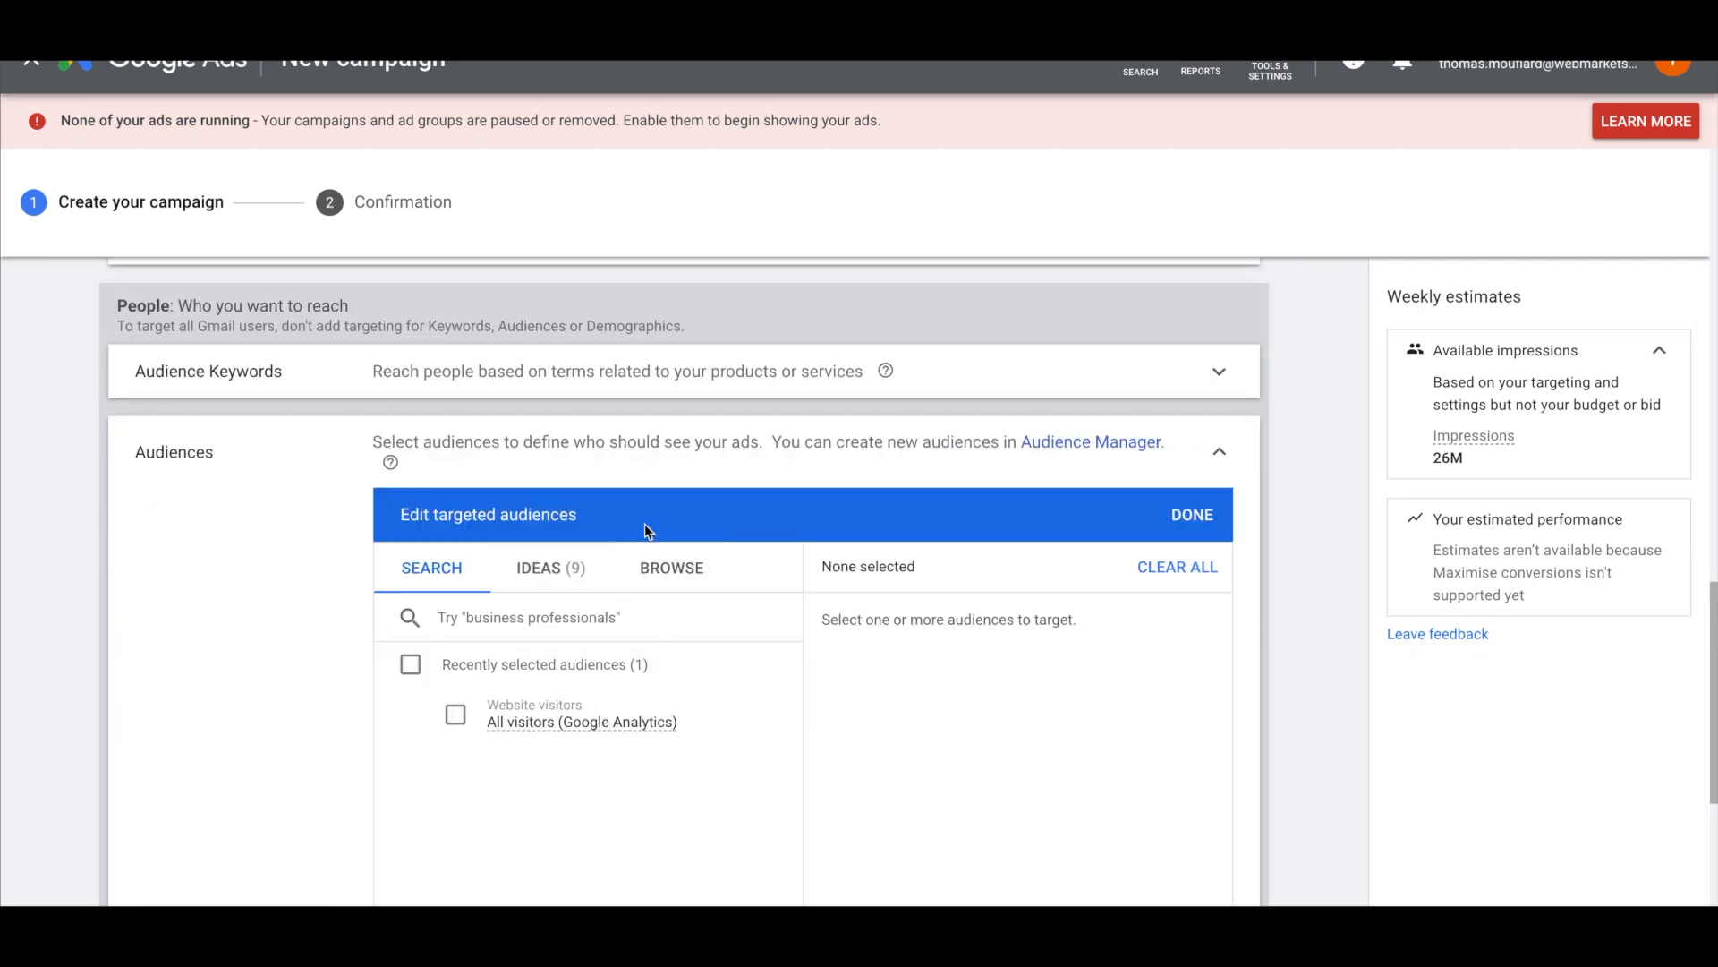
Start a custom audience named 'Concurrents' and open Effilab's advertised site from the search results
click(672, 568)
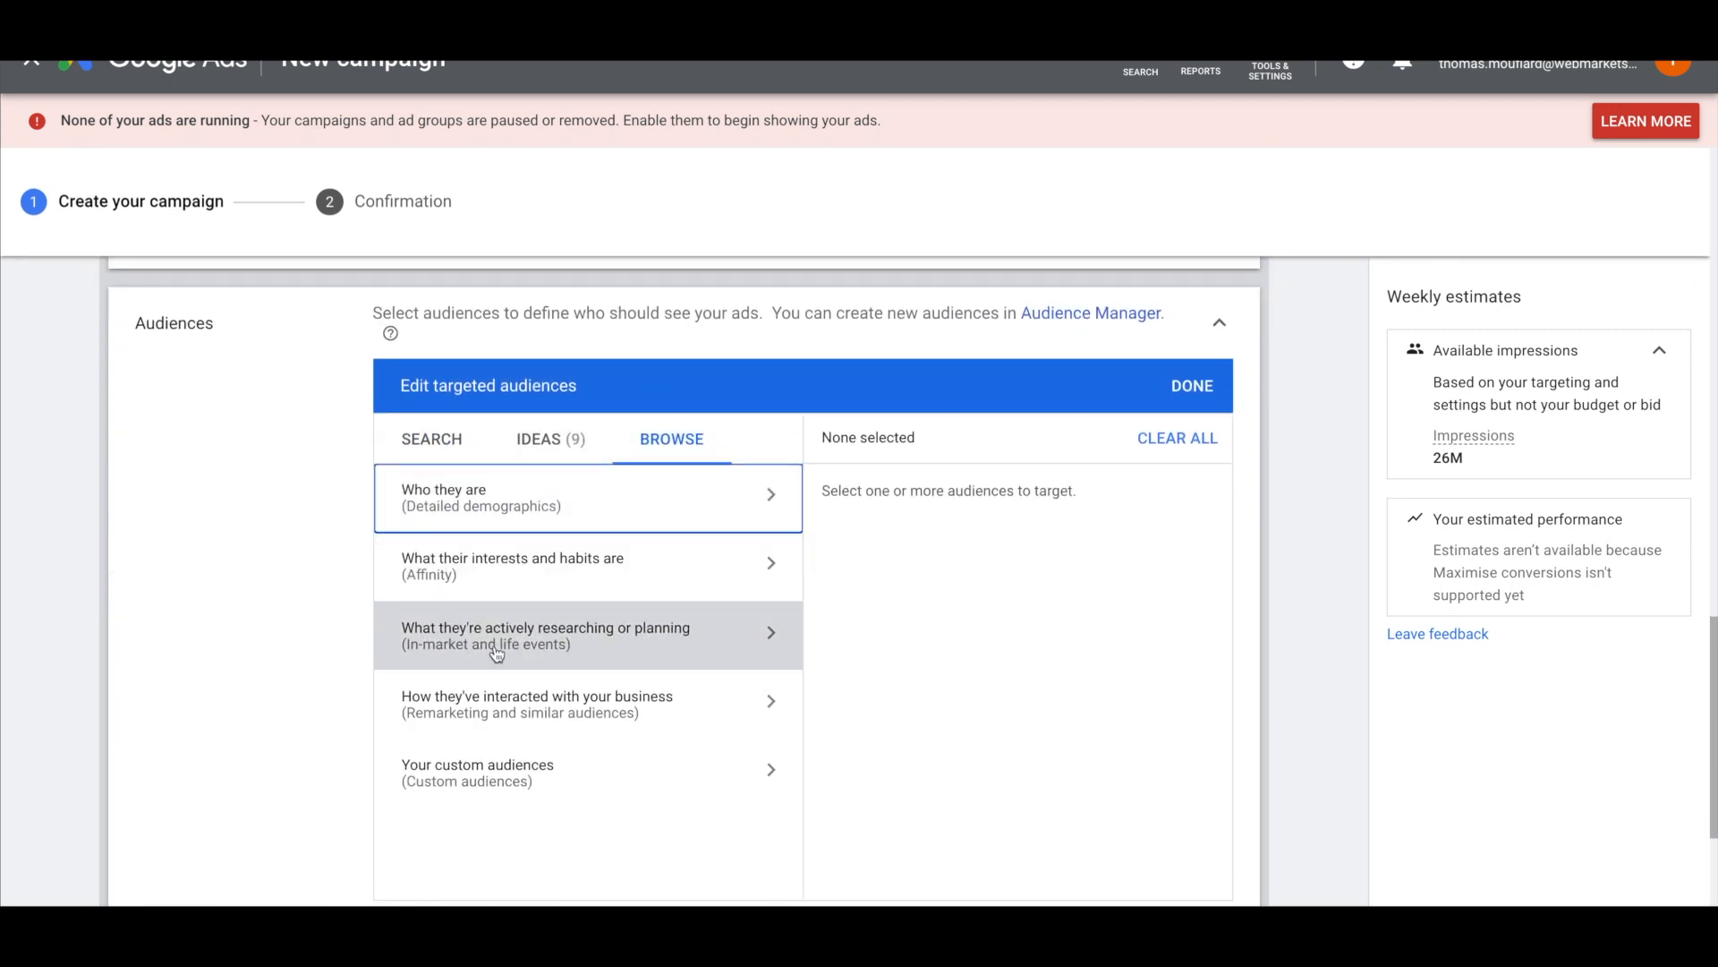
click(614, 784)
scroll(472, 792, down, 1)
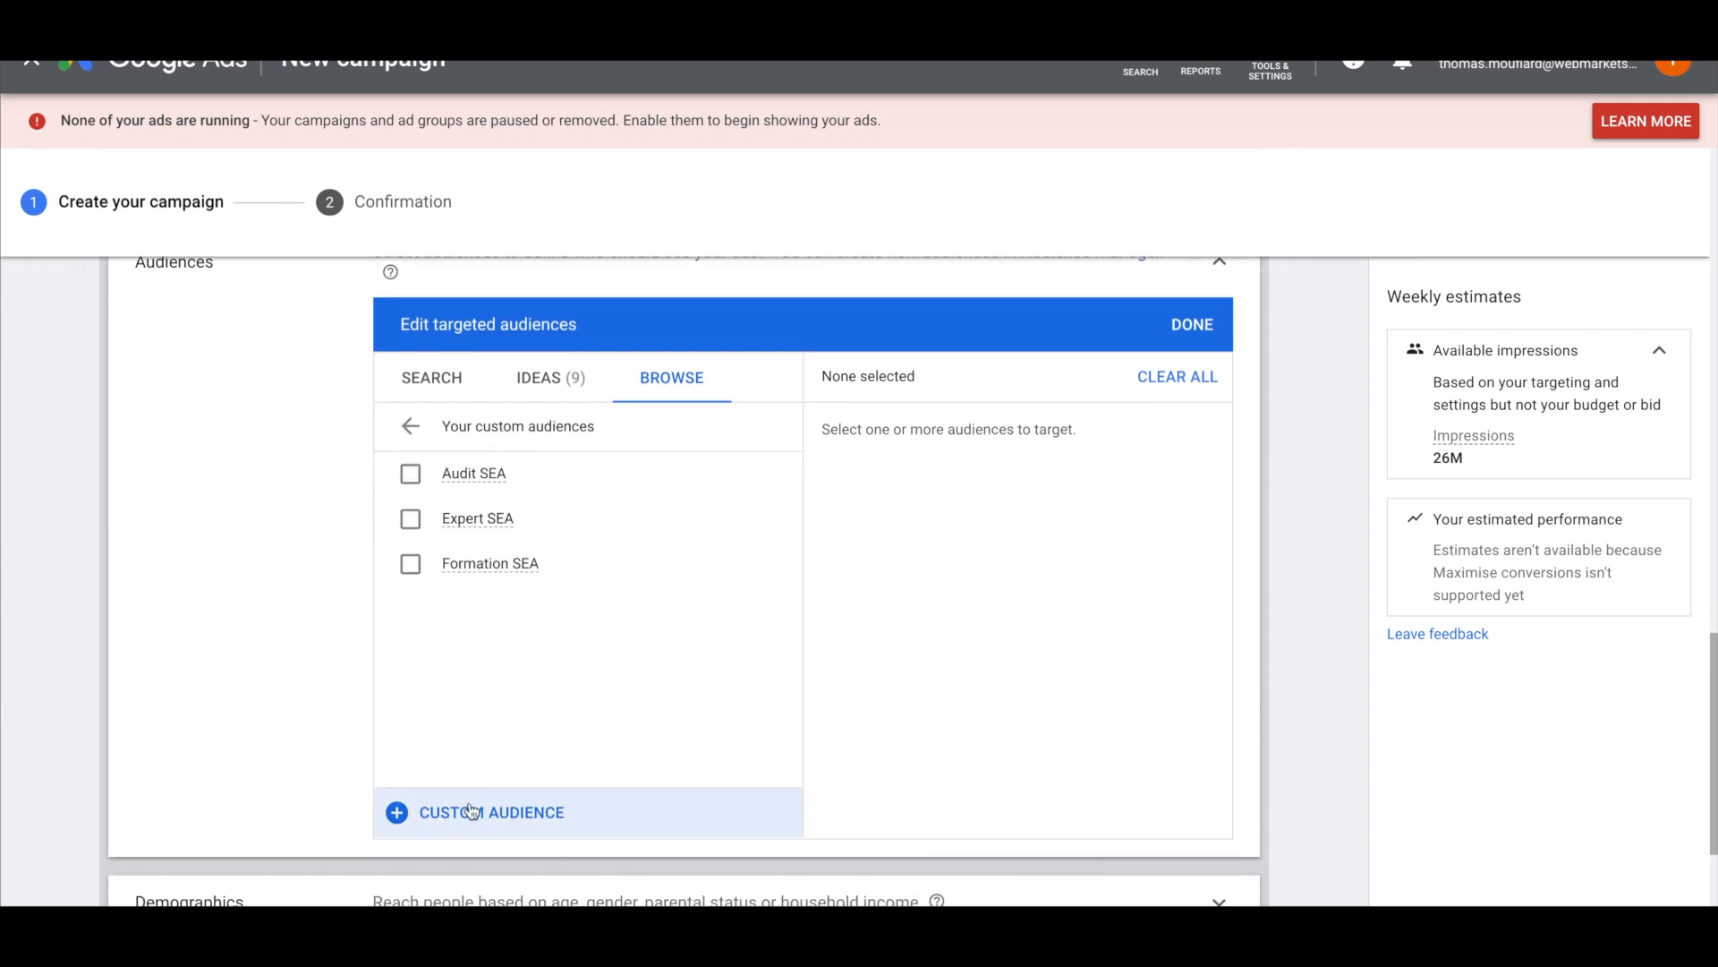
click(471, 811)
click(475, 264)
text(Concurrents)
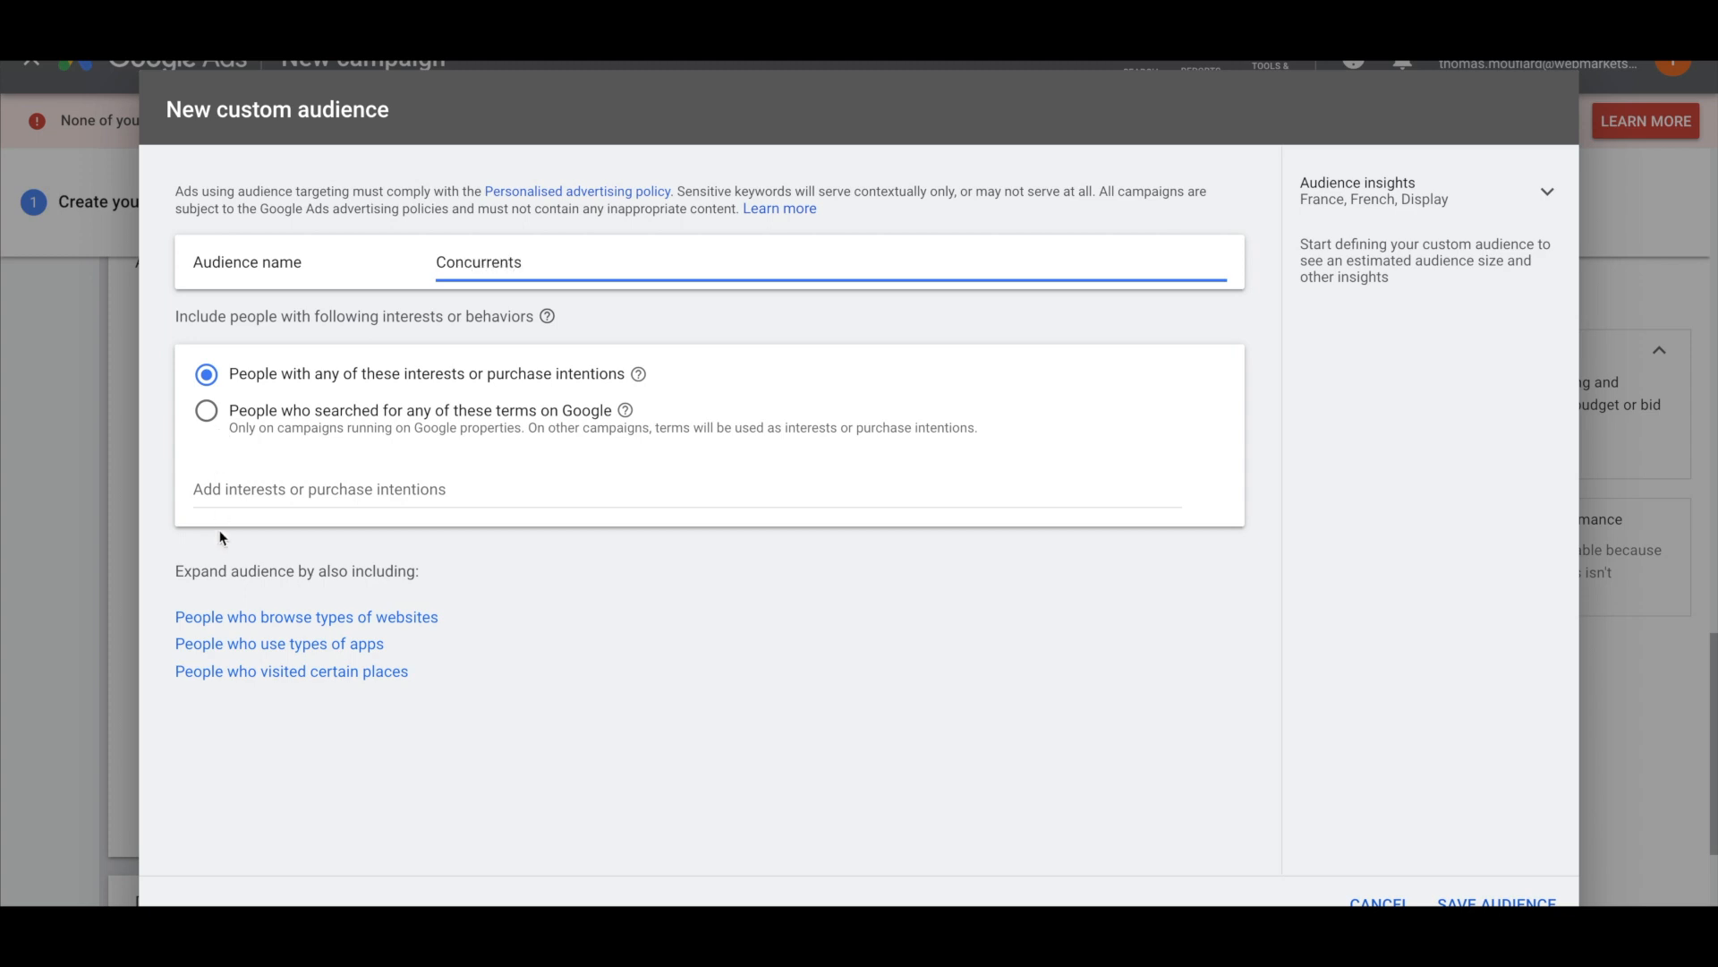
click(216, 498)
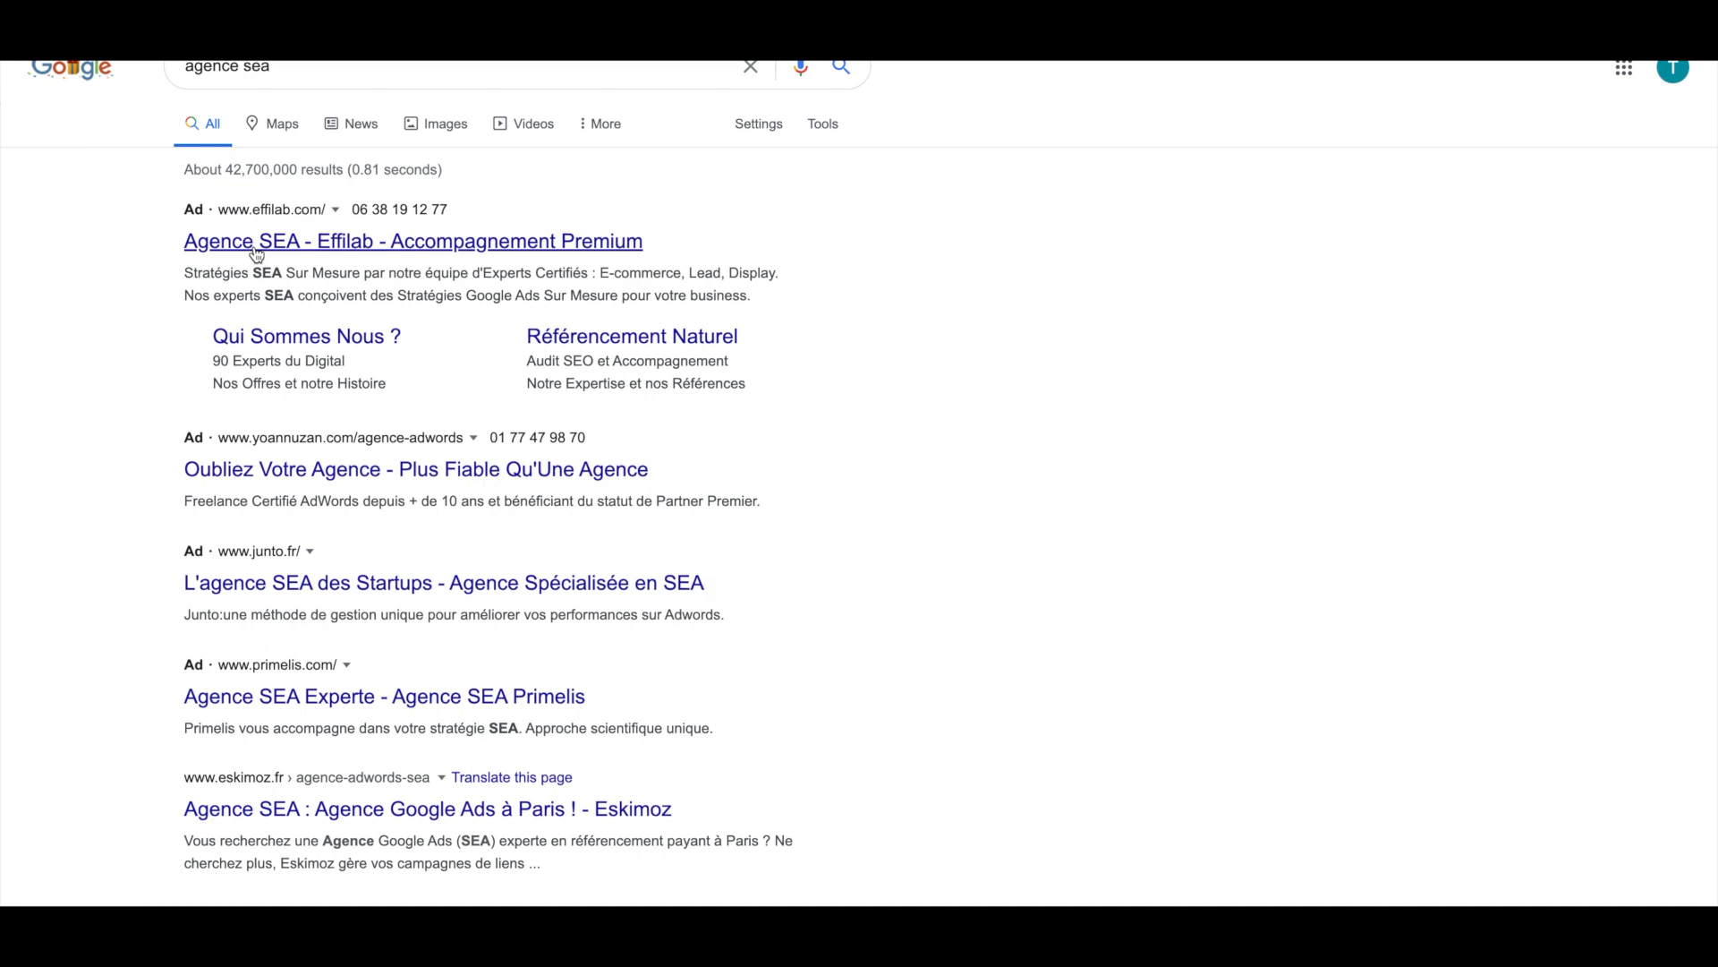
click(257, 250)
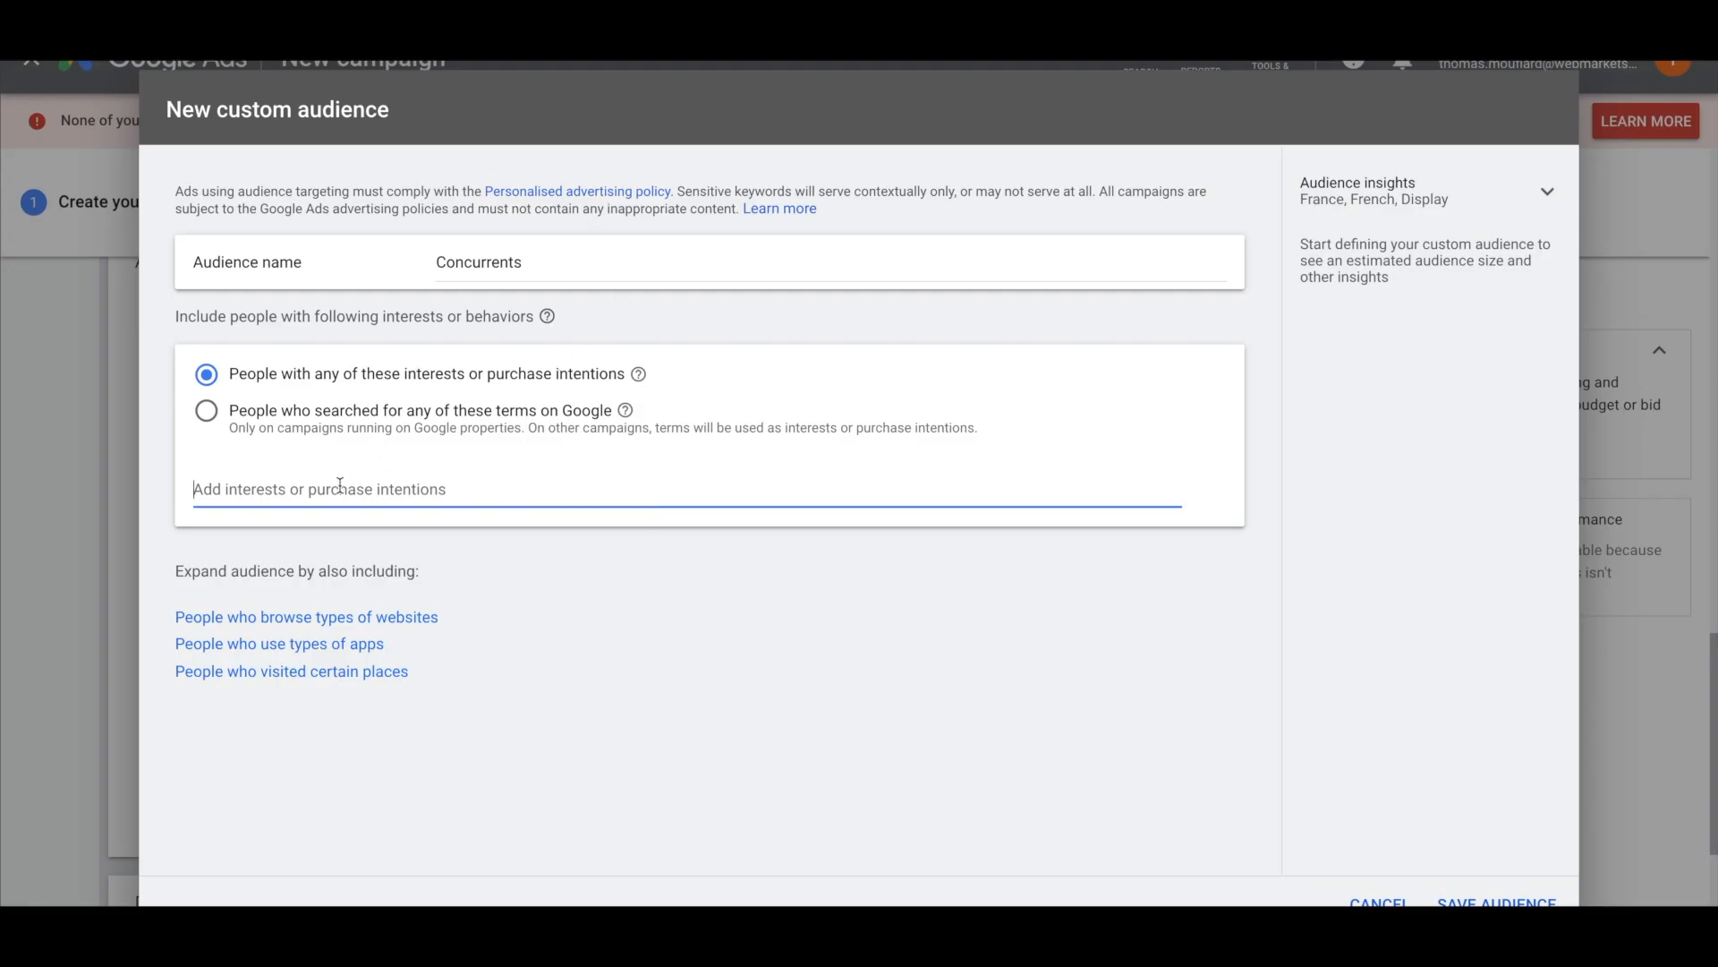
Paste the copied Effilab web address into the audience as an interest
text(www.effilab.com)
key(Return)
double_click(566, 263)
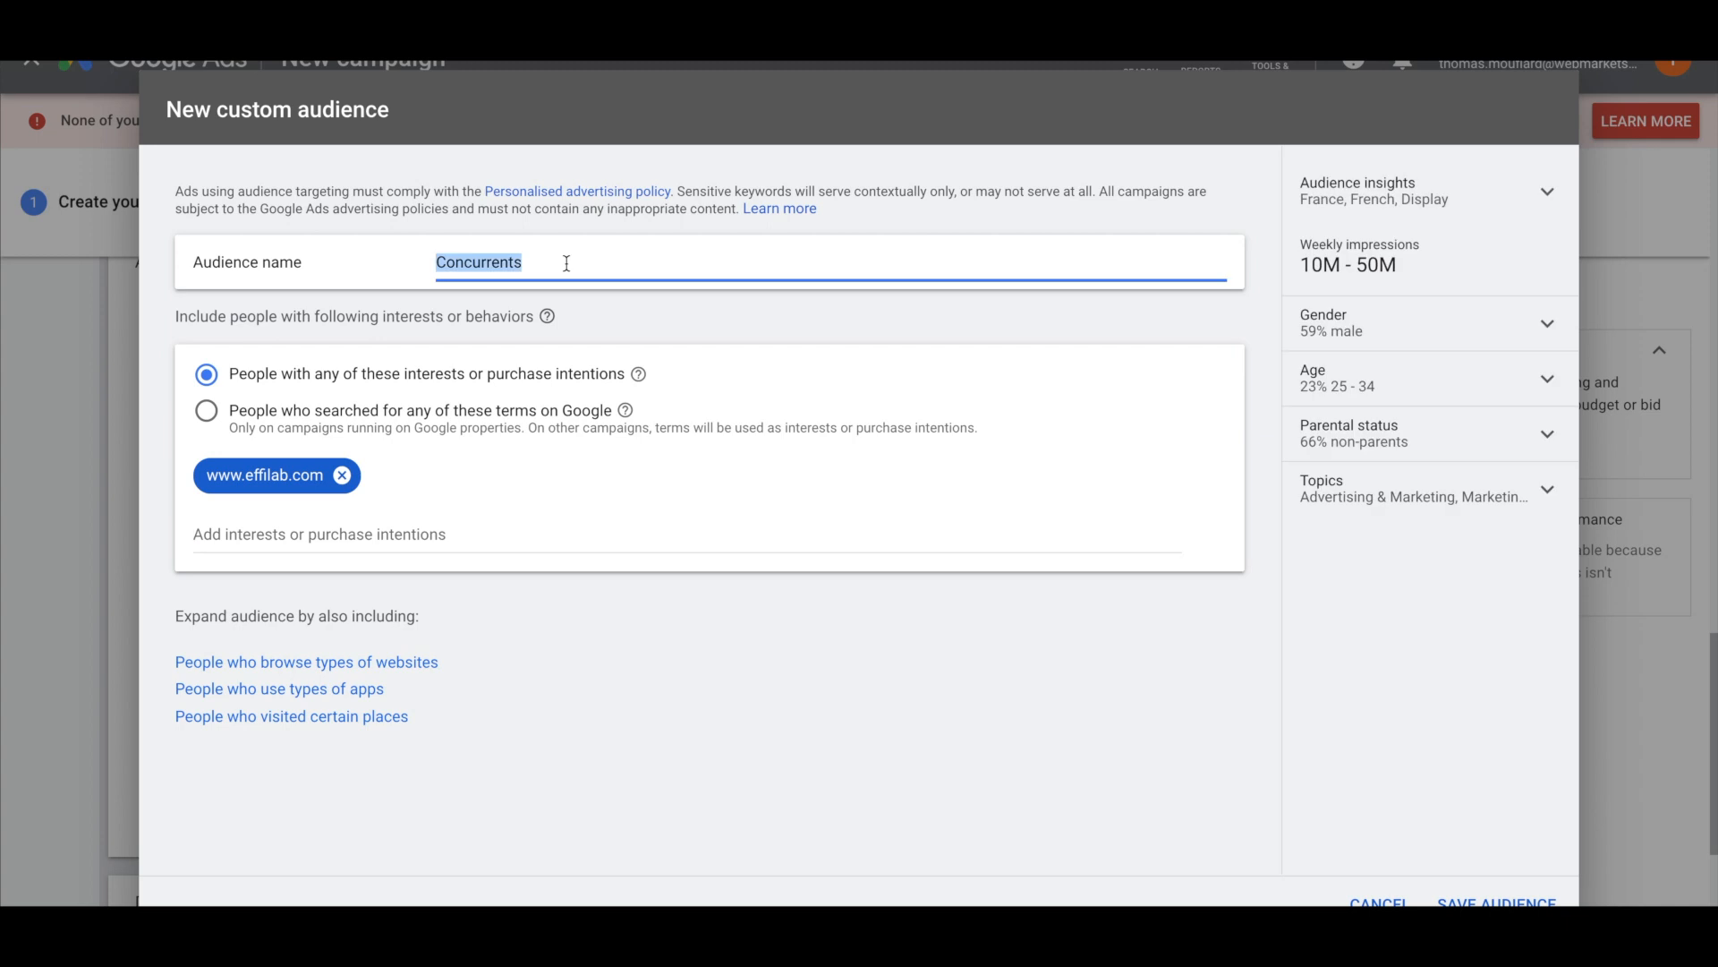
text(Effilab)
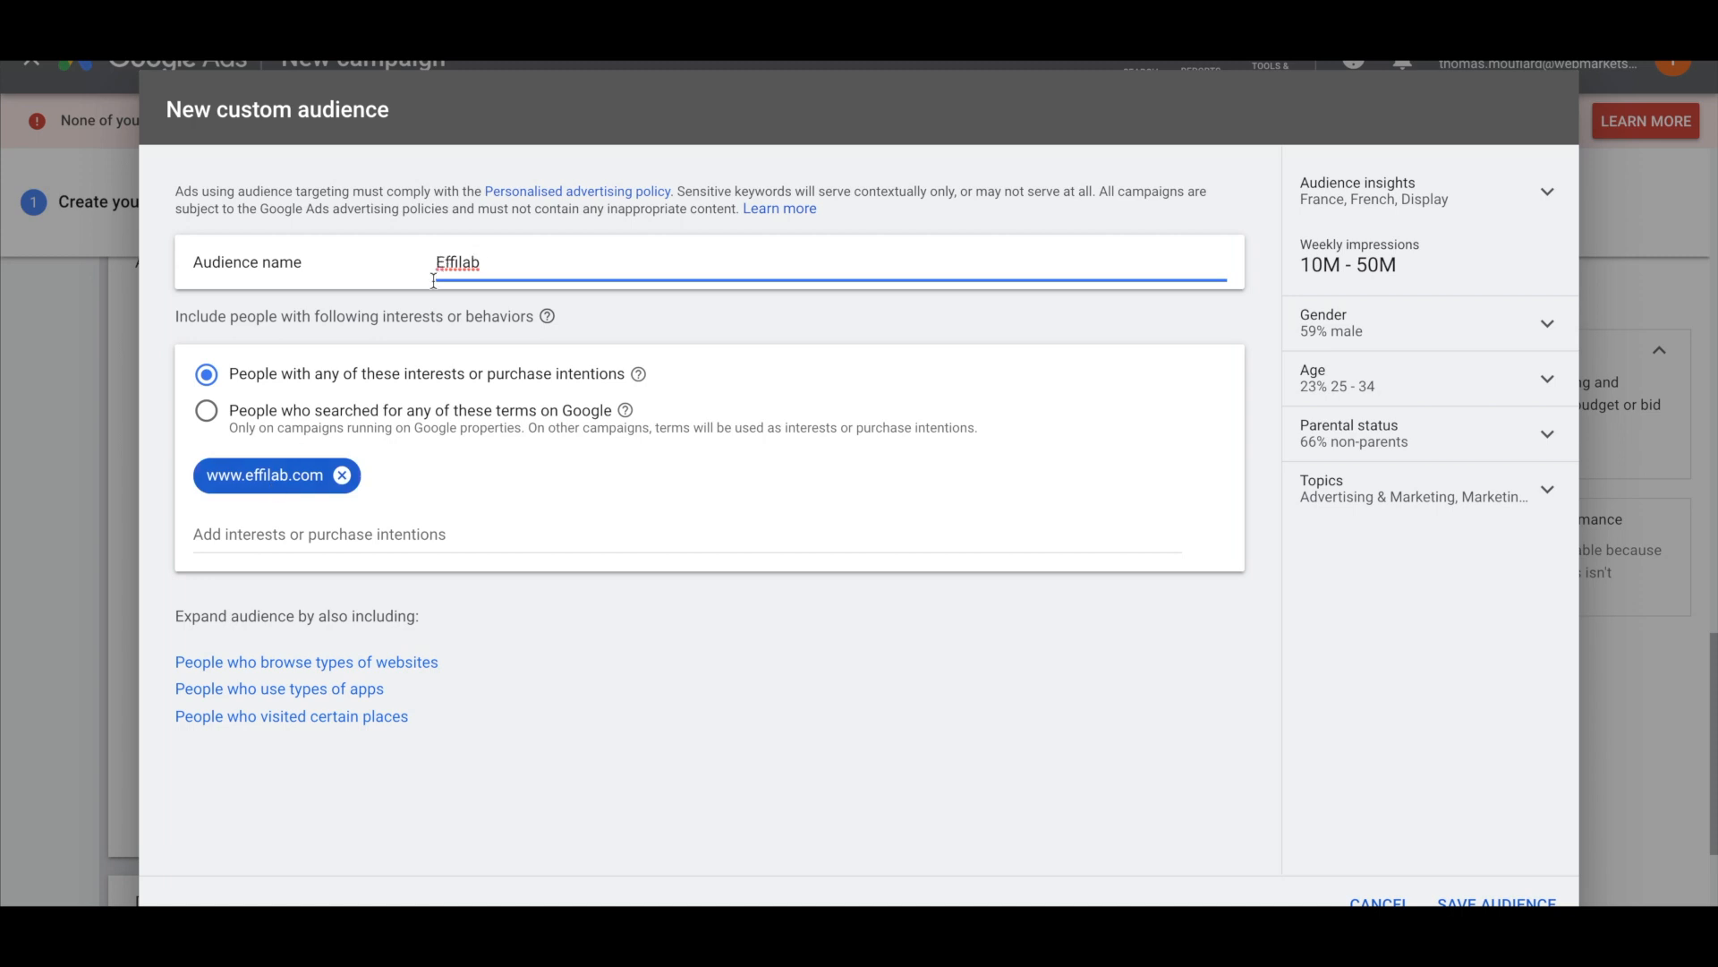
click(715, 651)
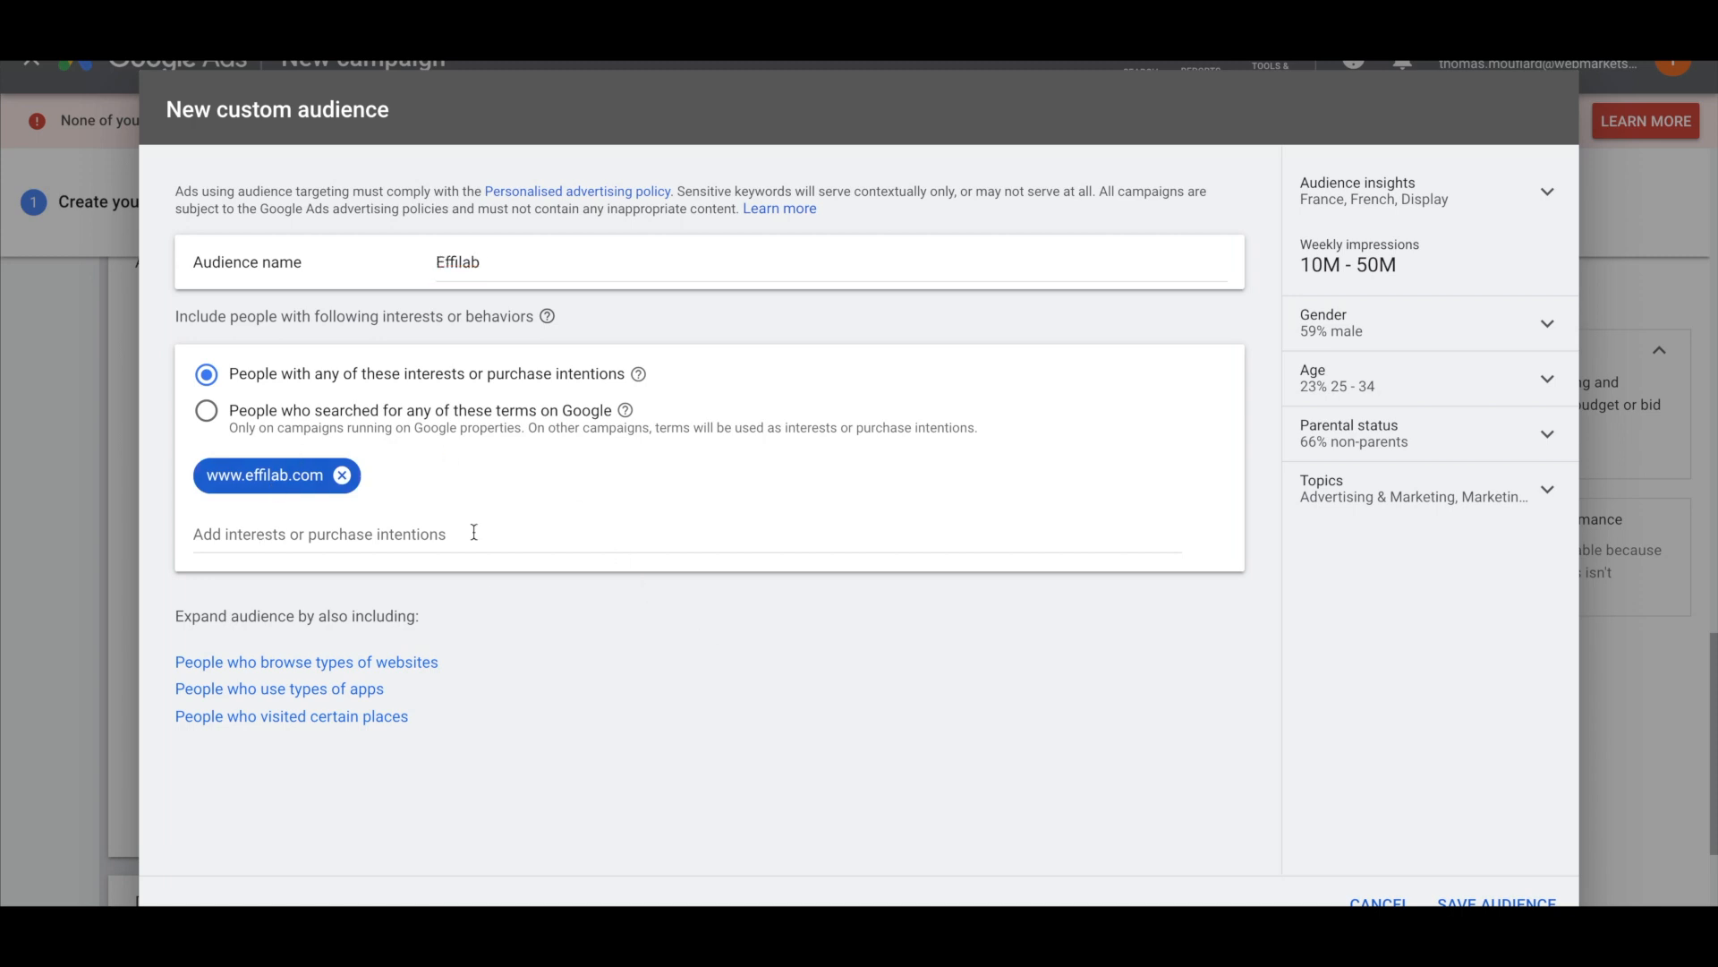
click(1464, 901)
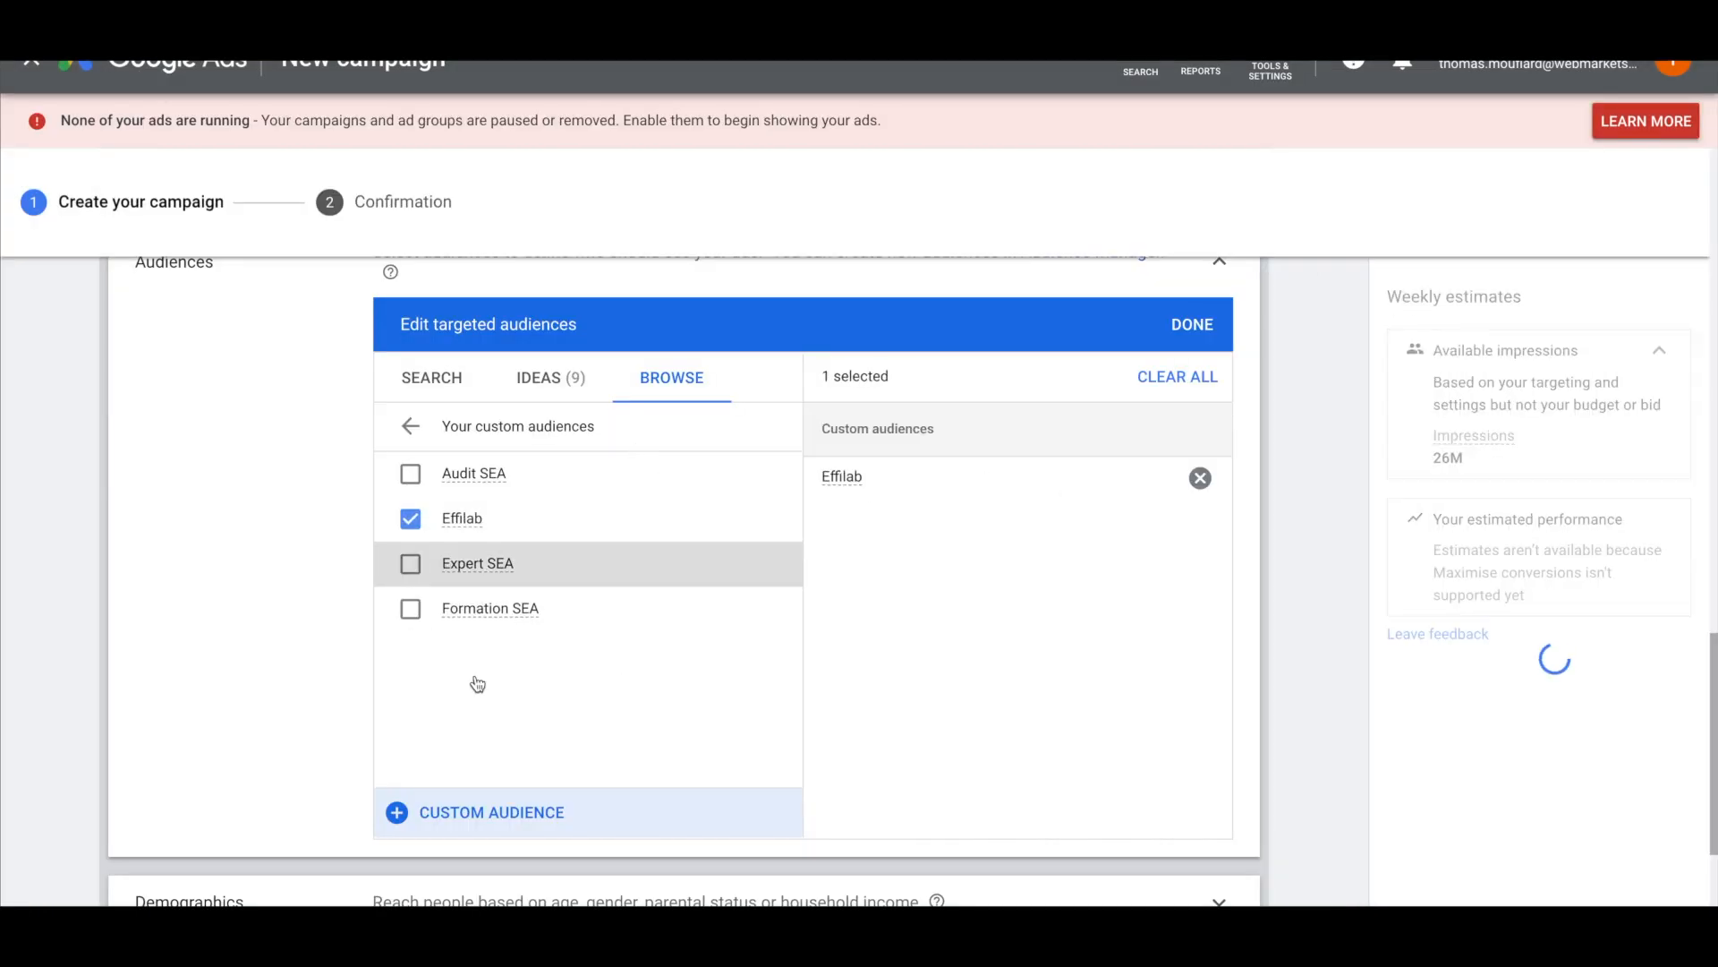
click(477, 834)
Add the freelance consultant's copied website address as an interest in a new custom audience
click(472, 266)
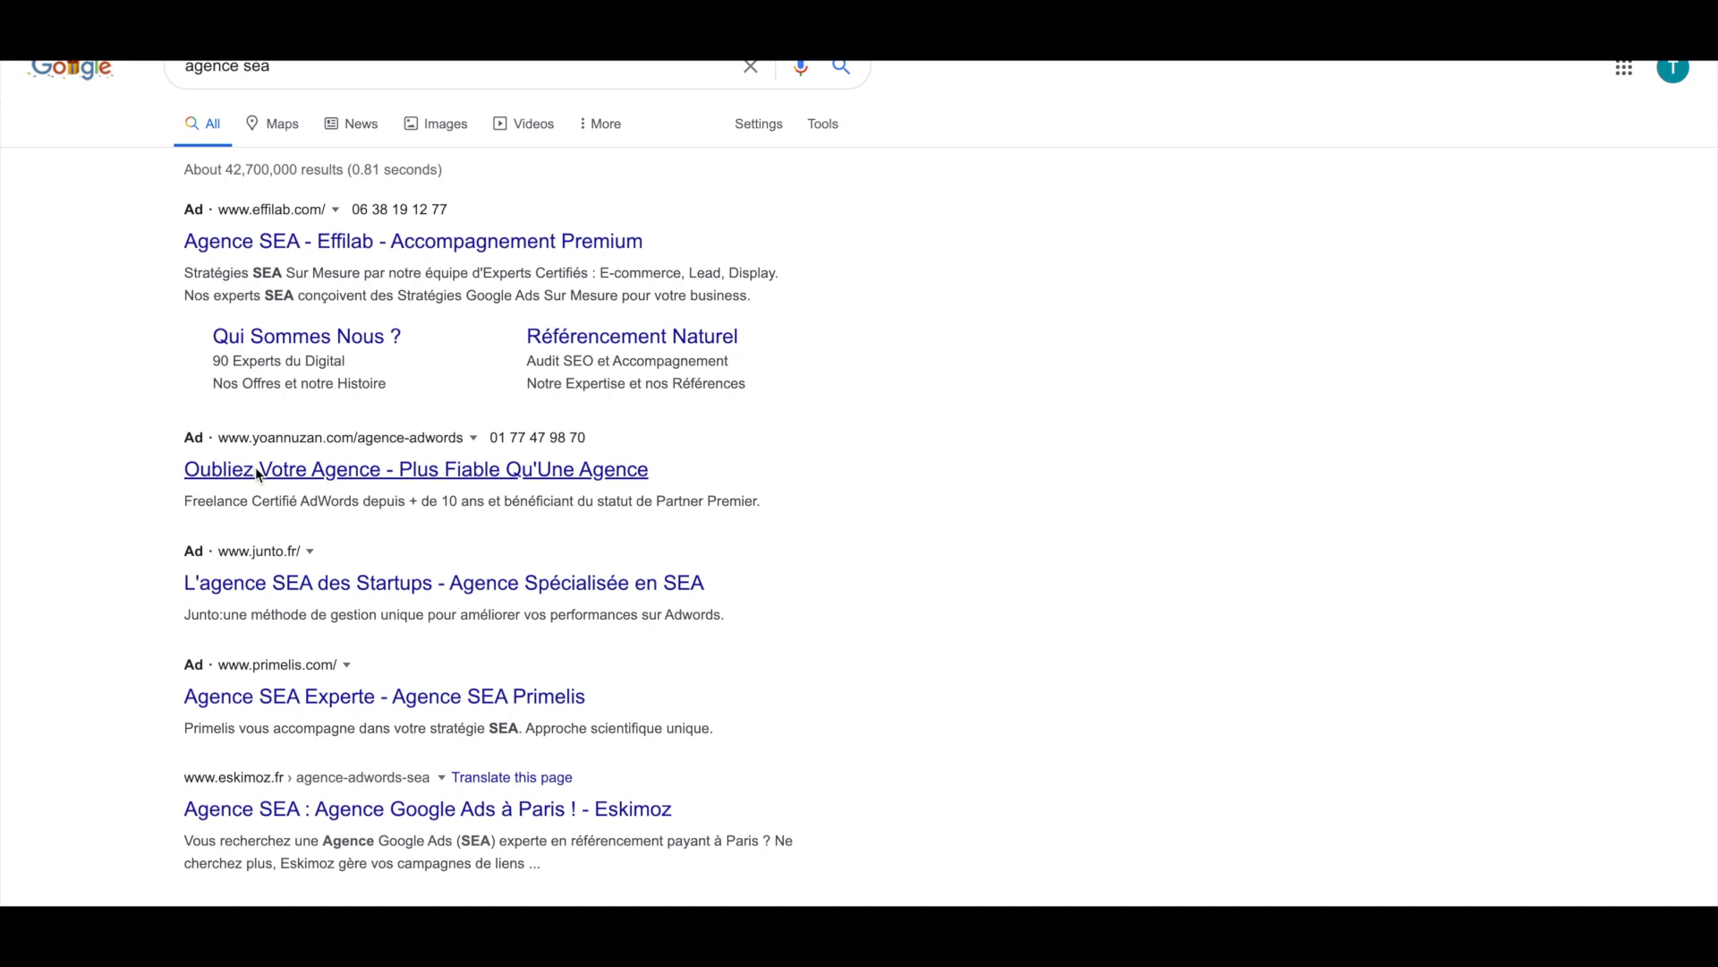
click(259, 471)
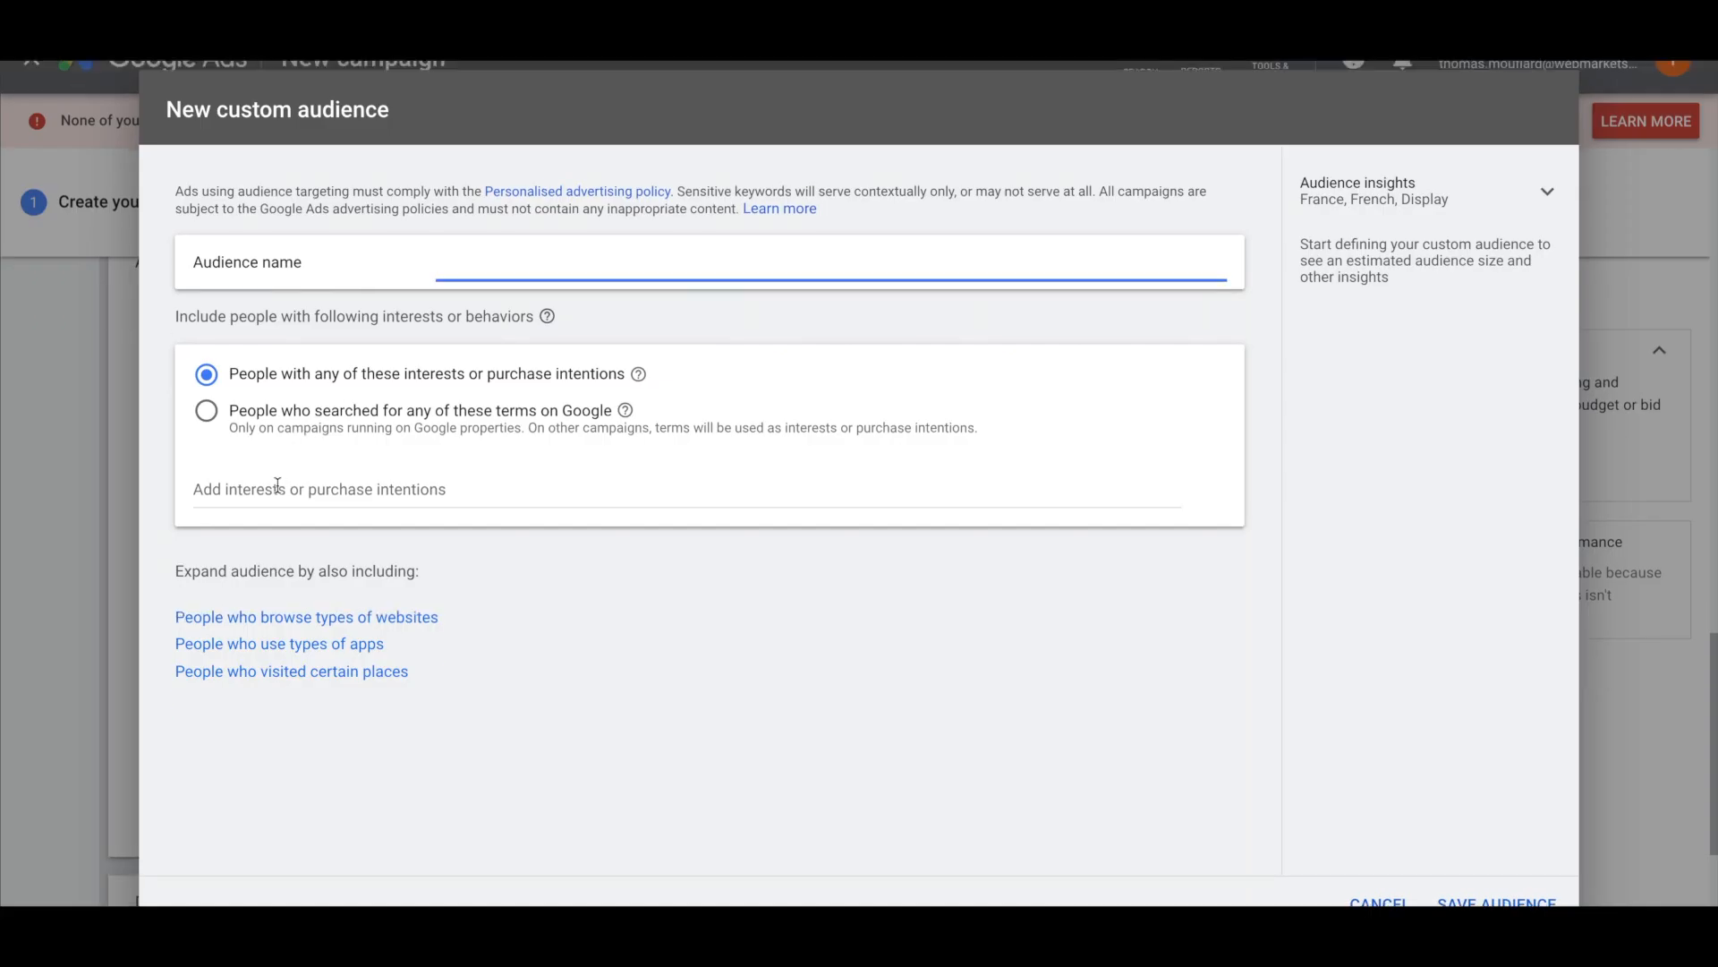
click(281, 483)
key(Return)
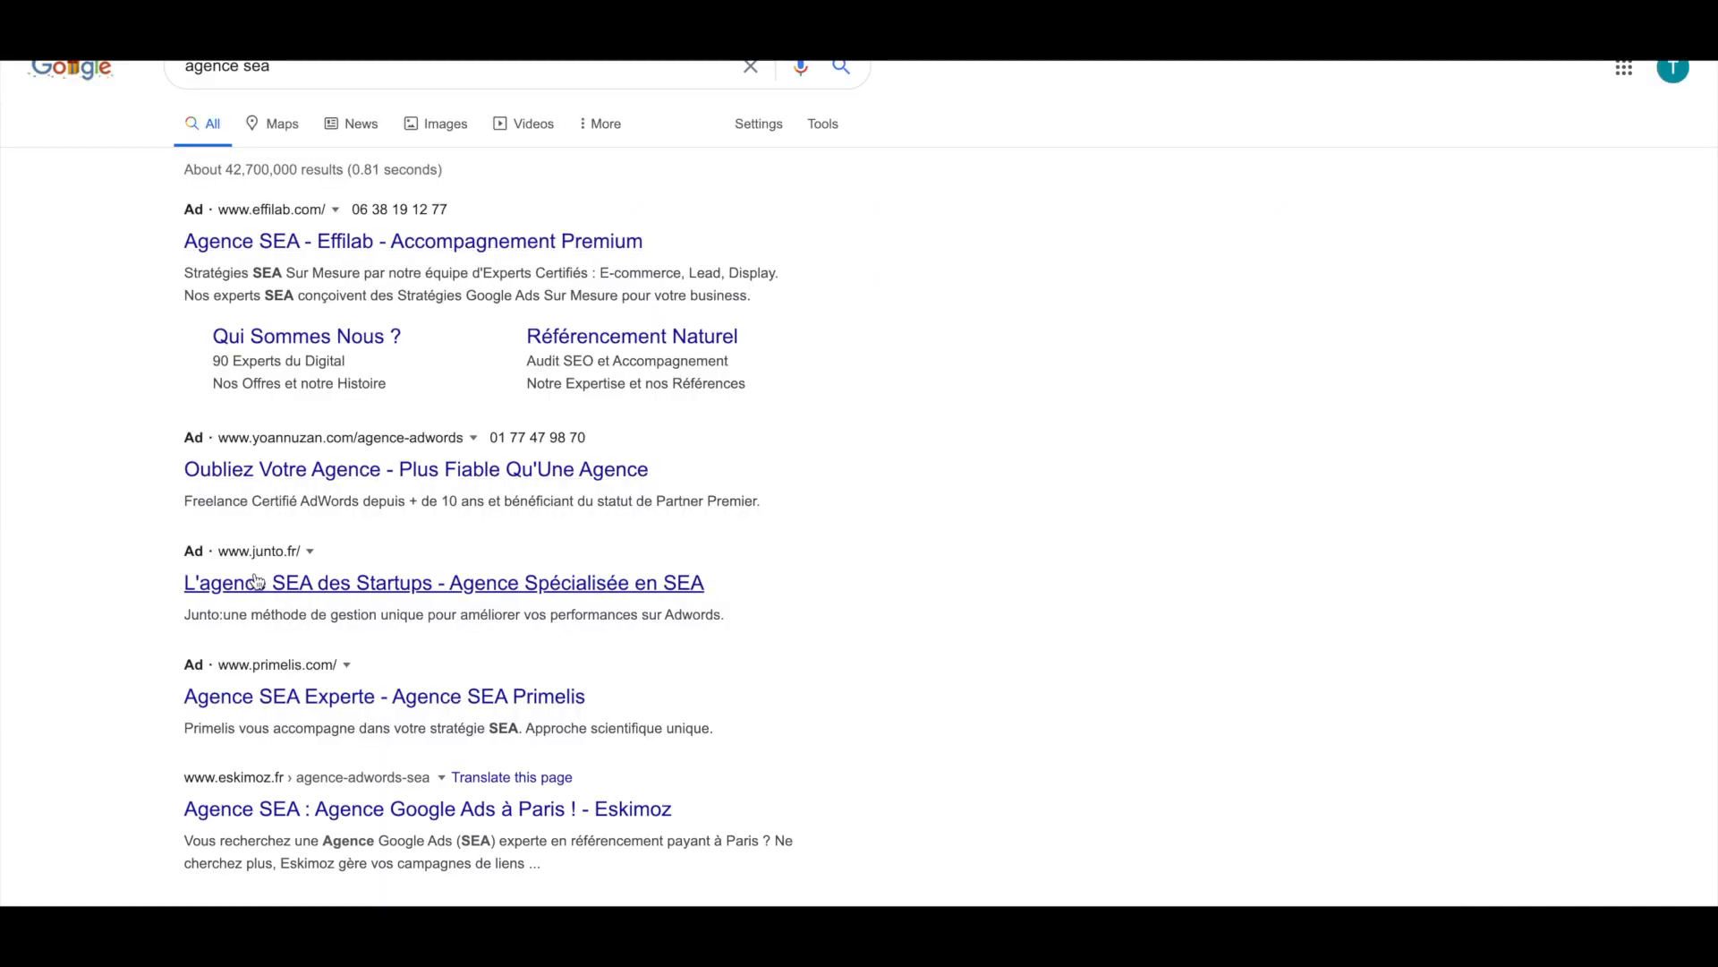
click(444, 582)
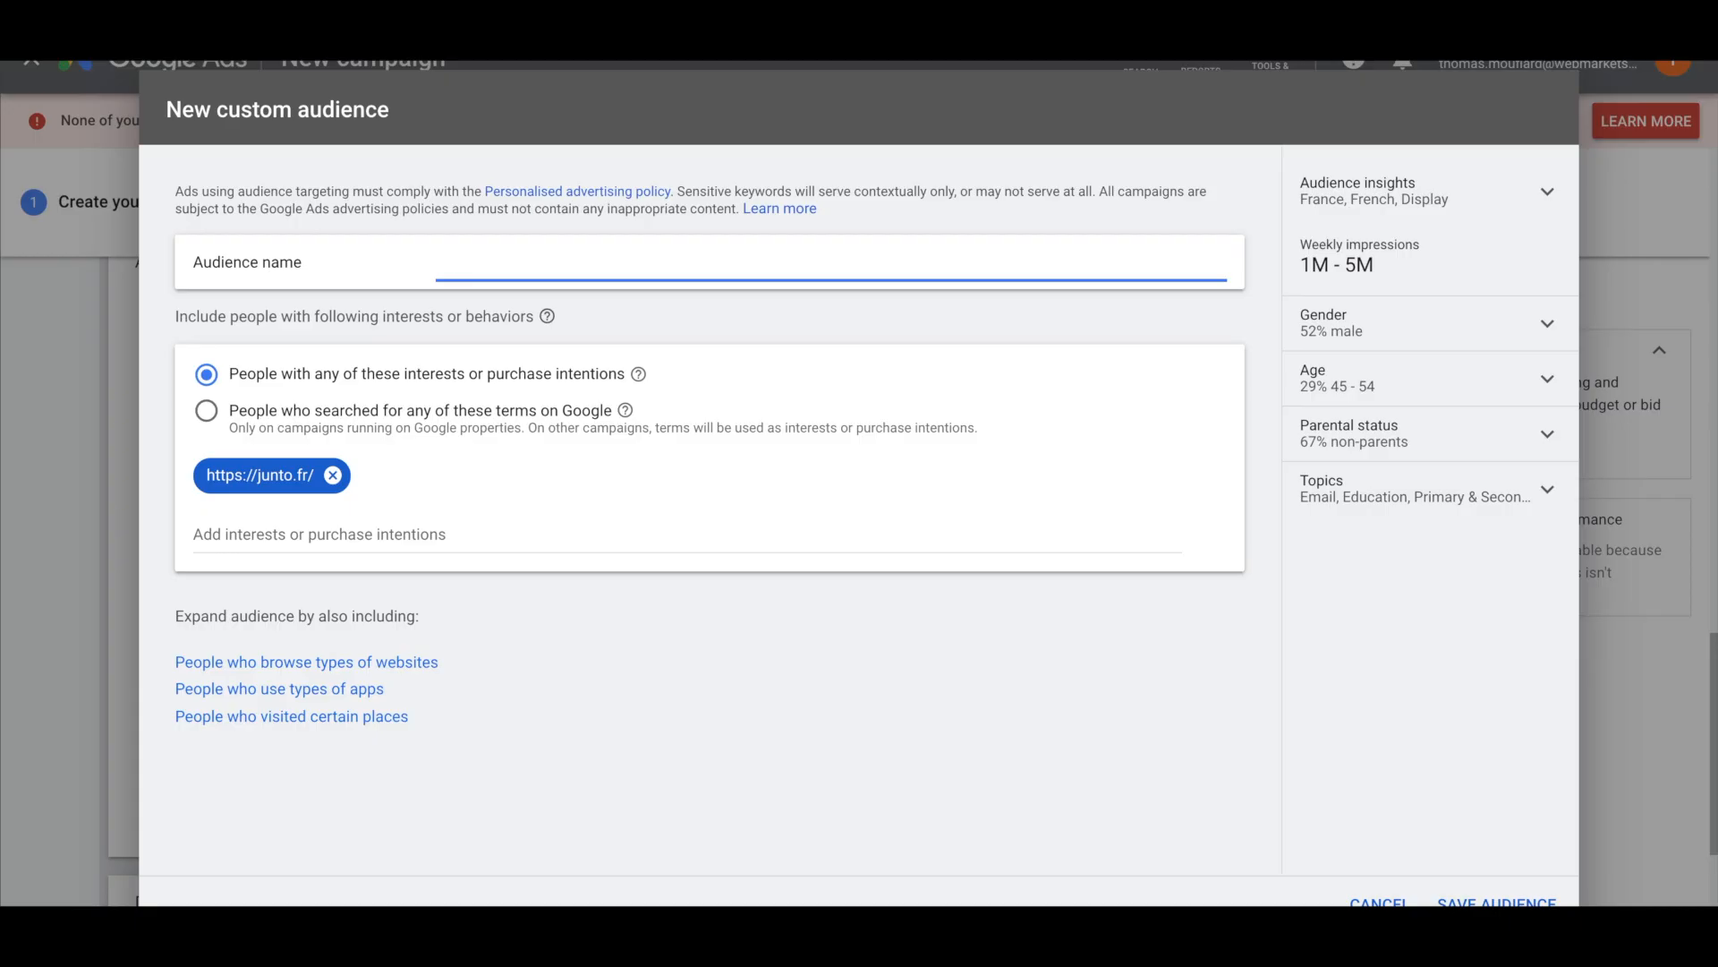
text(junto)
click(1496, 901)
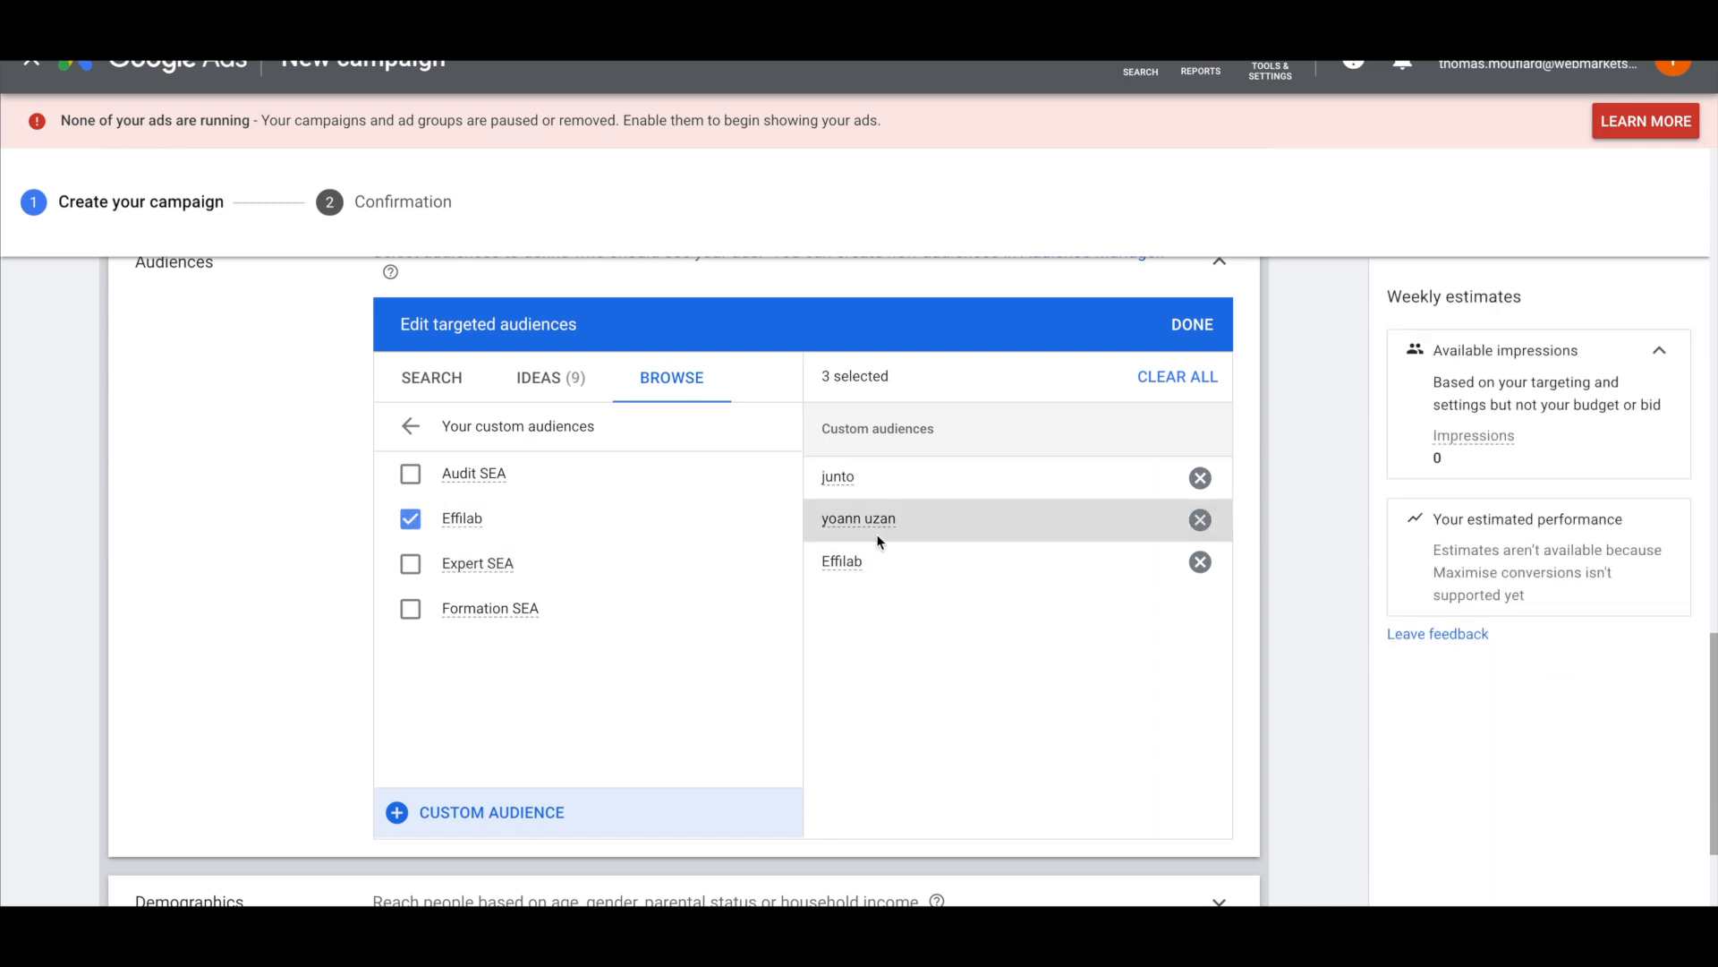
click(456, 810)
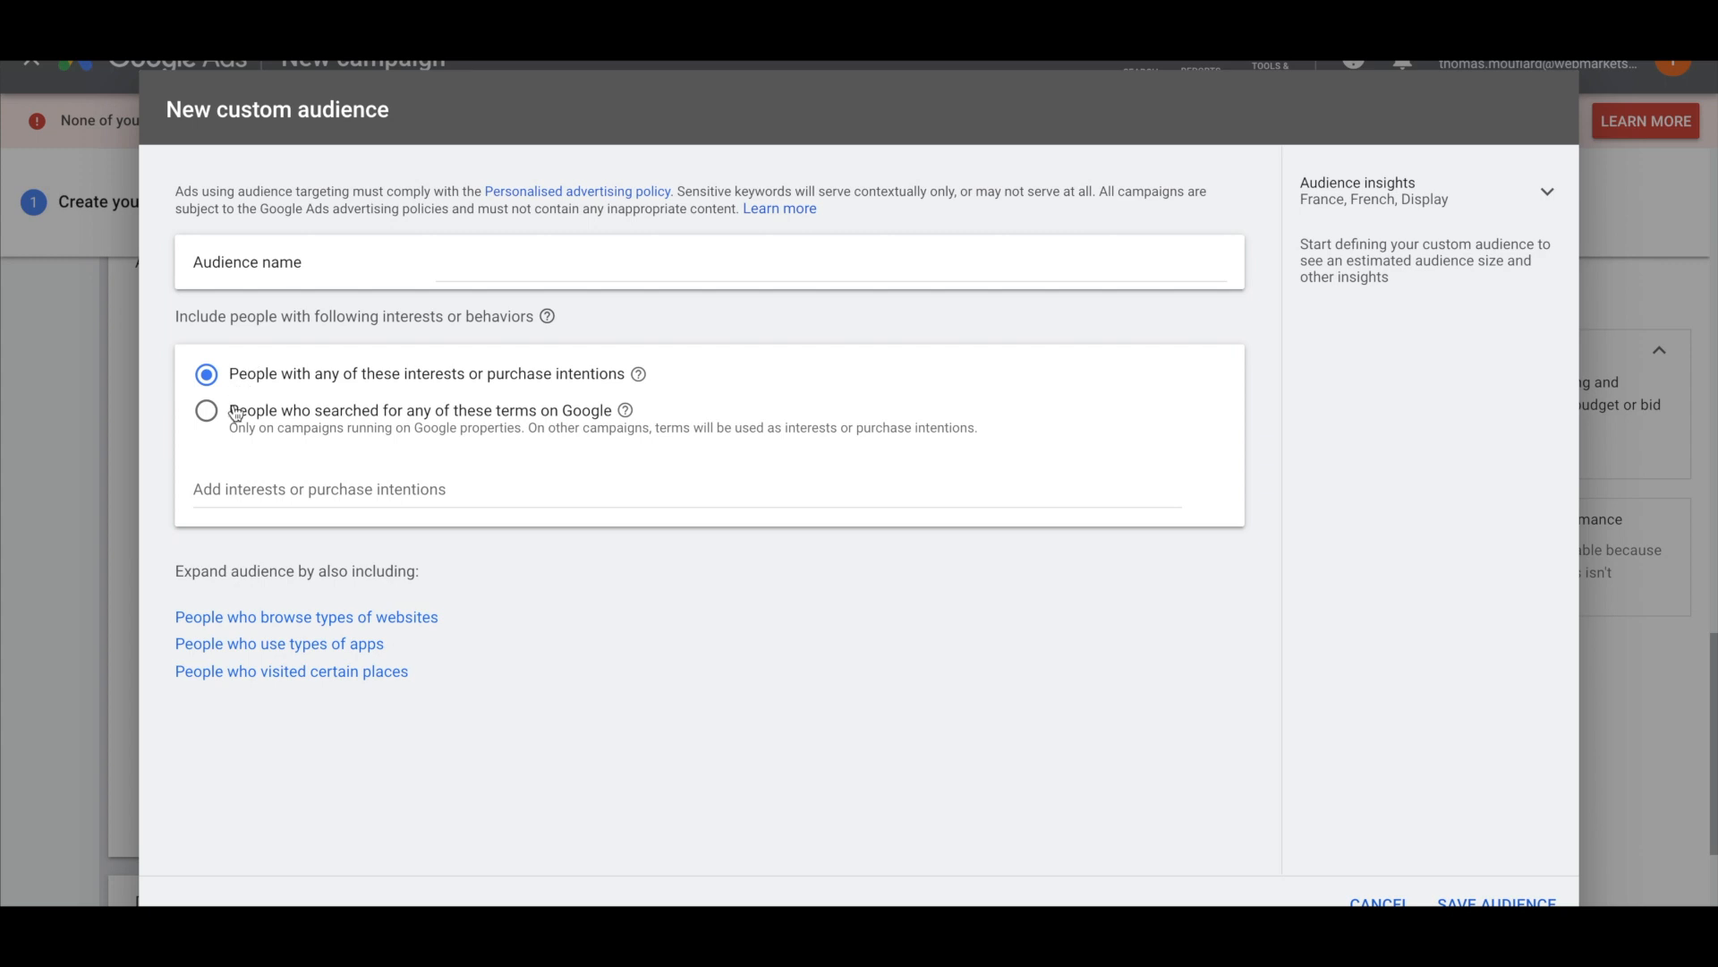
Save a 'Junto - Recherche' audience of people who searched 'junto' on Google
click(236, 413)
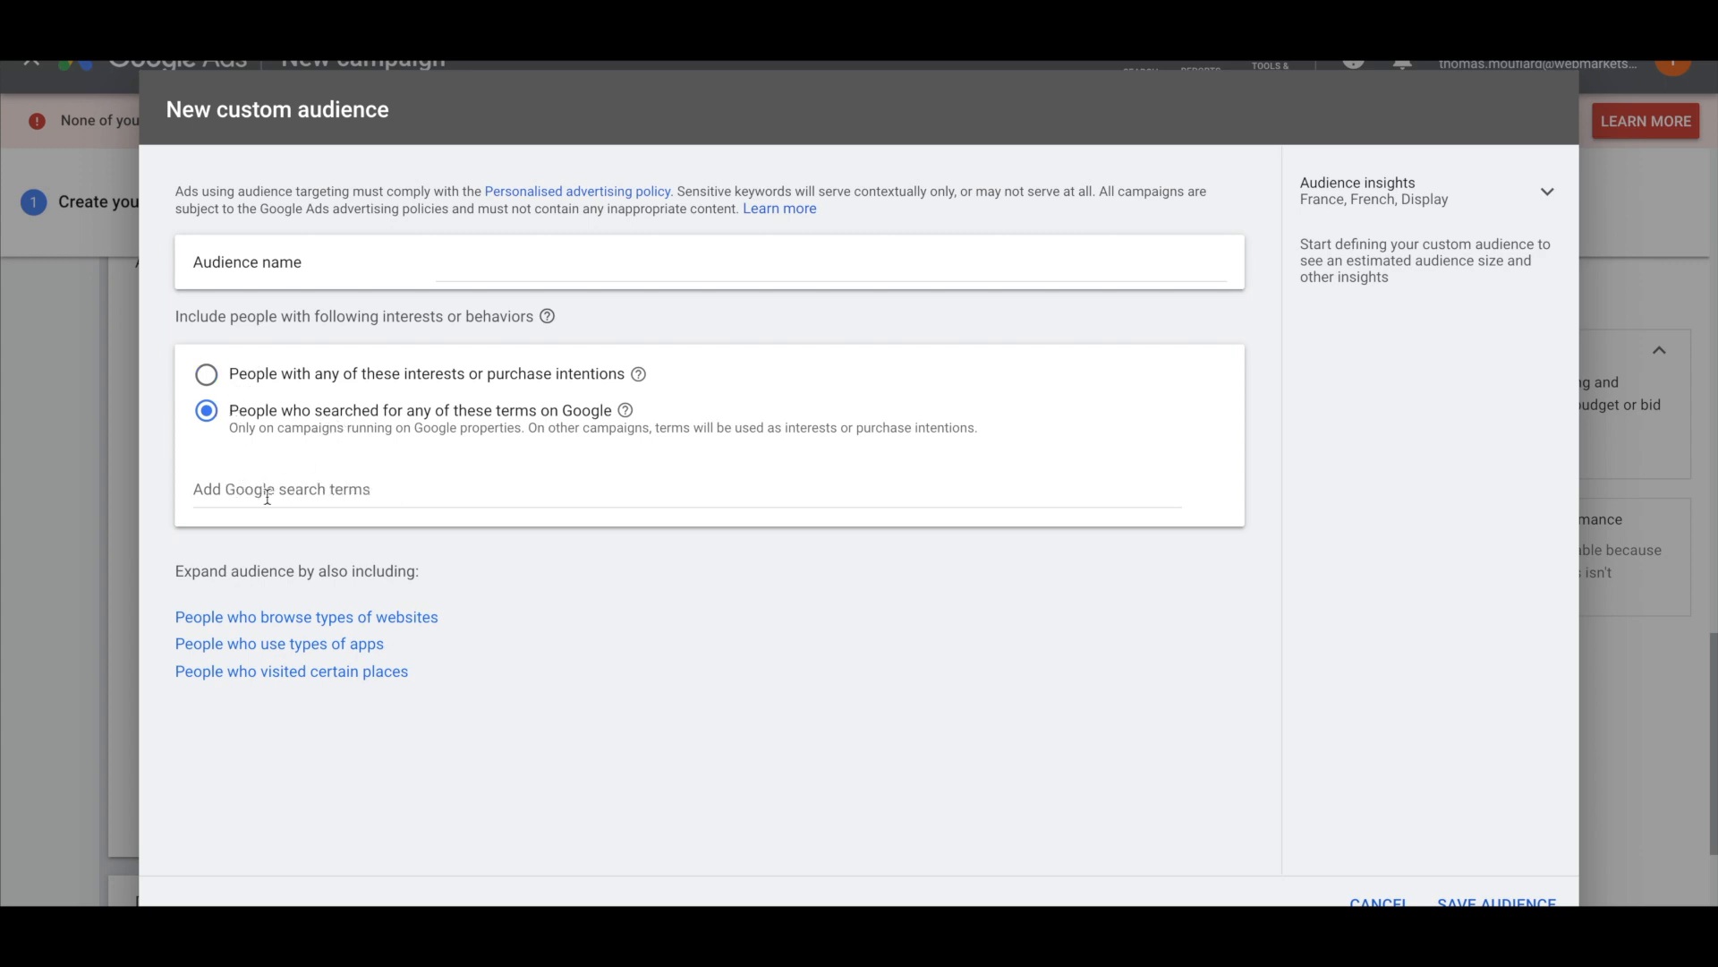
click(444, 266)
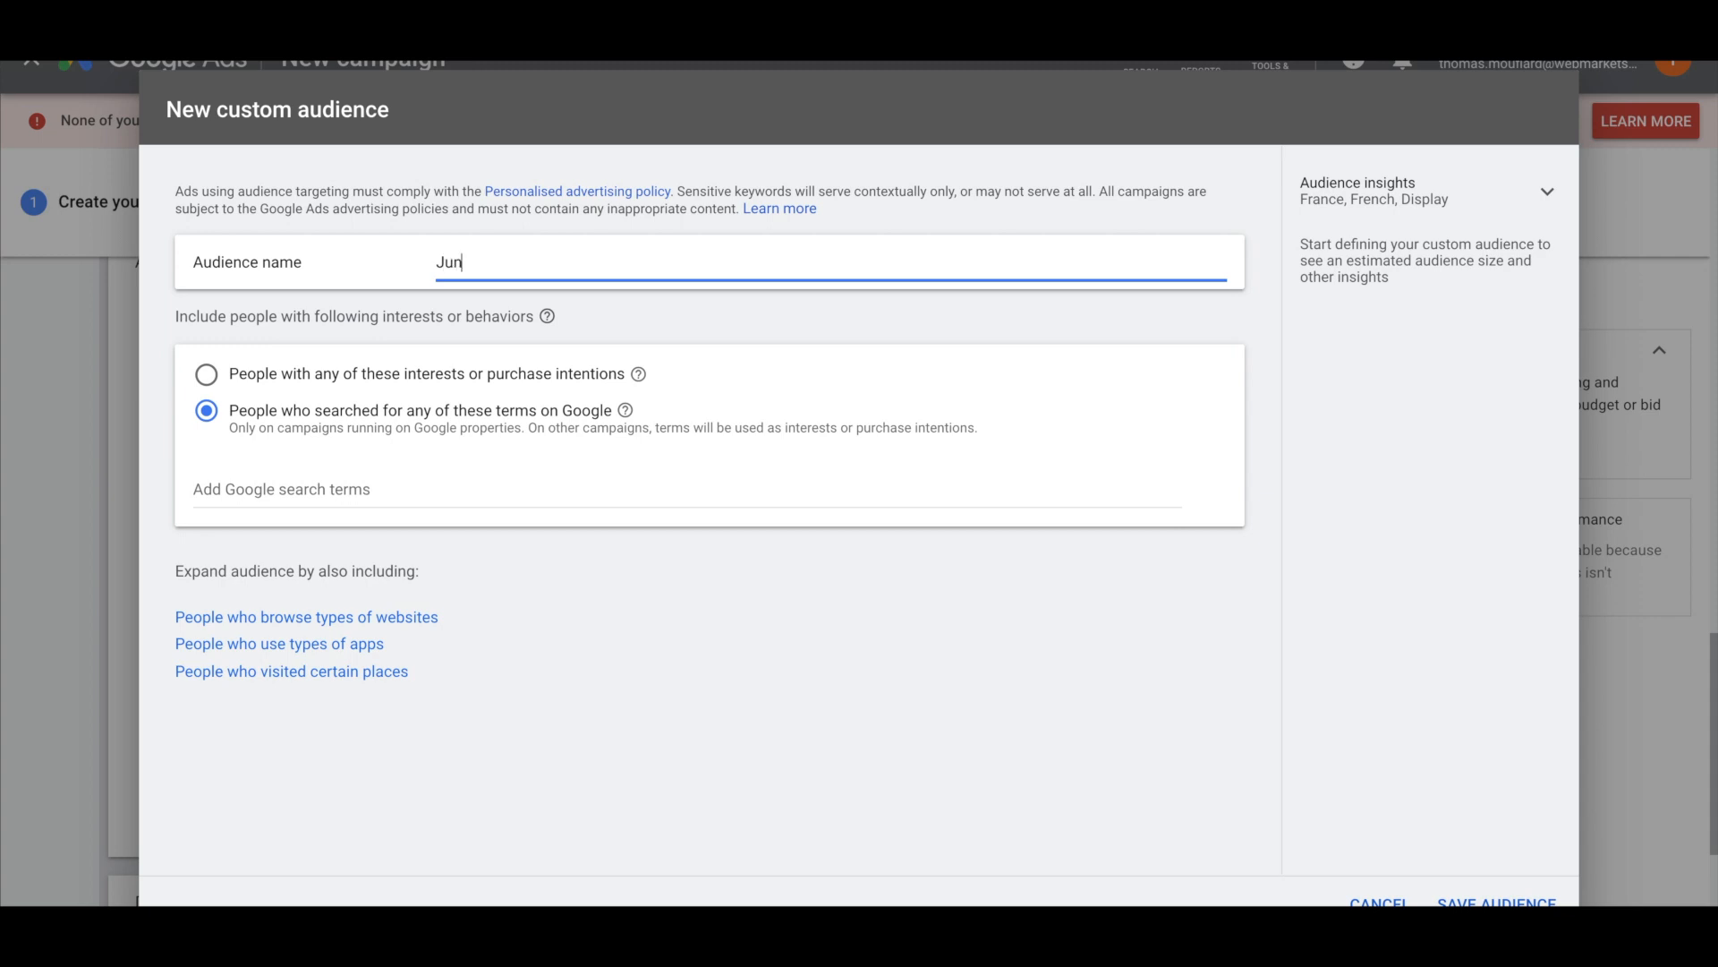
text(Junto - Recherche)
click(305, 486)
text(junto)
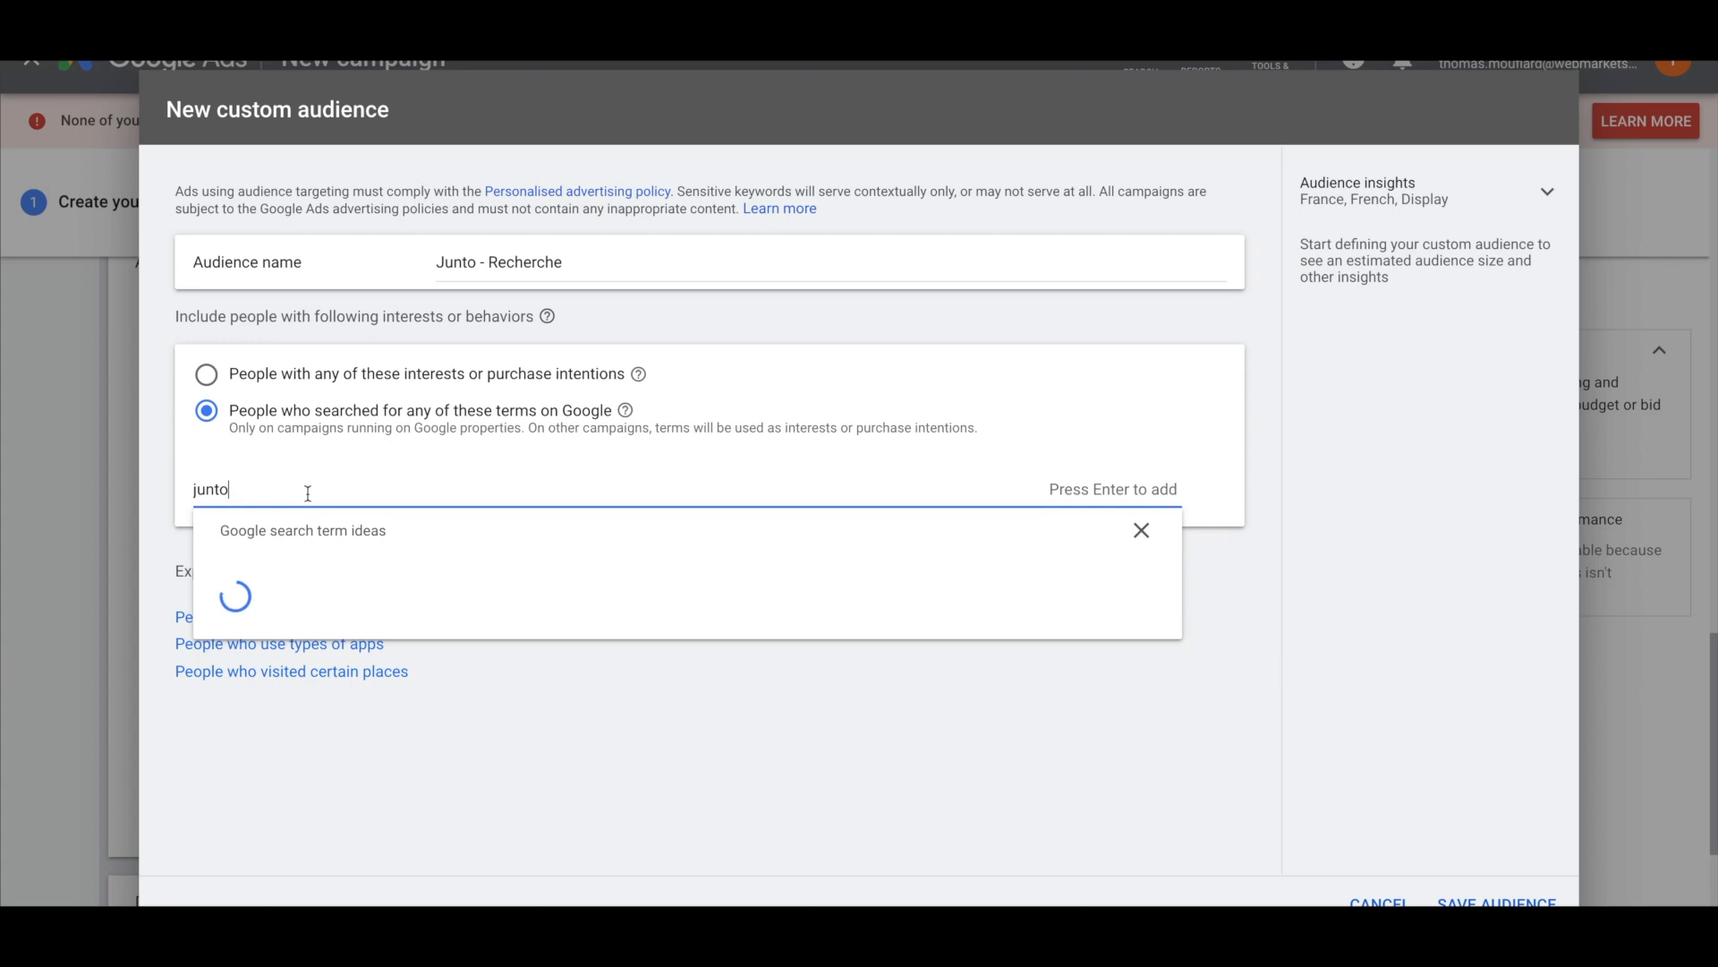
key(Return)
click(983, 747)
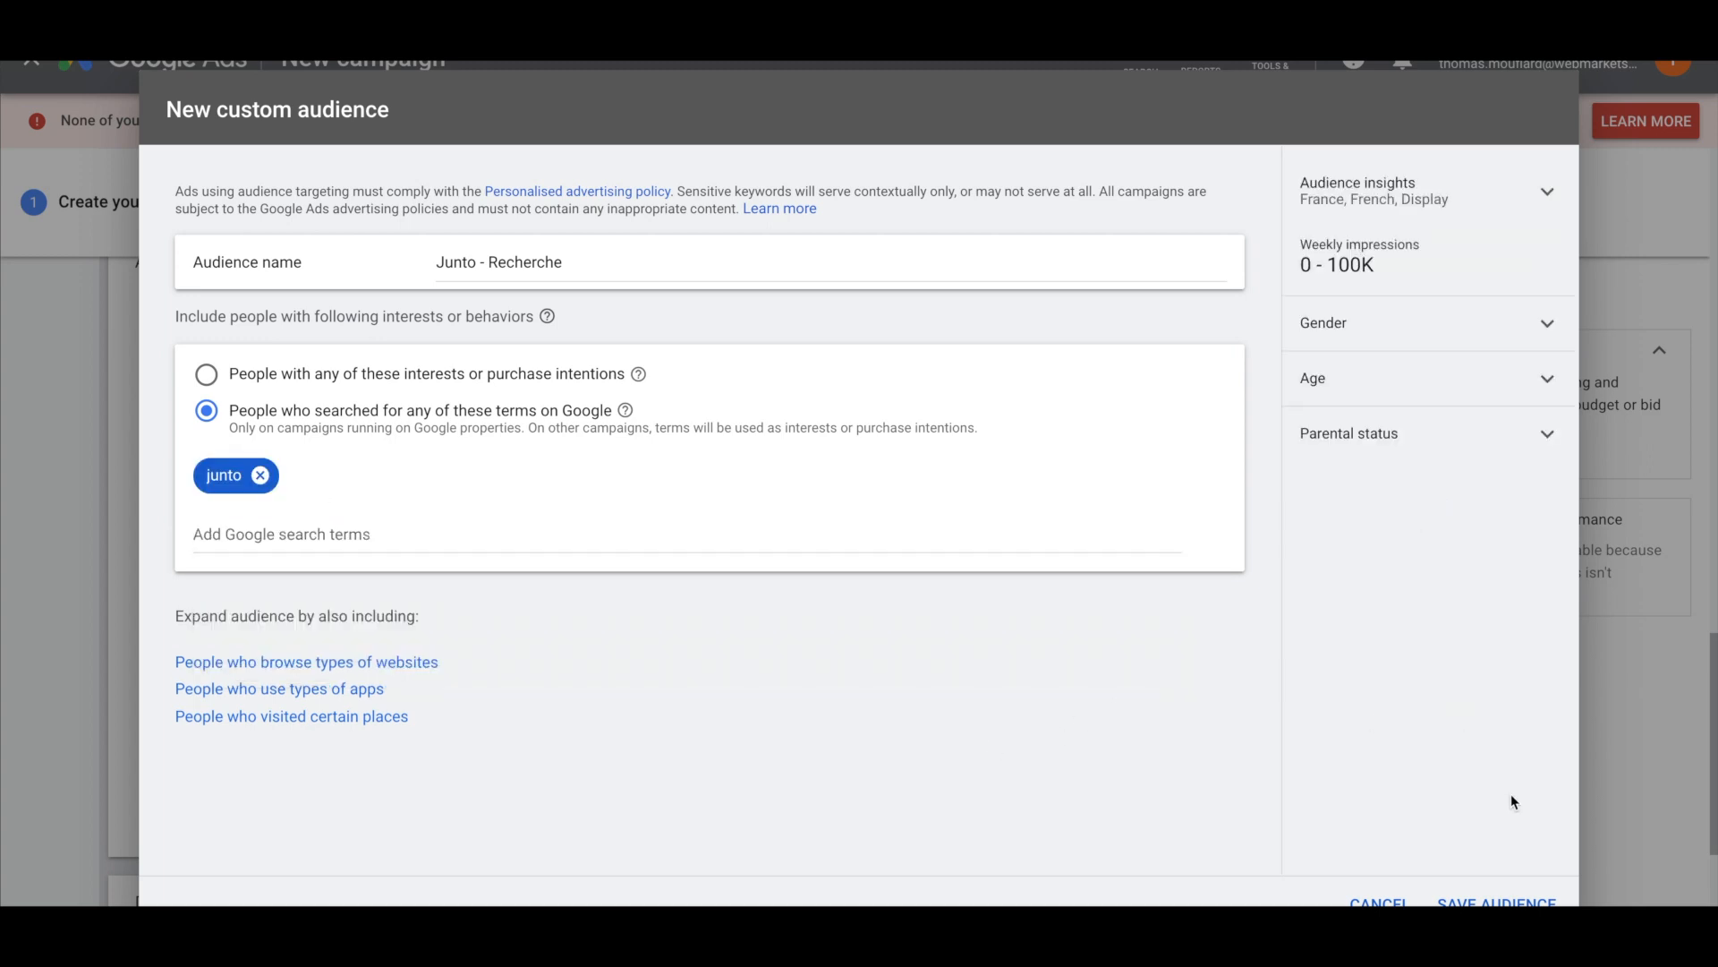
click(1497, 899)
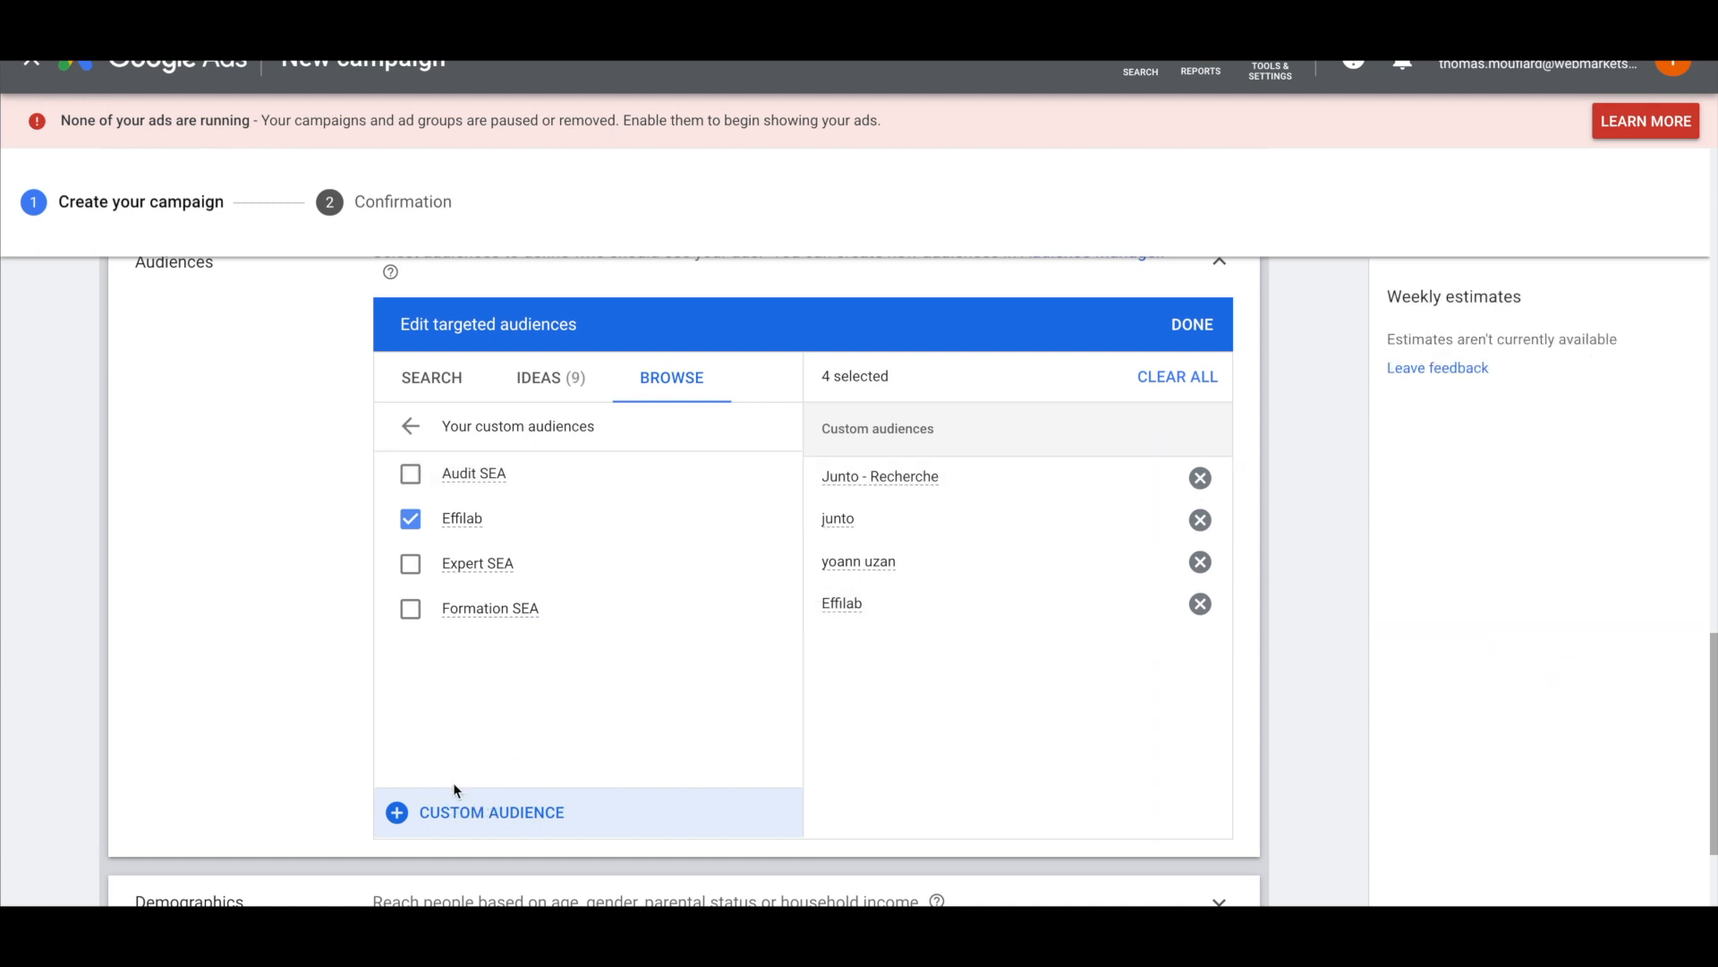
Save a search-based custom audience named after the freelance consultant, using his name as the search term
click(436, 811)
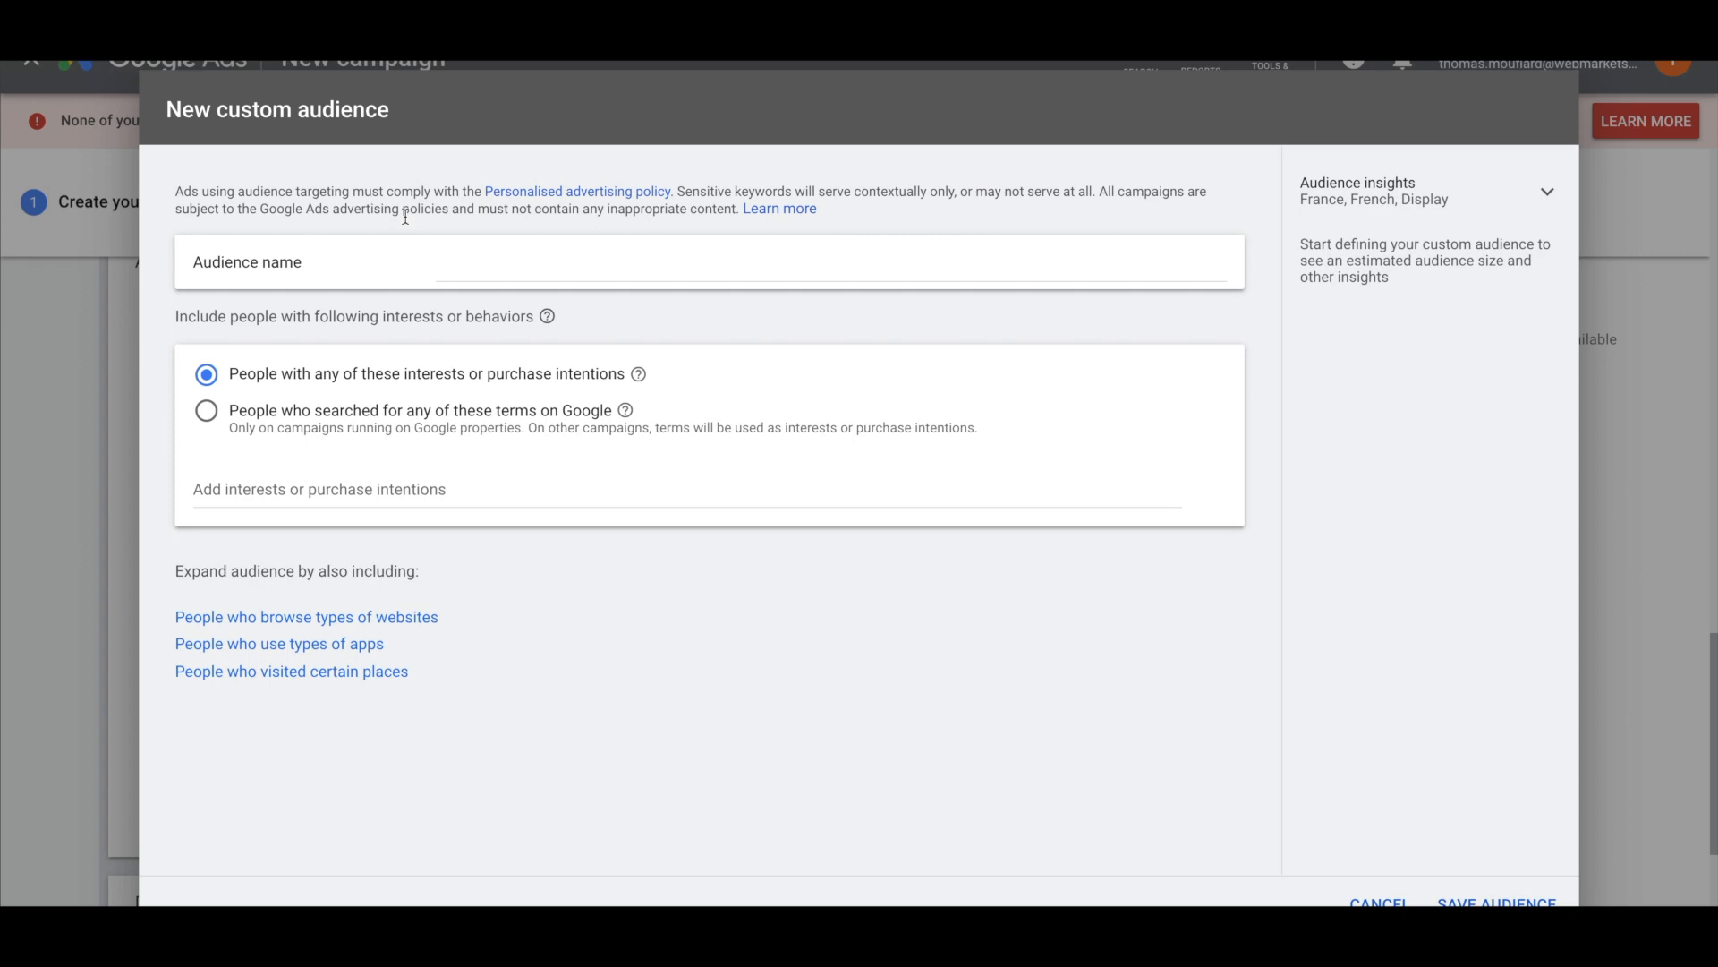
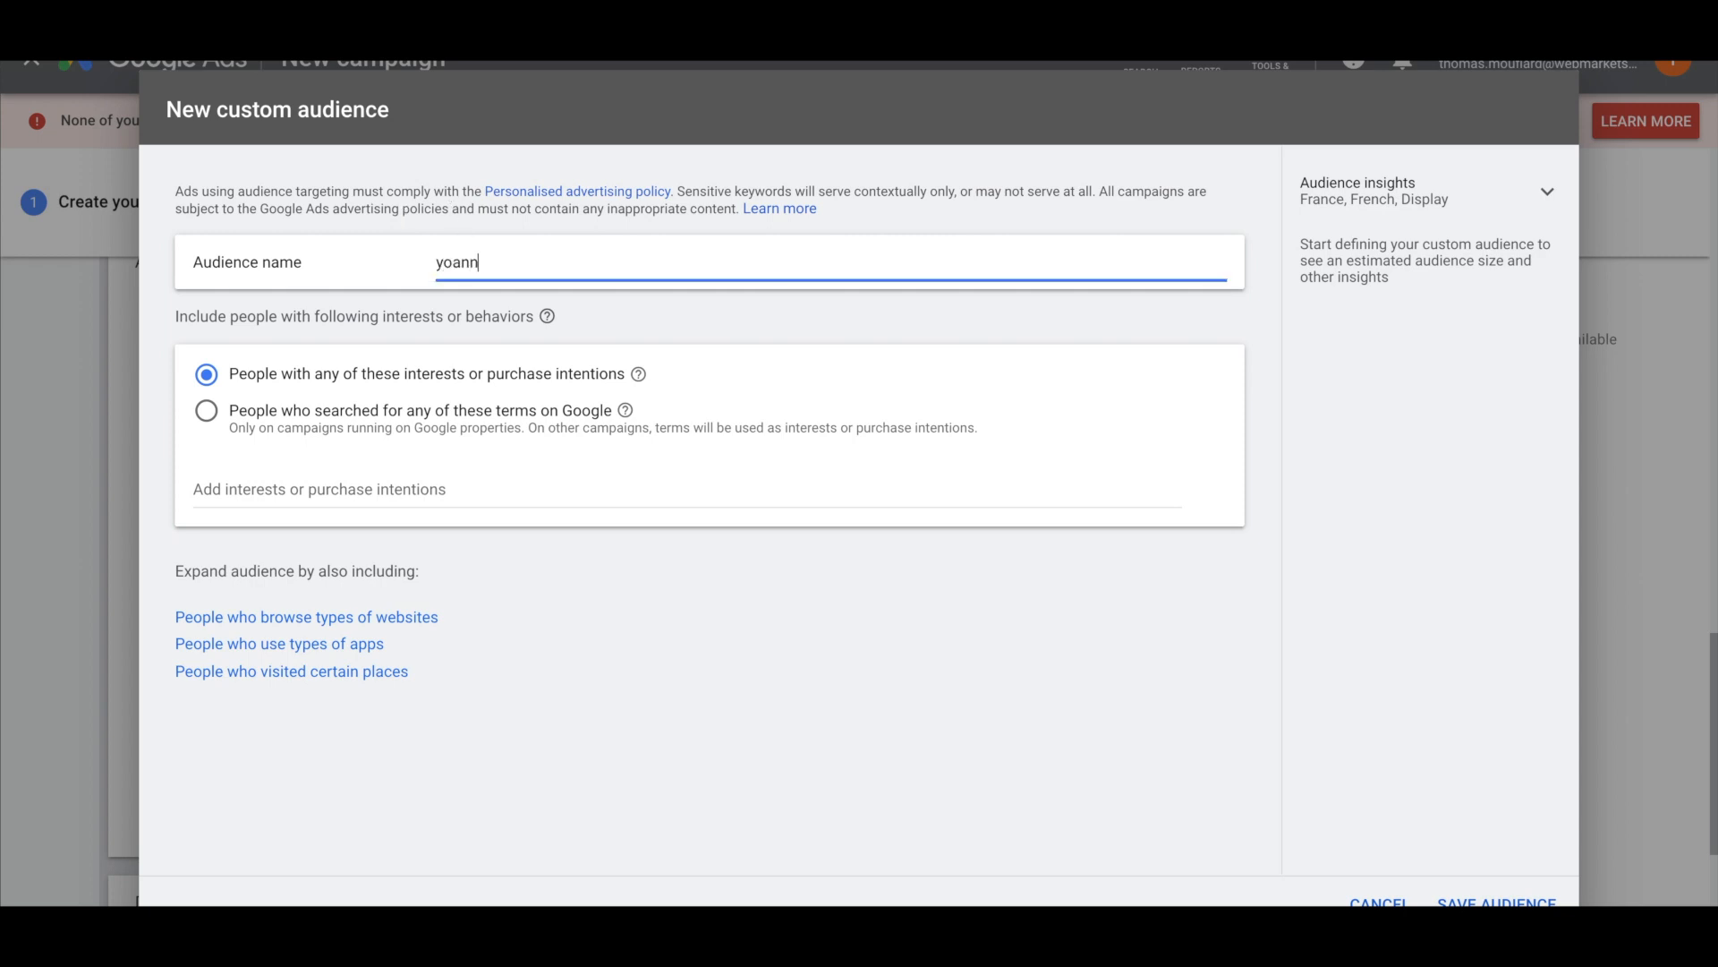
click(264, 414)
click(273, 483)
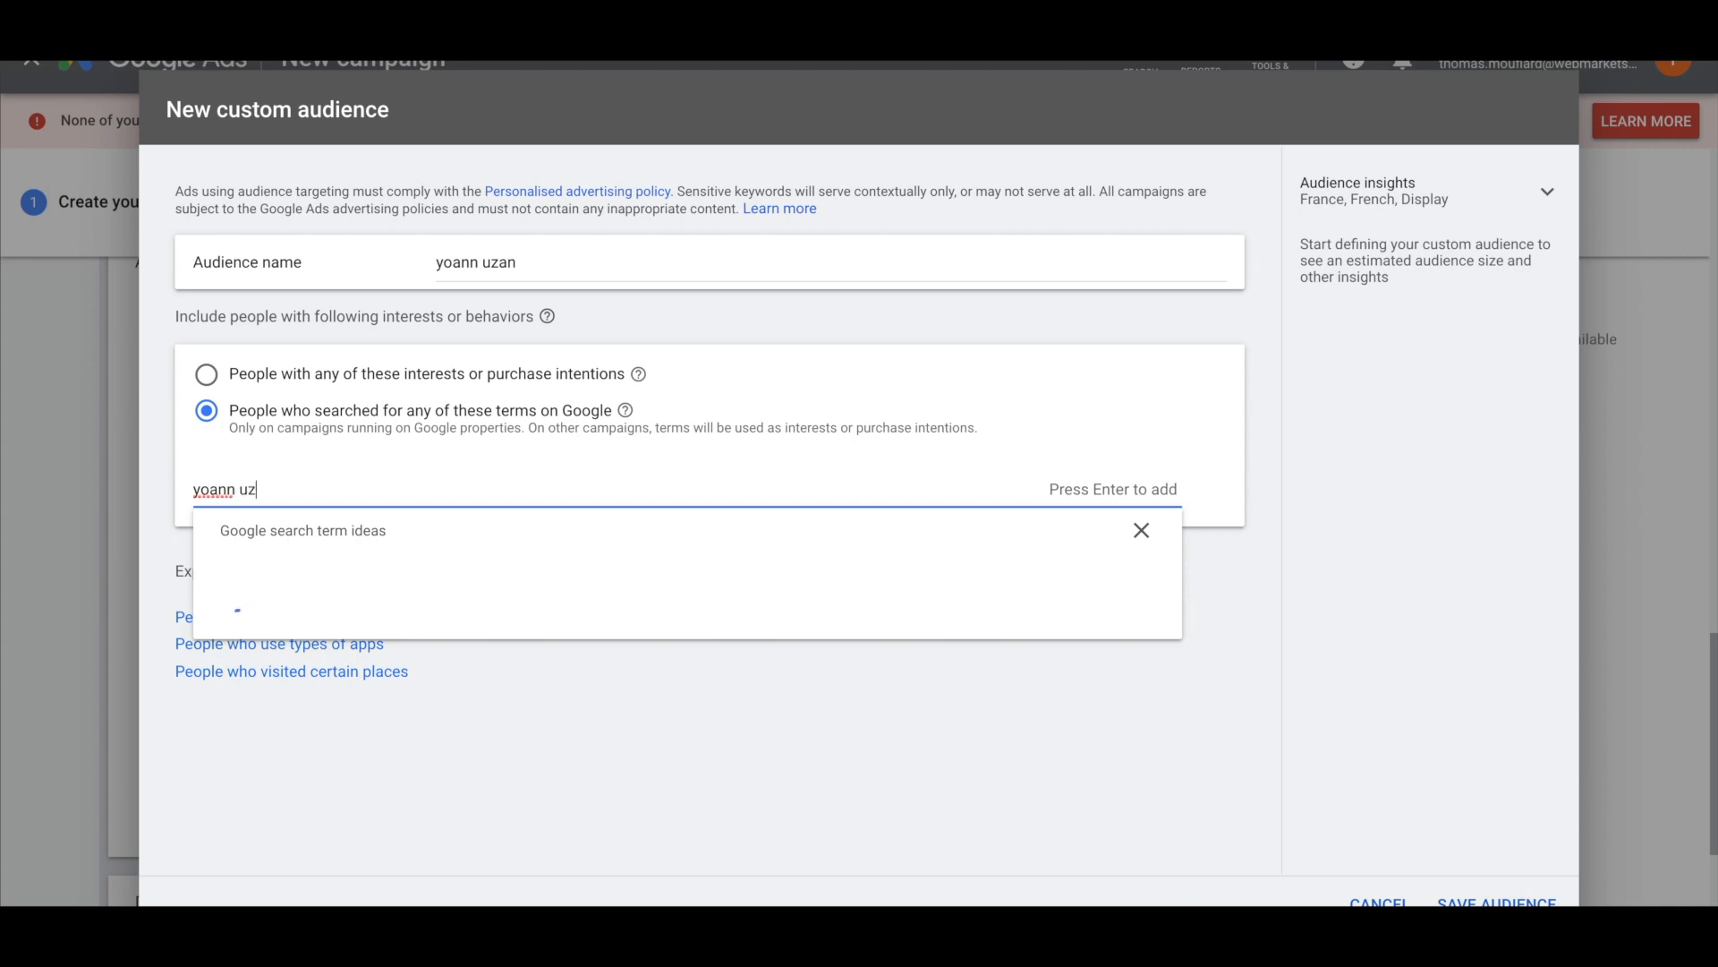
key(Return)
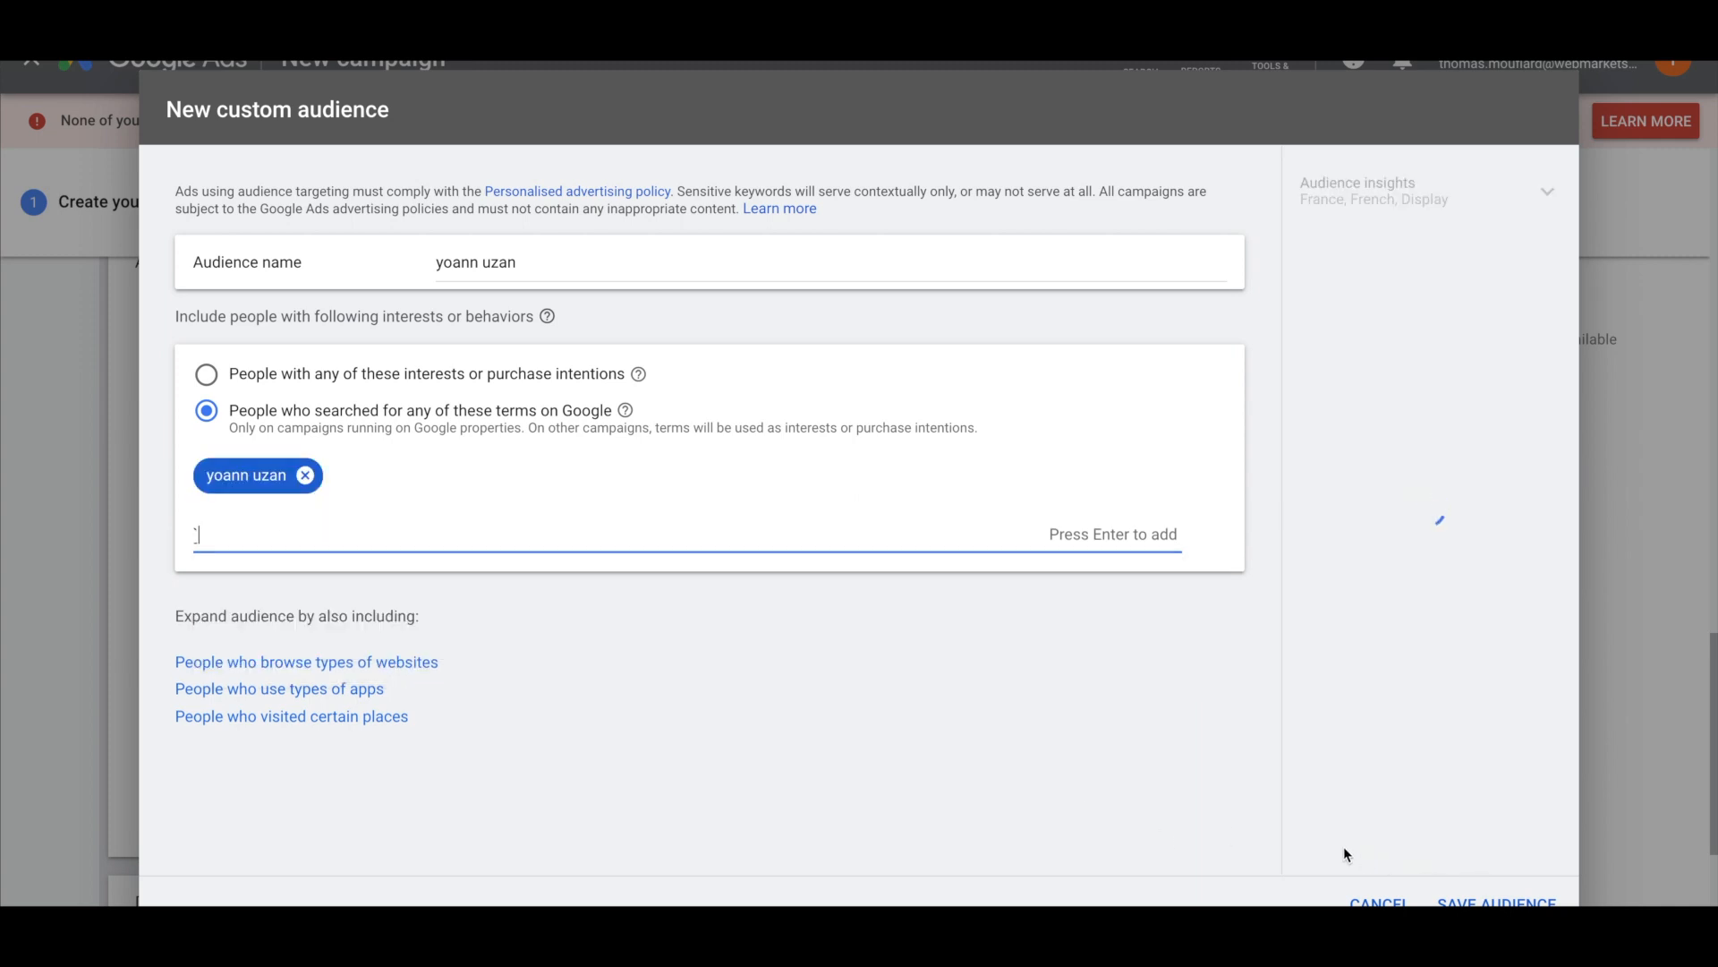
key(BackSpace)
click(1504, 902)
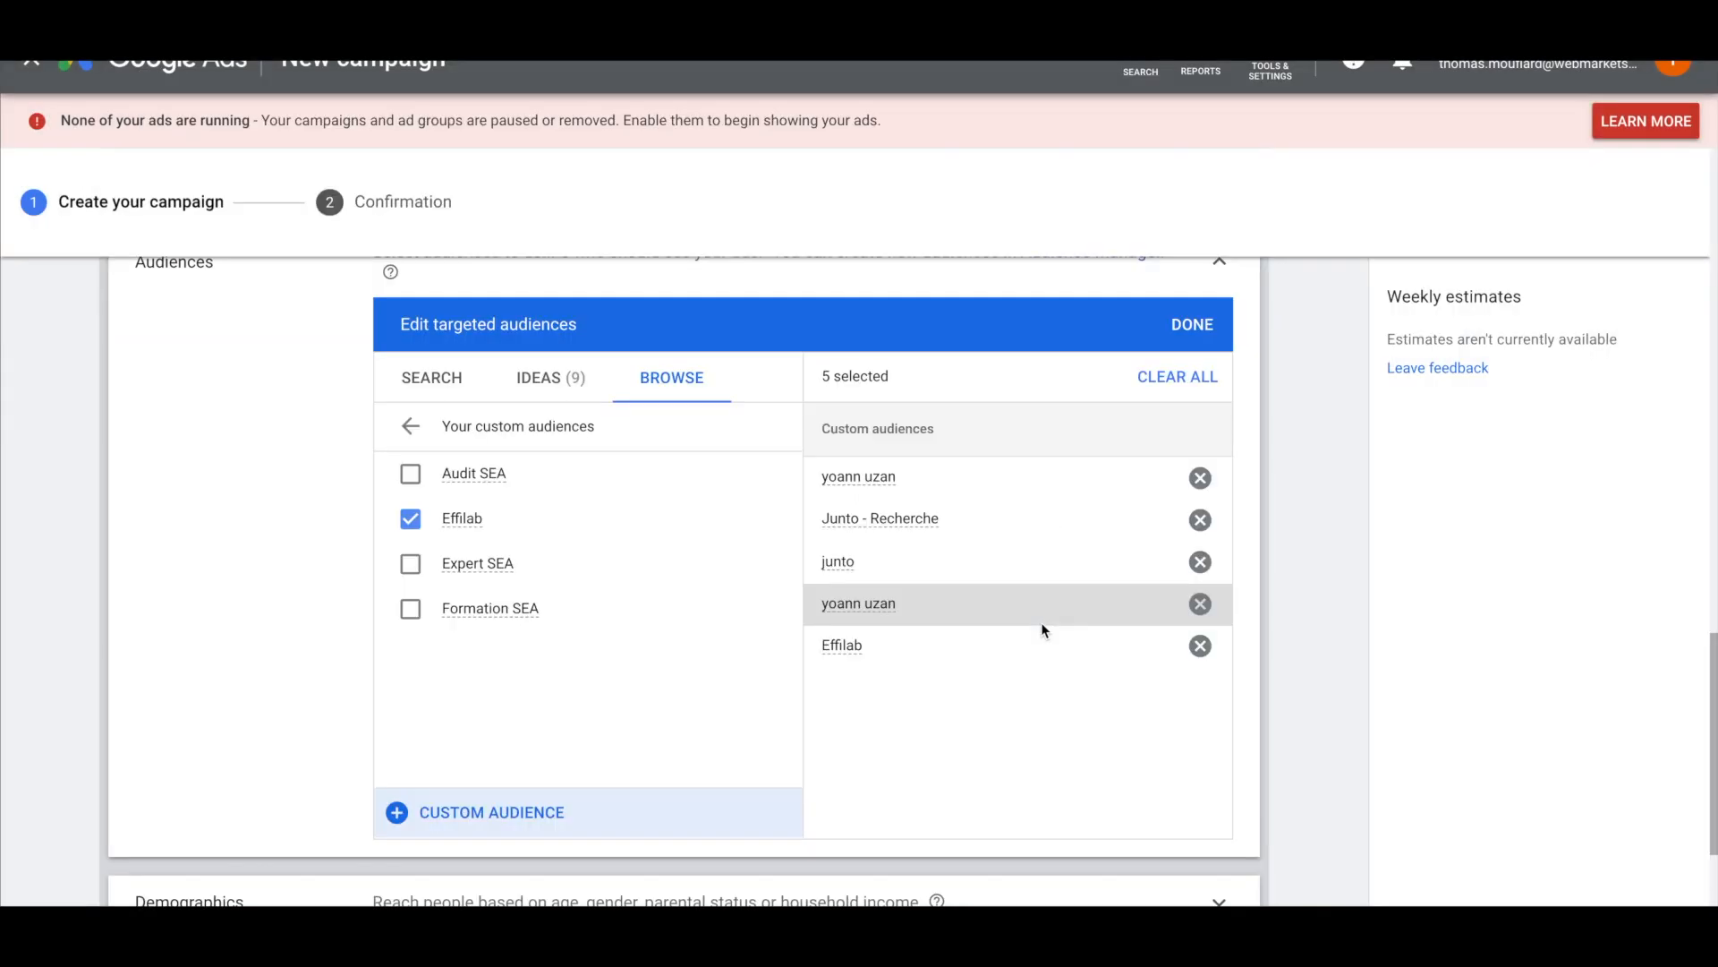
Create the custom audience 'effilab' using the search term 'effilab' for people's Google searches
click(455, 816)
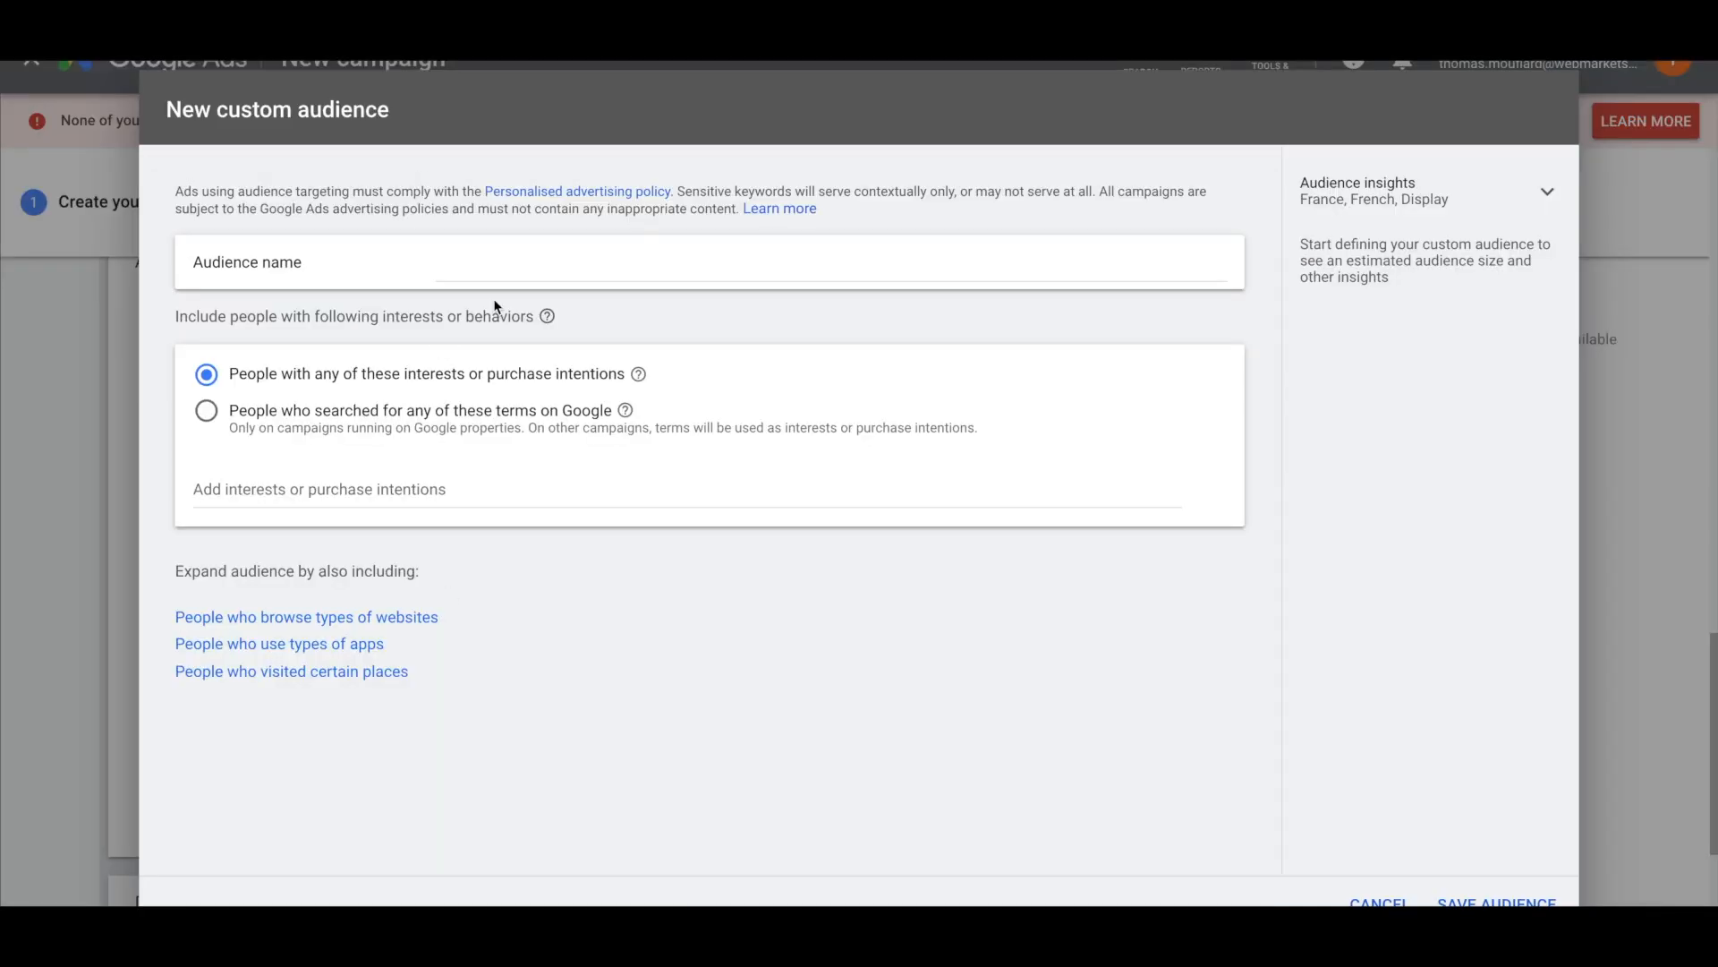
text(effilab)
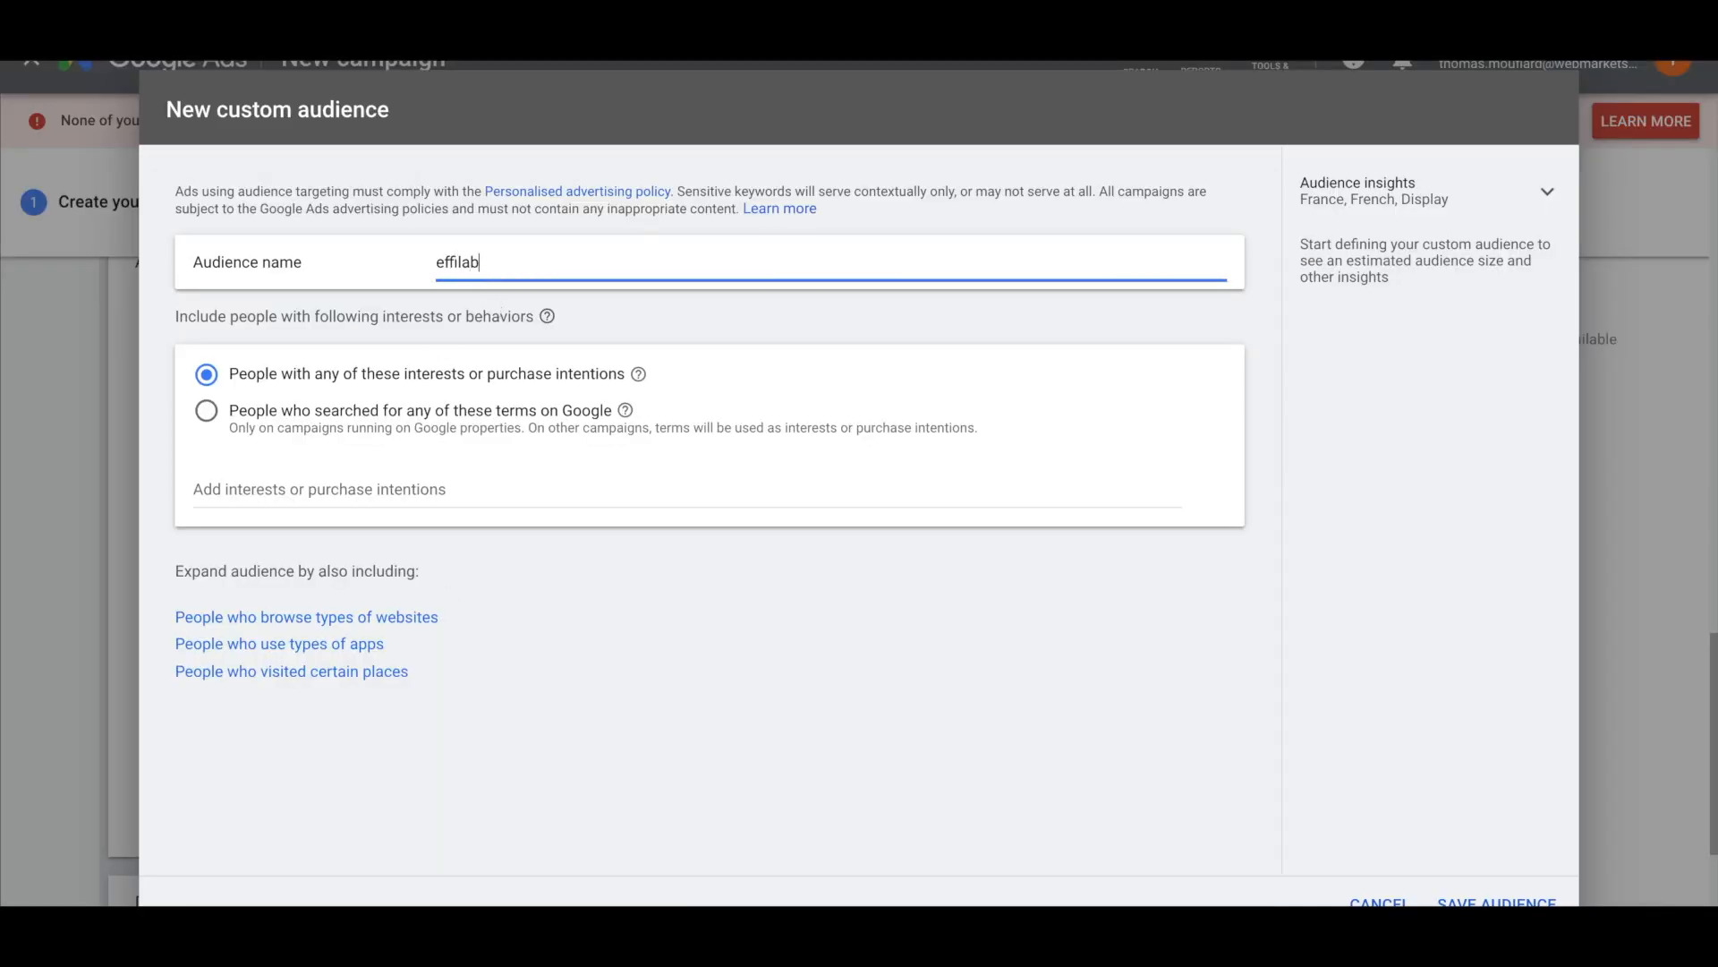
click(421, 467)
click(353, 449)
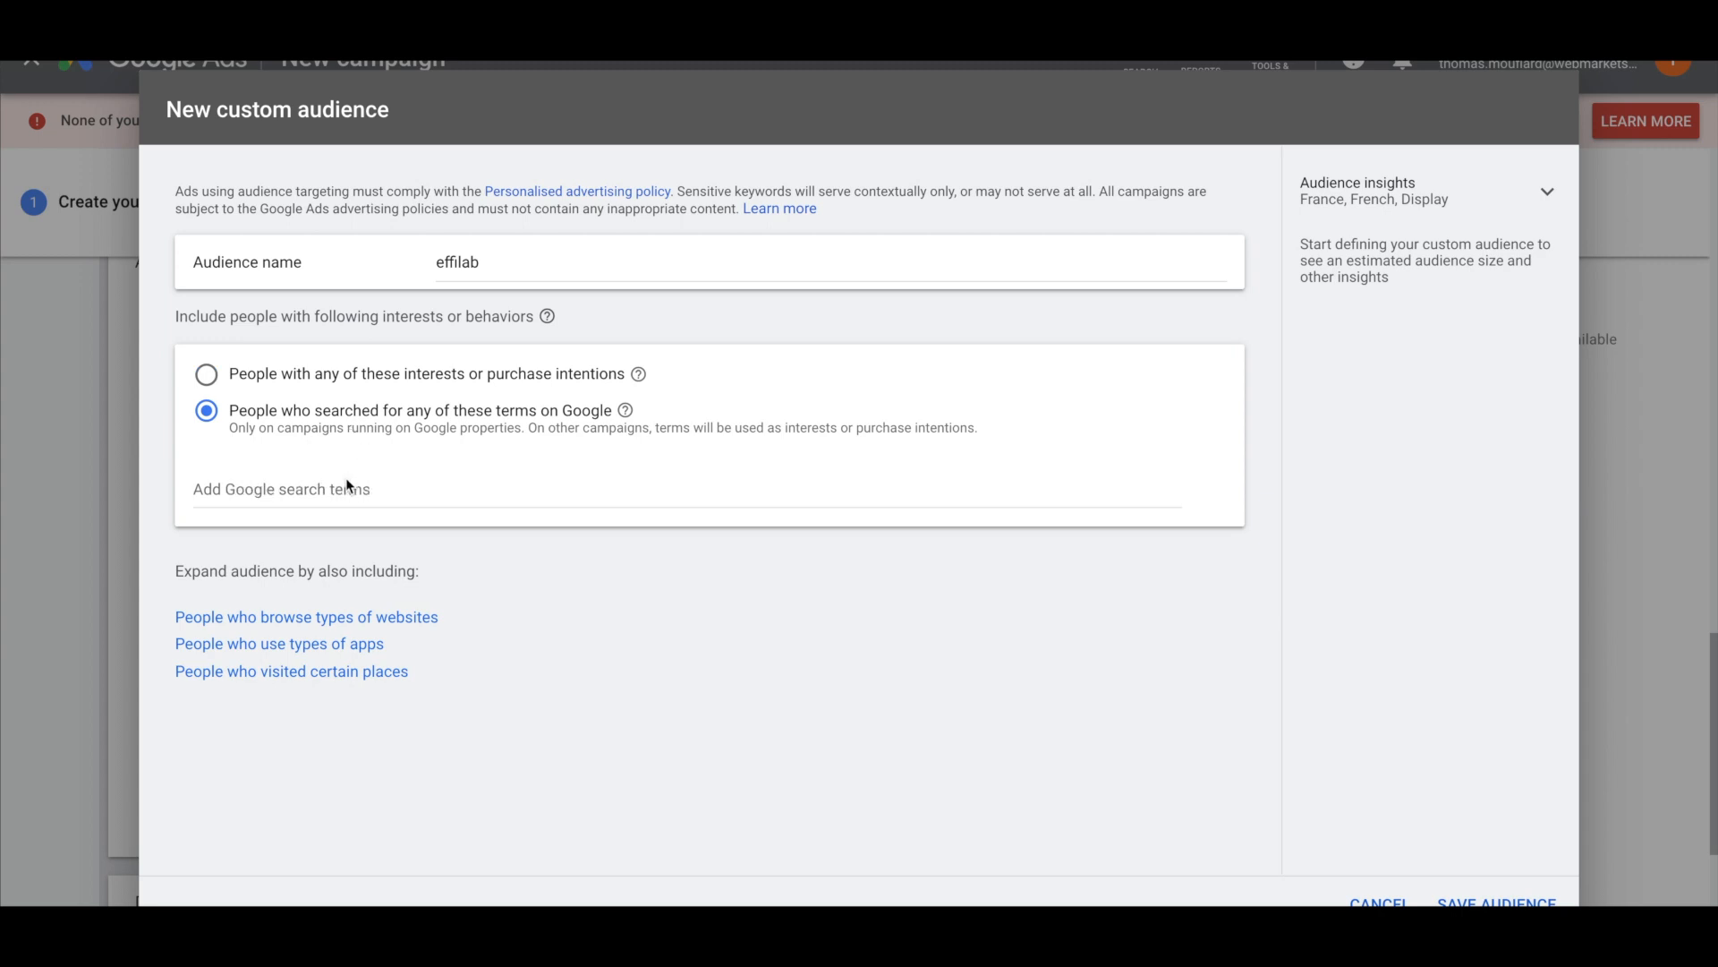
click(346, 485)
text(effila)
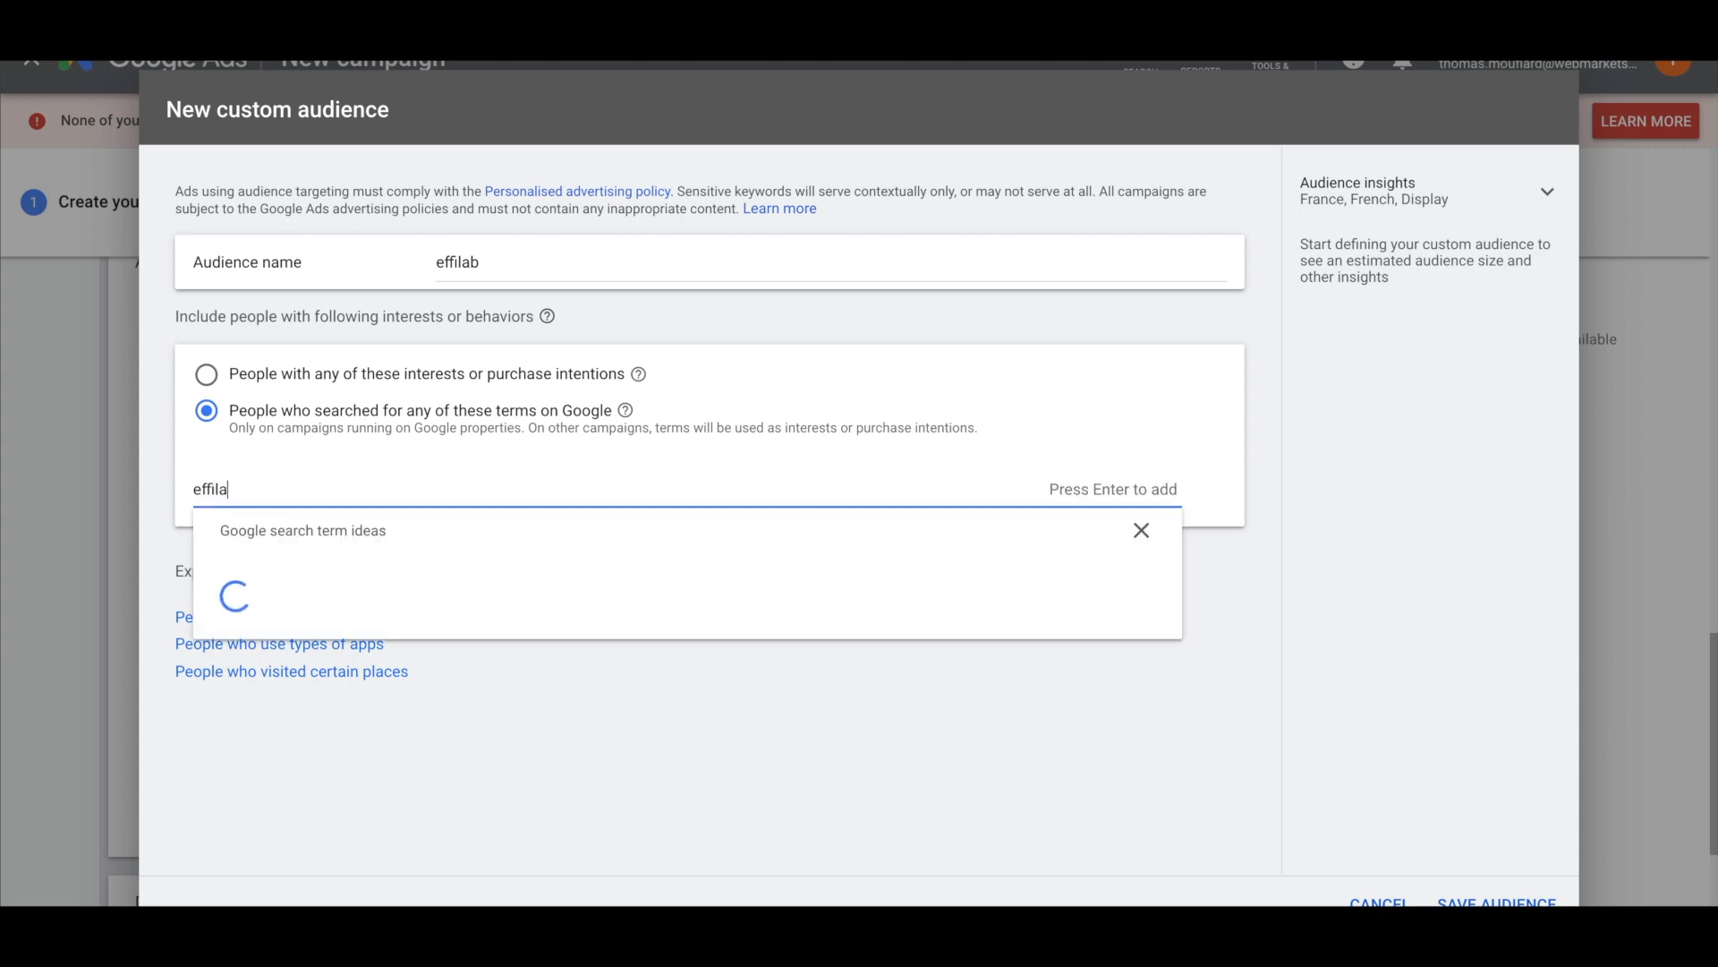
text(b)
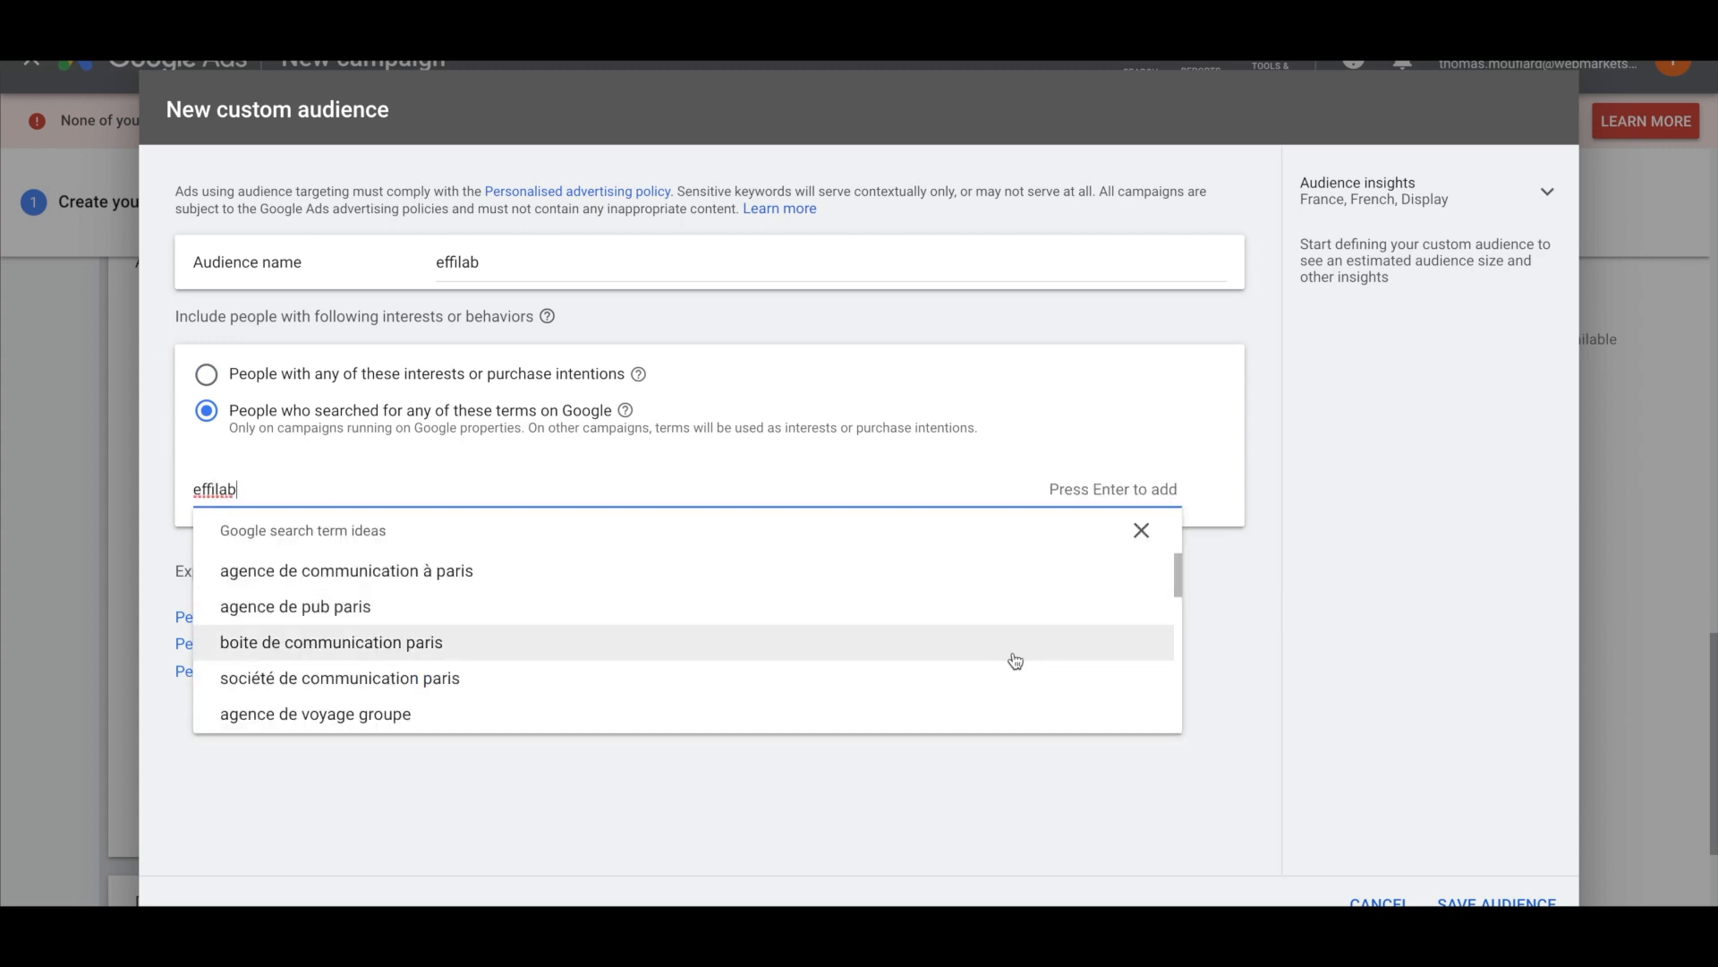
click(1289, 618)
click(514, 489)
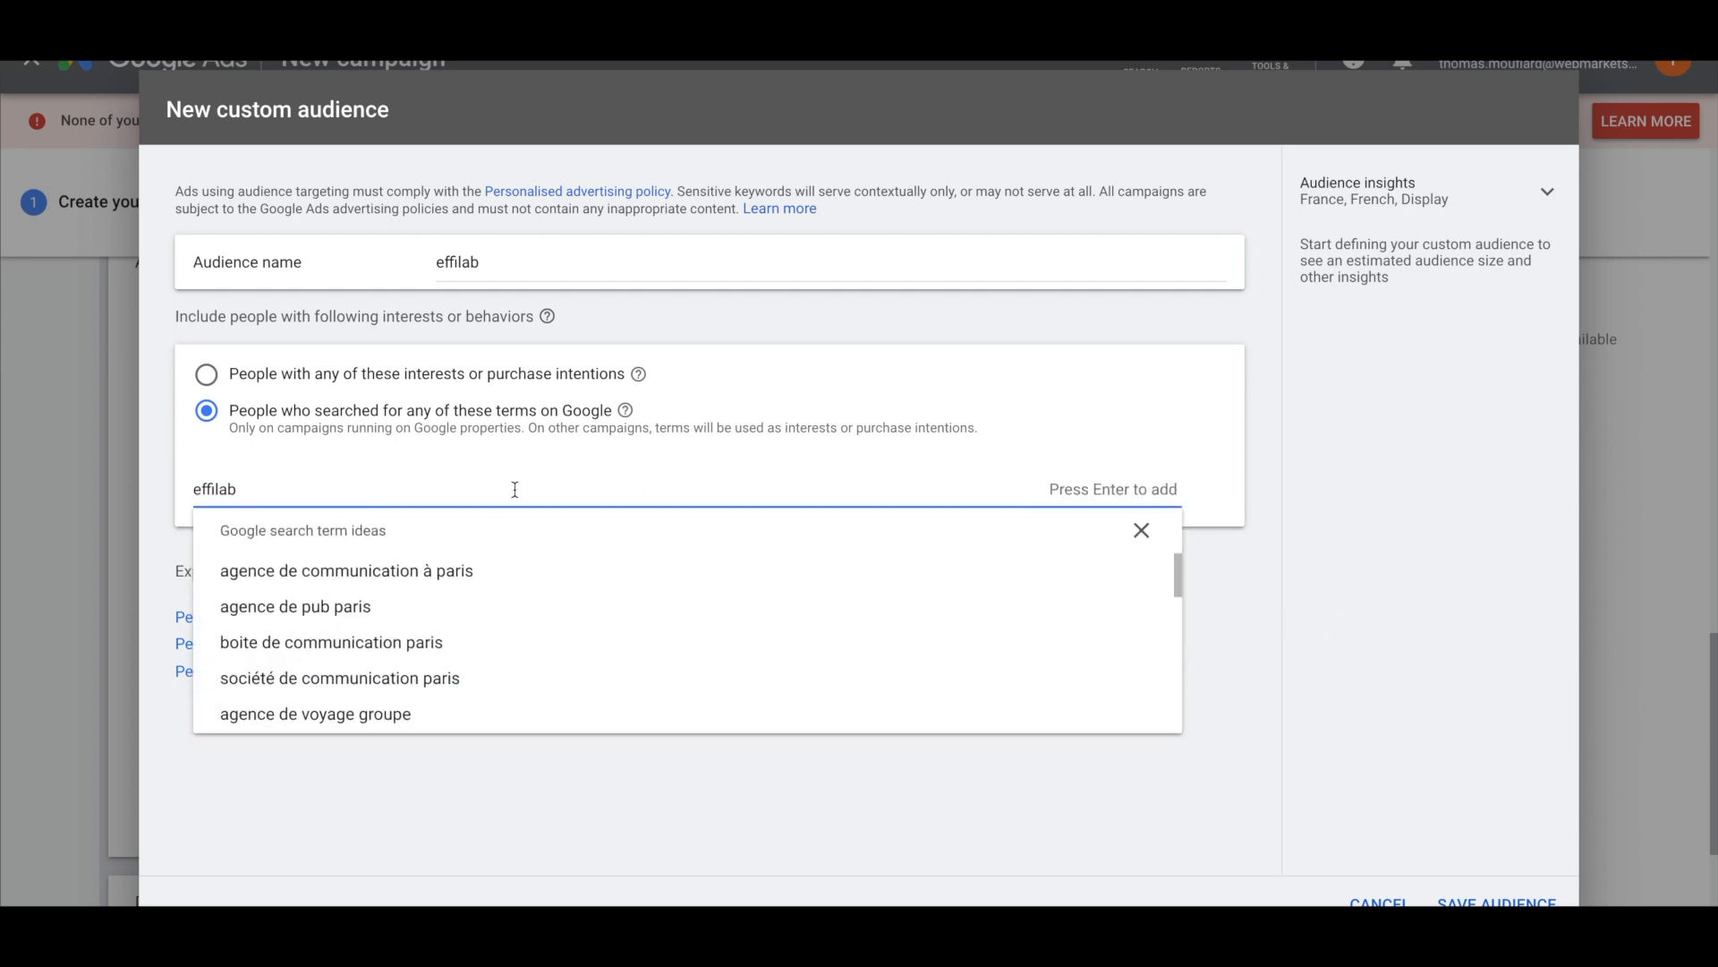
key(Return)
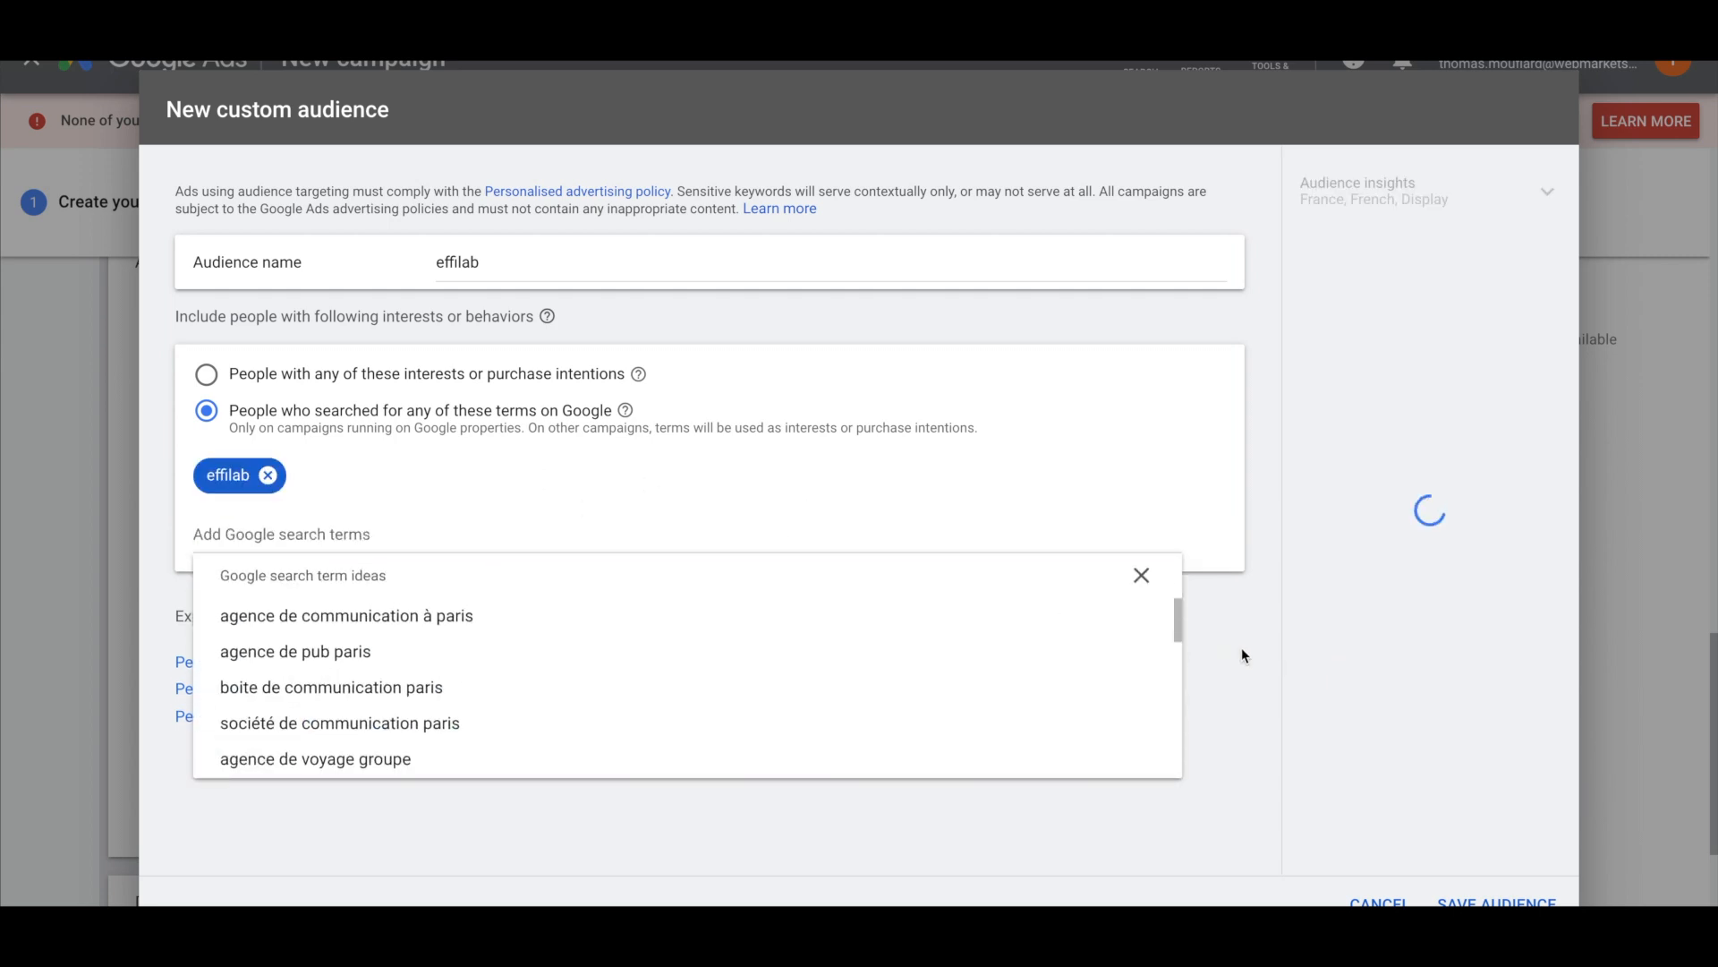
click(1242, 647)
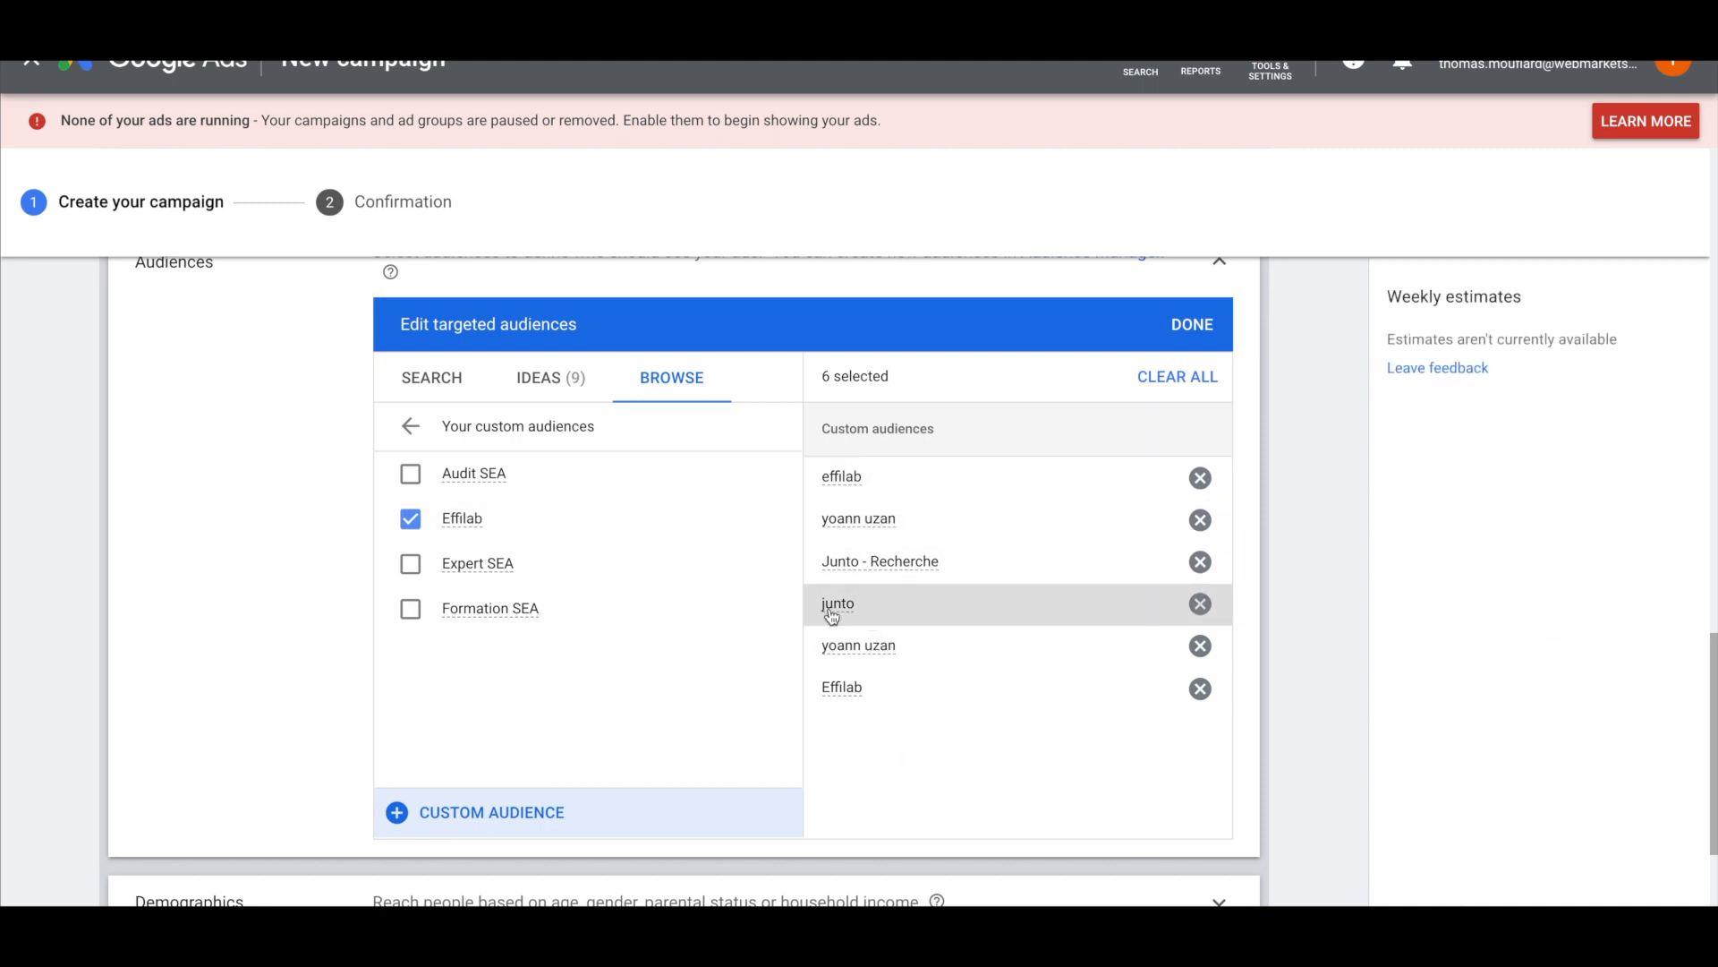
Set the audience targeting to 'No automated targeting'
scroll(214, 560, down, 1)
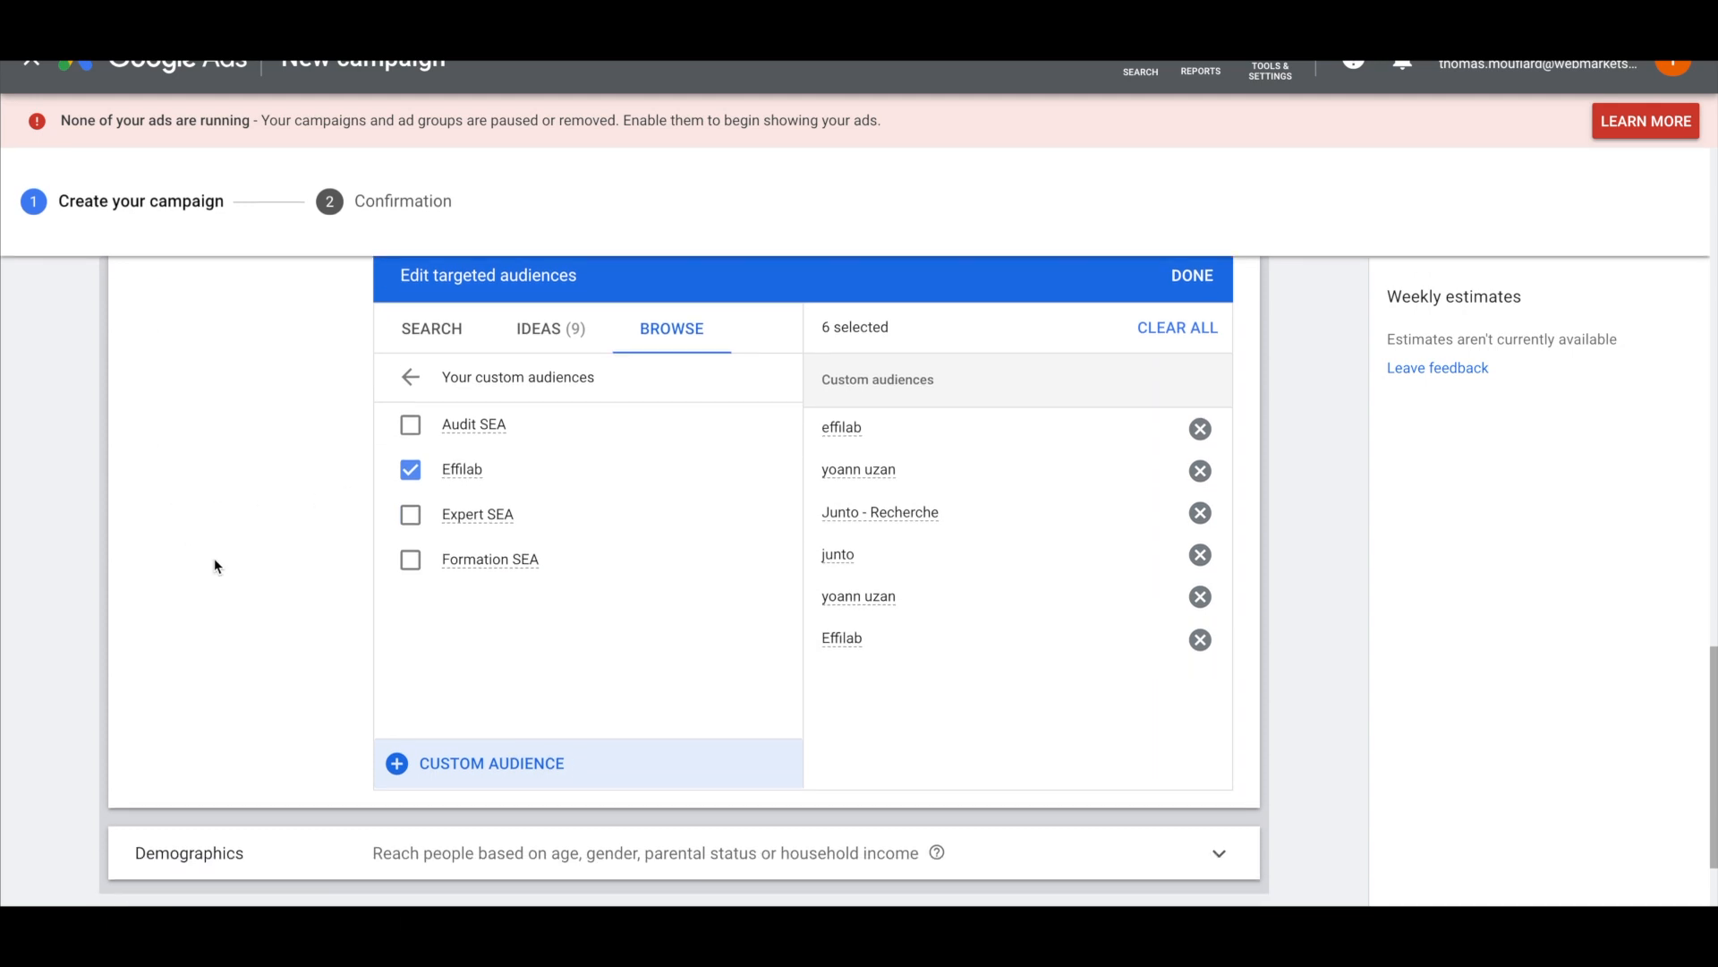
scroll(305, 671, down, 3)
click(298, 771)
scroll(297, 770, down, 5)
click(382, 571)
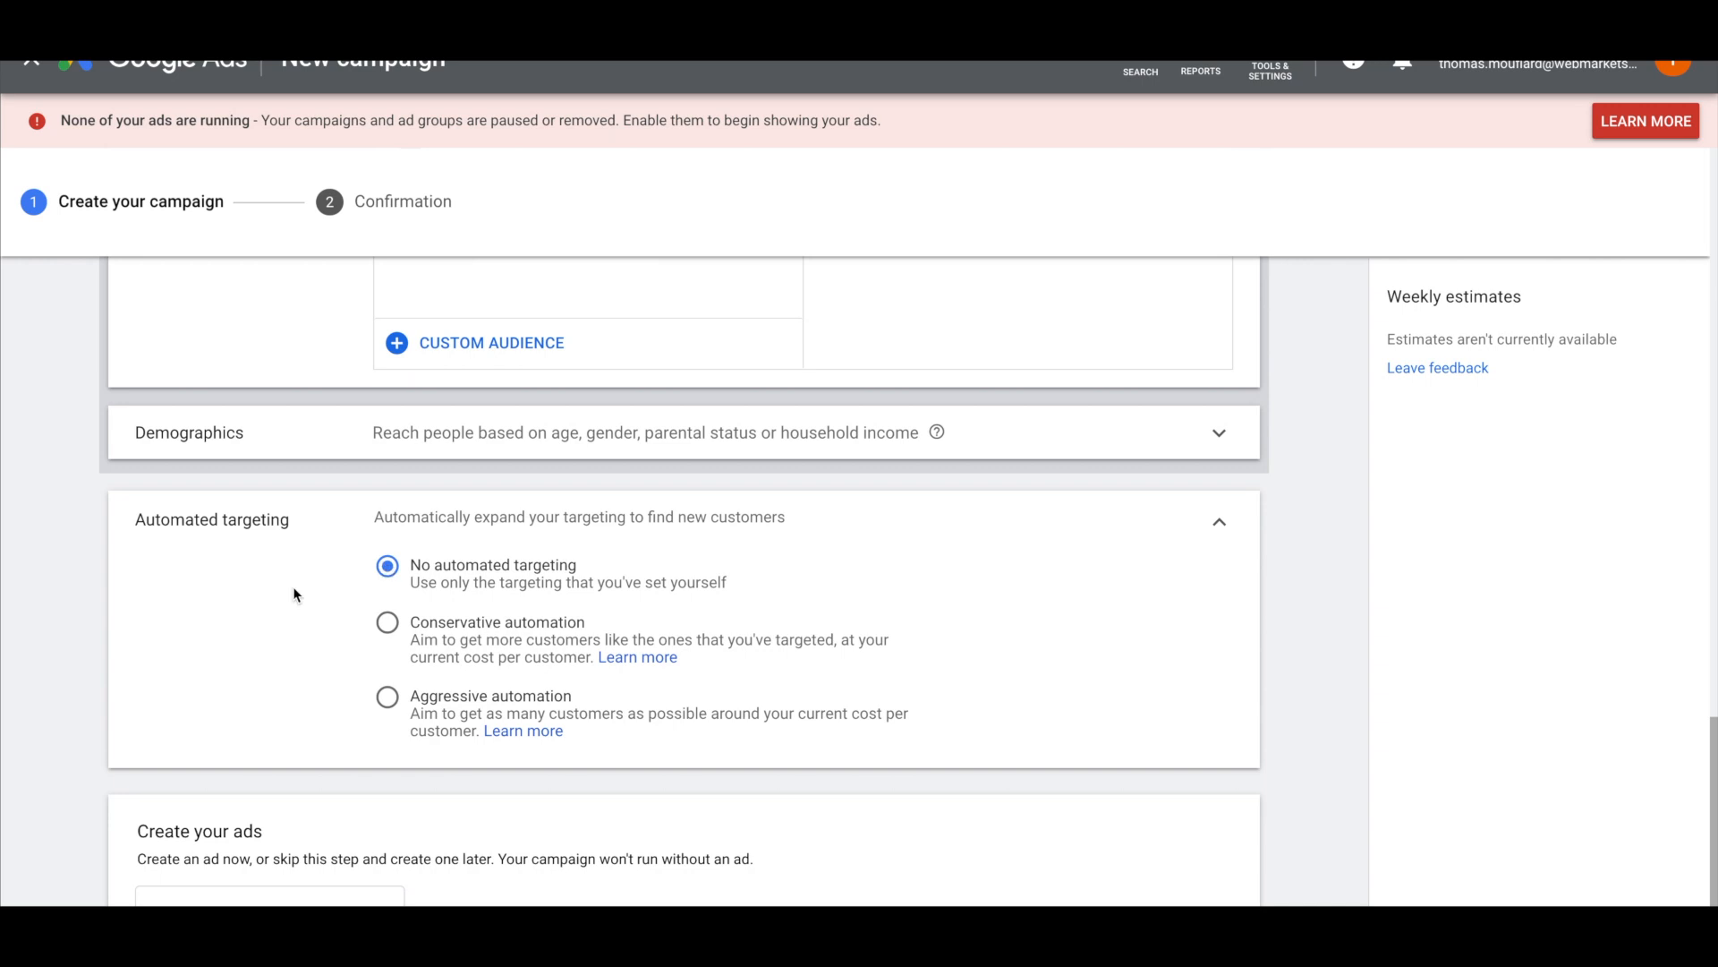
Start a new Gmail ad for the campaign
scroll(393, 573, up, 2)
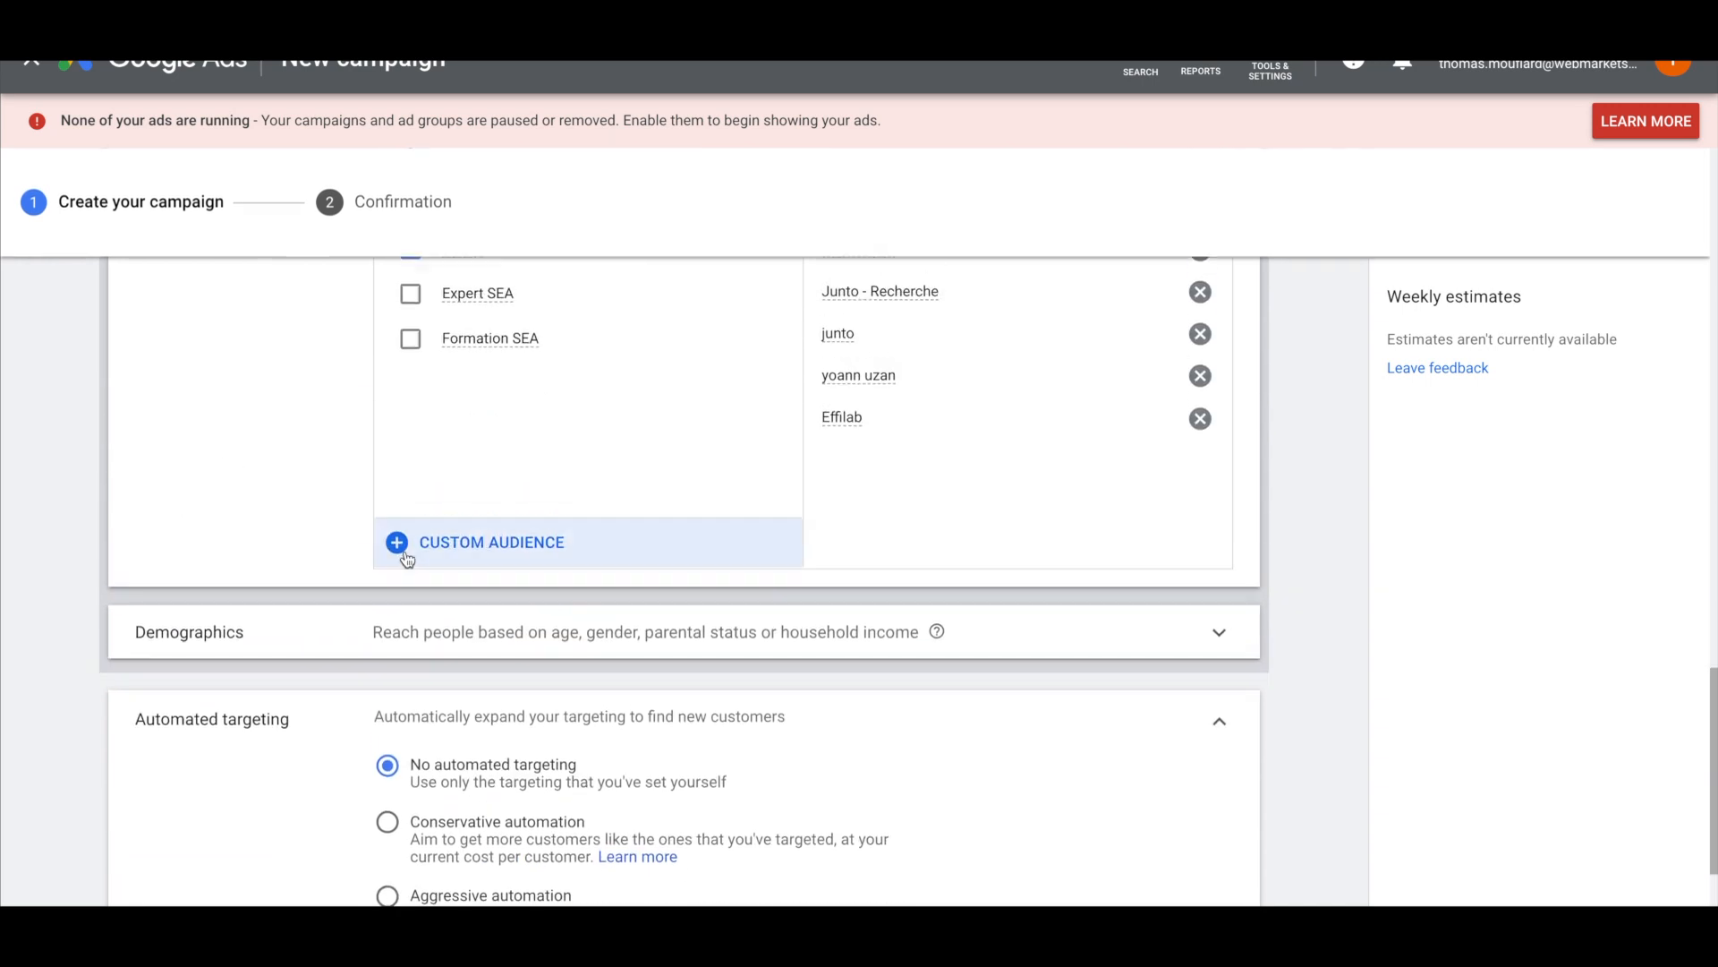
scroll(842, 443, down, 2)
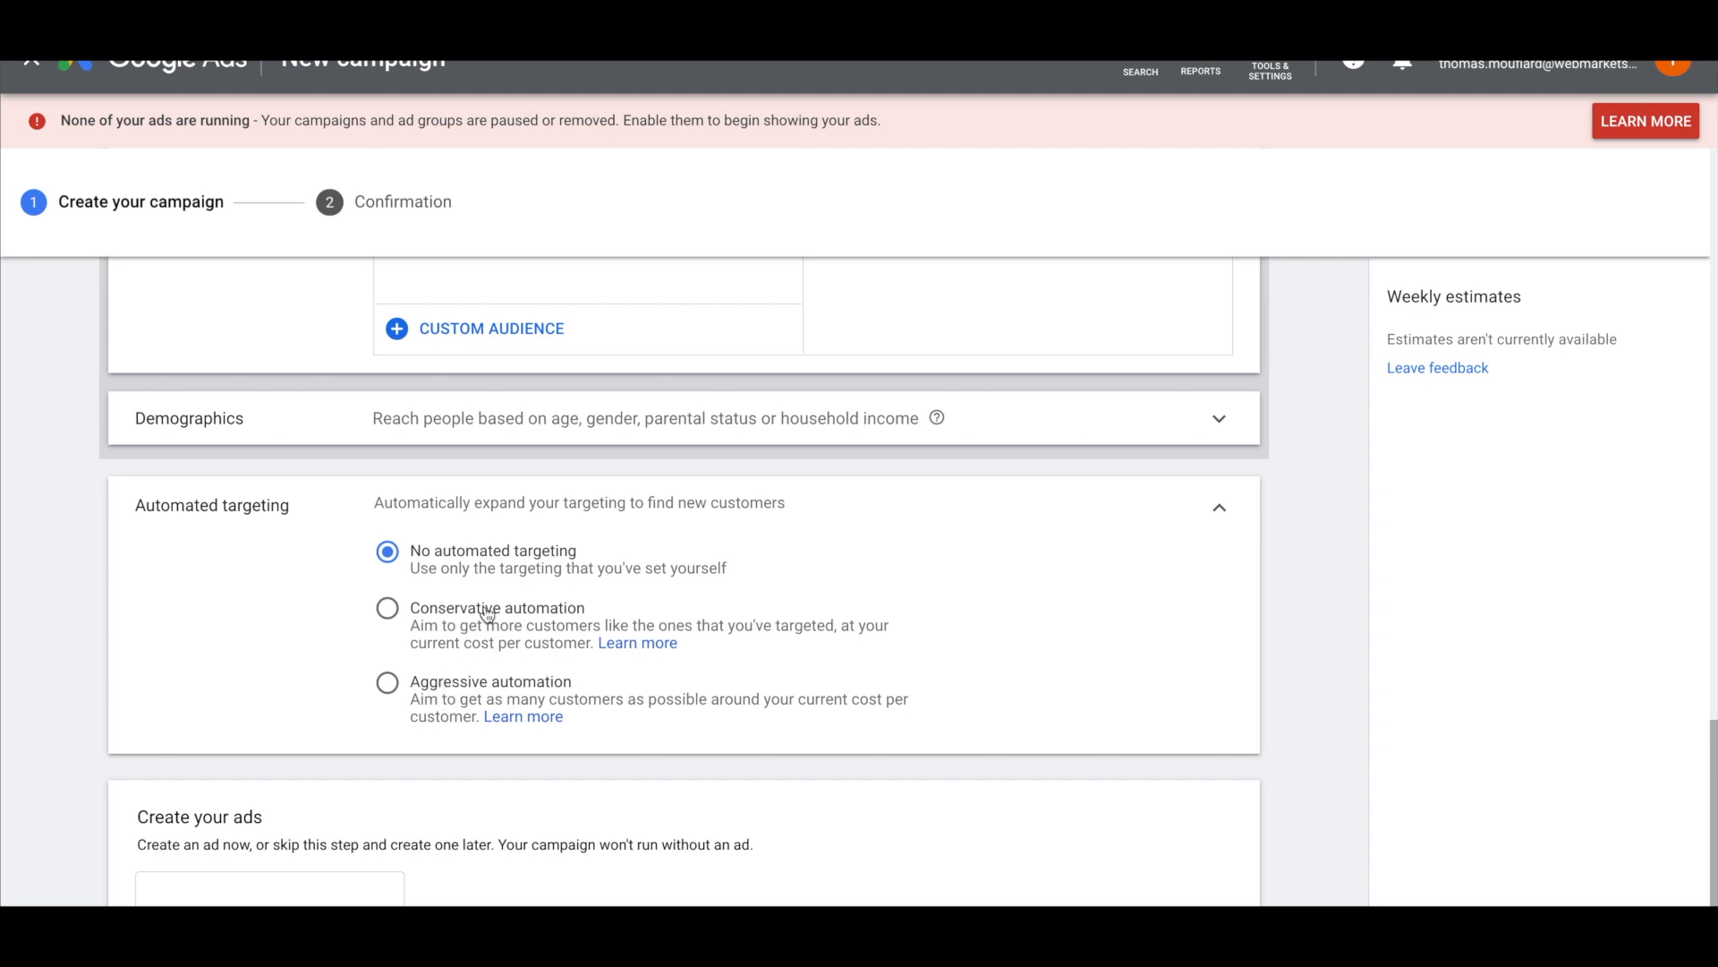
scroll(187, 587, down, 1)
scroll(299, 510, up, 2)
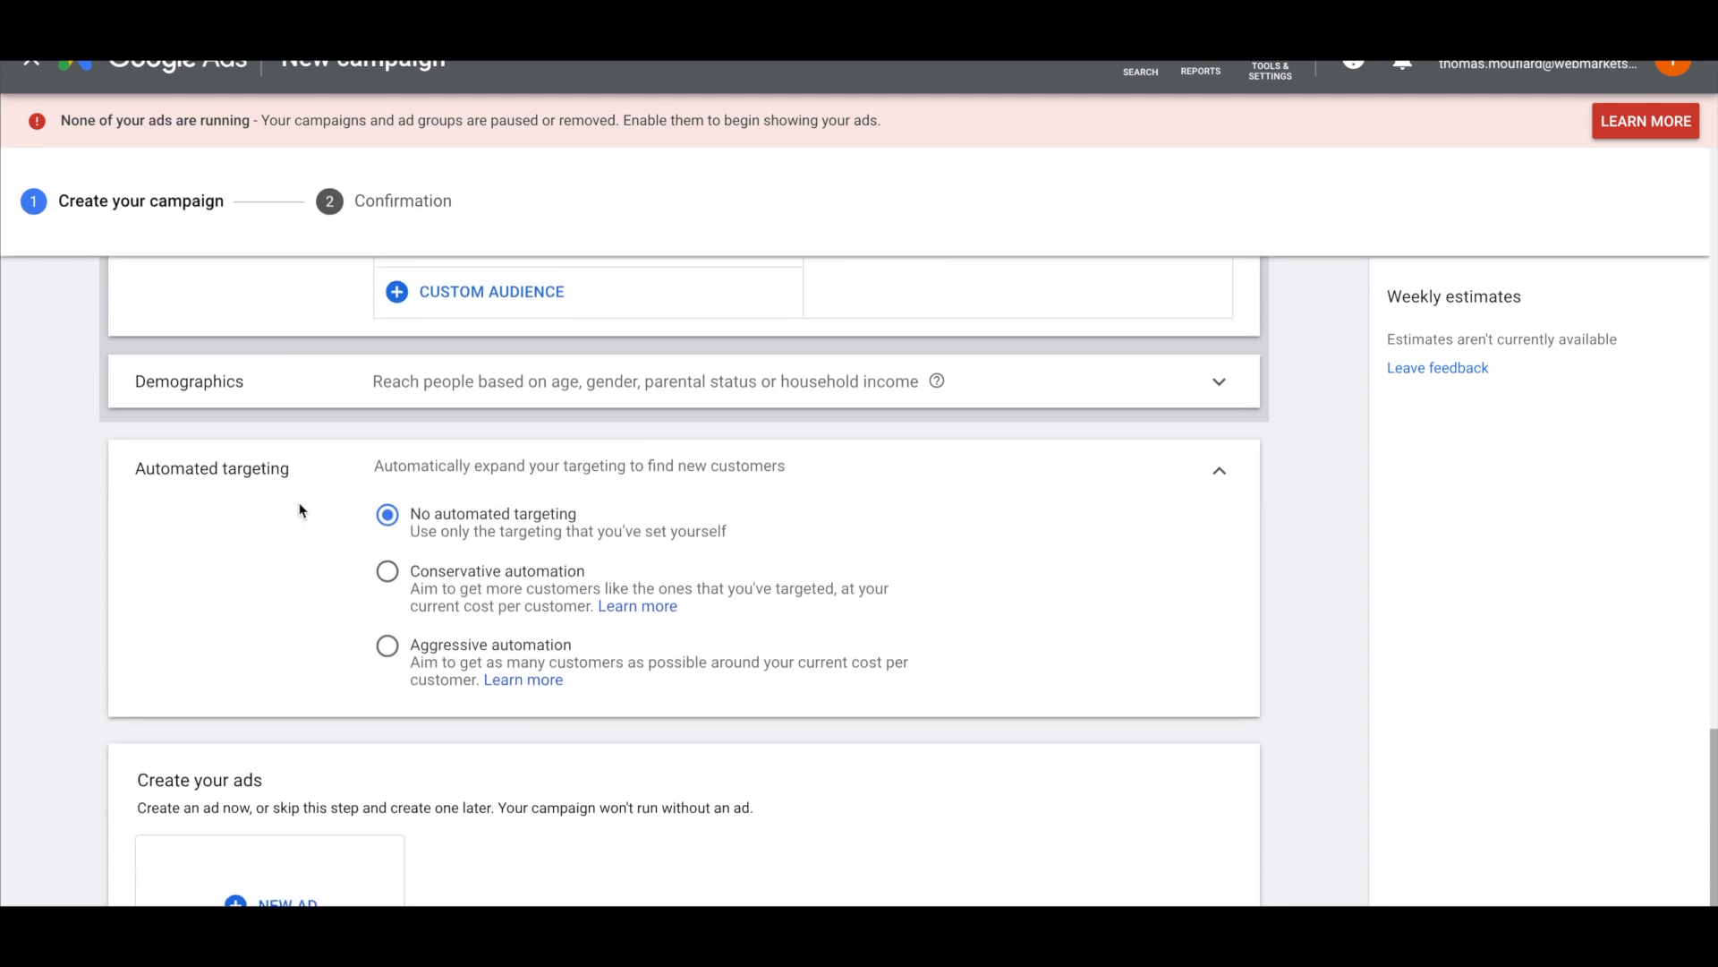
scroll(298, 510, down, 3)
scroll(204, 548, down, 1)
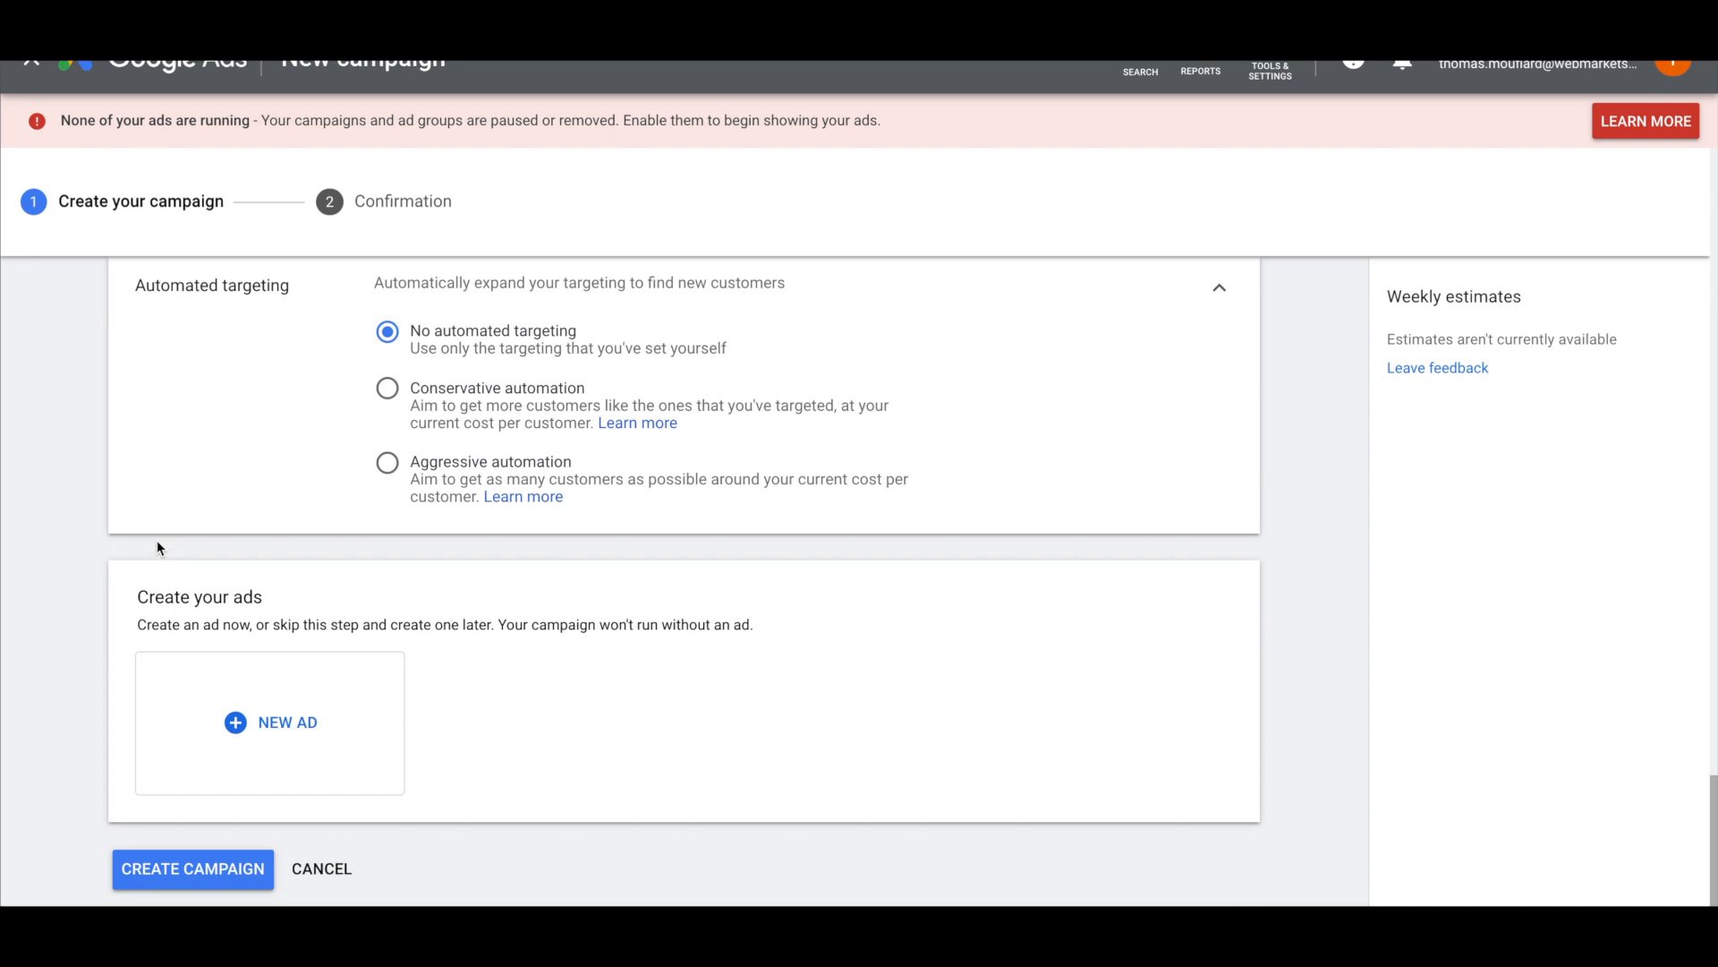
click(259, 719)
click(229, 683)
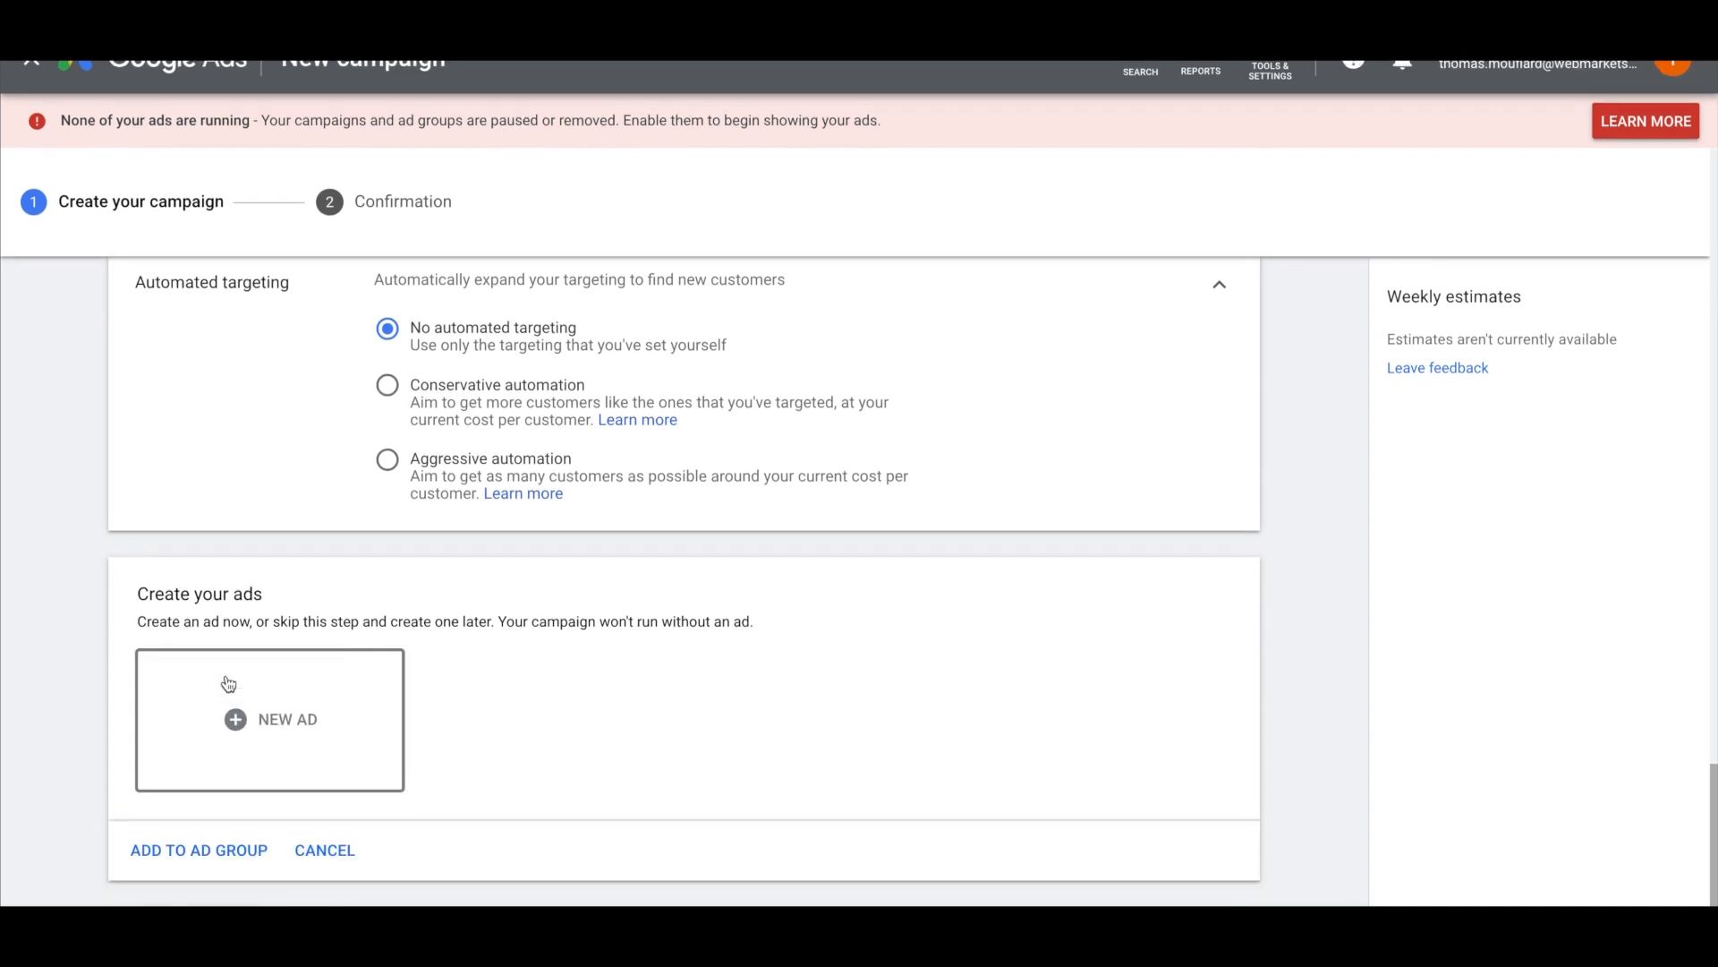
scroll(391, 722, down, 4)
Enter business name 'Webmarketschool' and paste the headline 'Trouvez plus de clients'
click(299, 596)
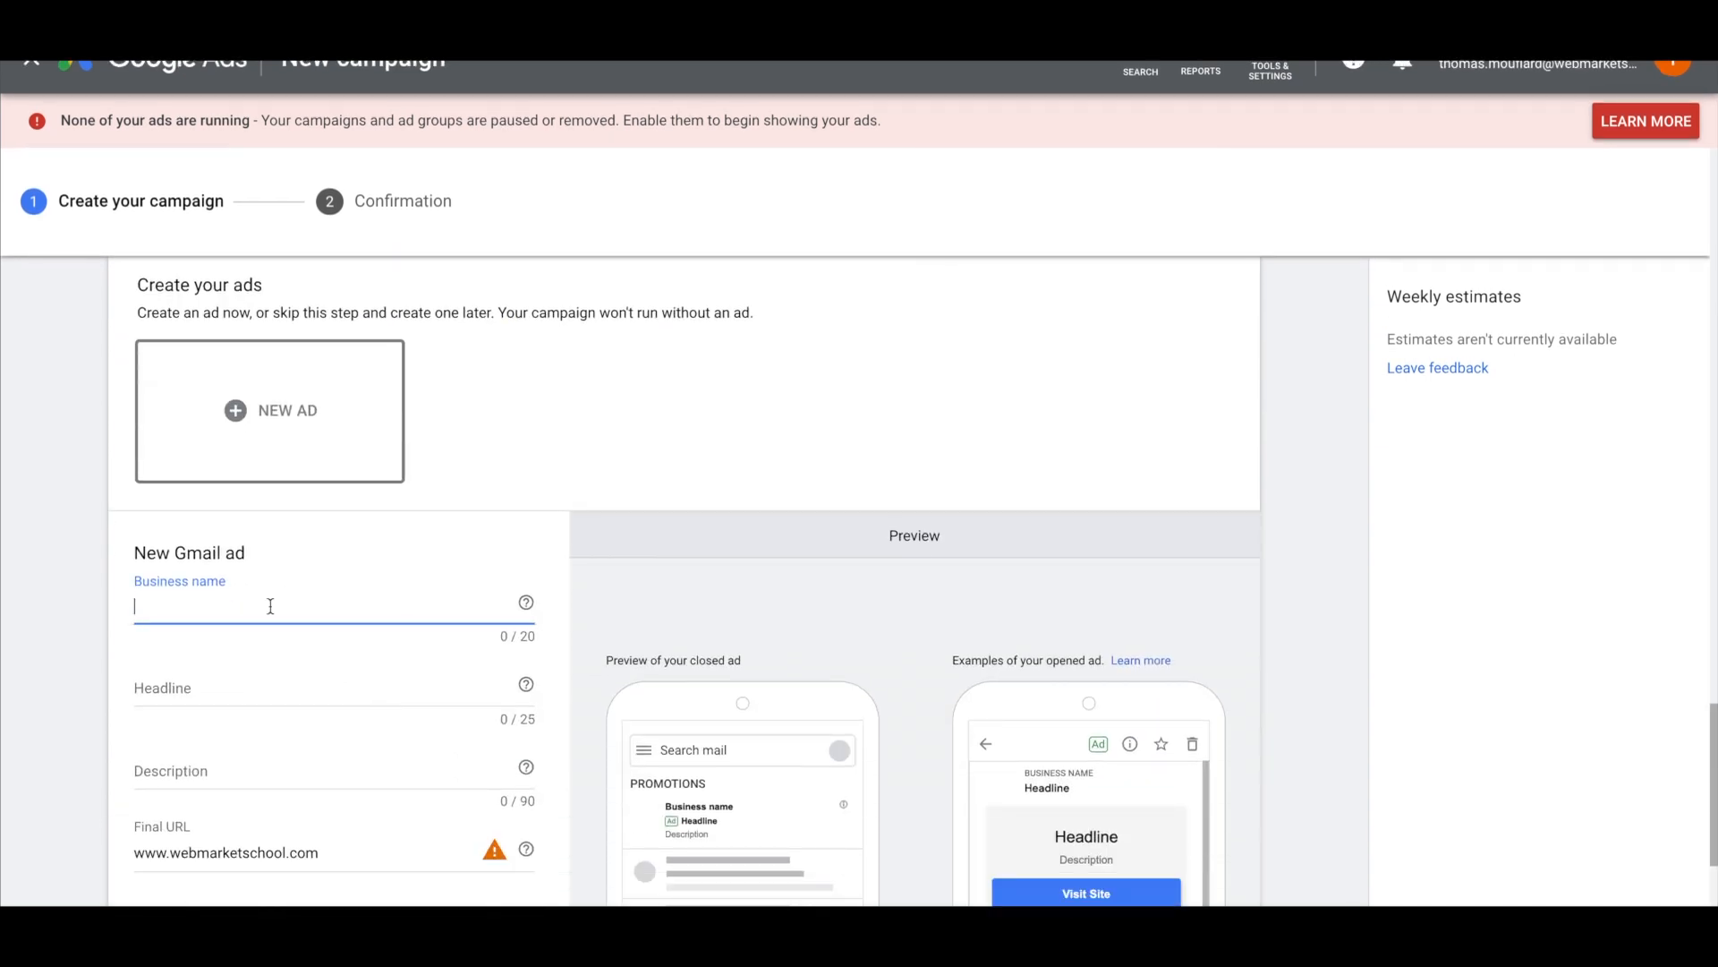
text(Webmarketschool)
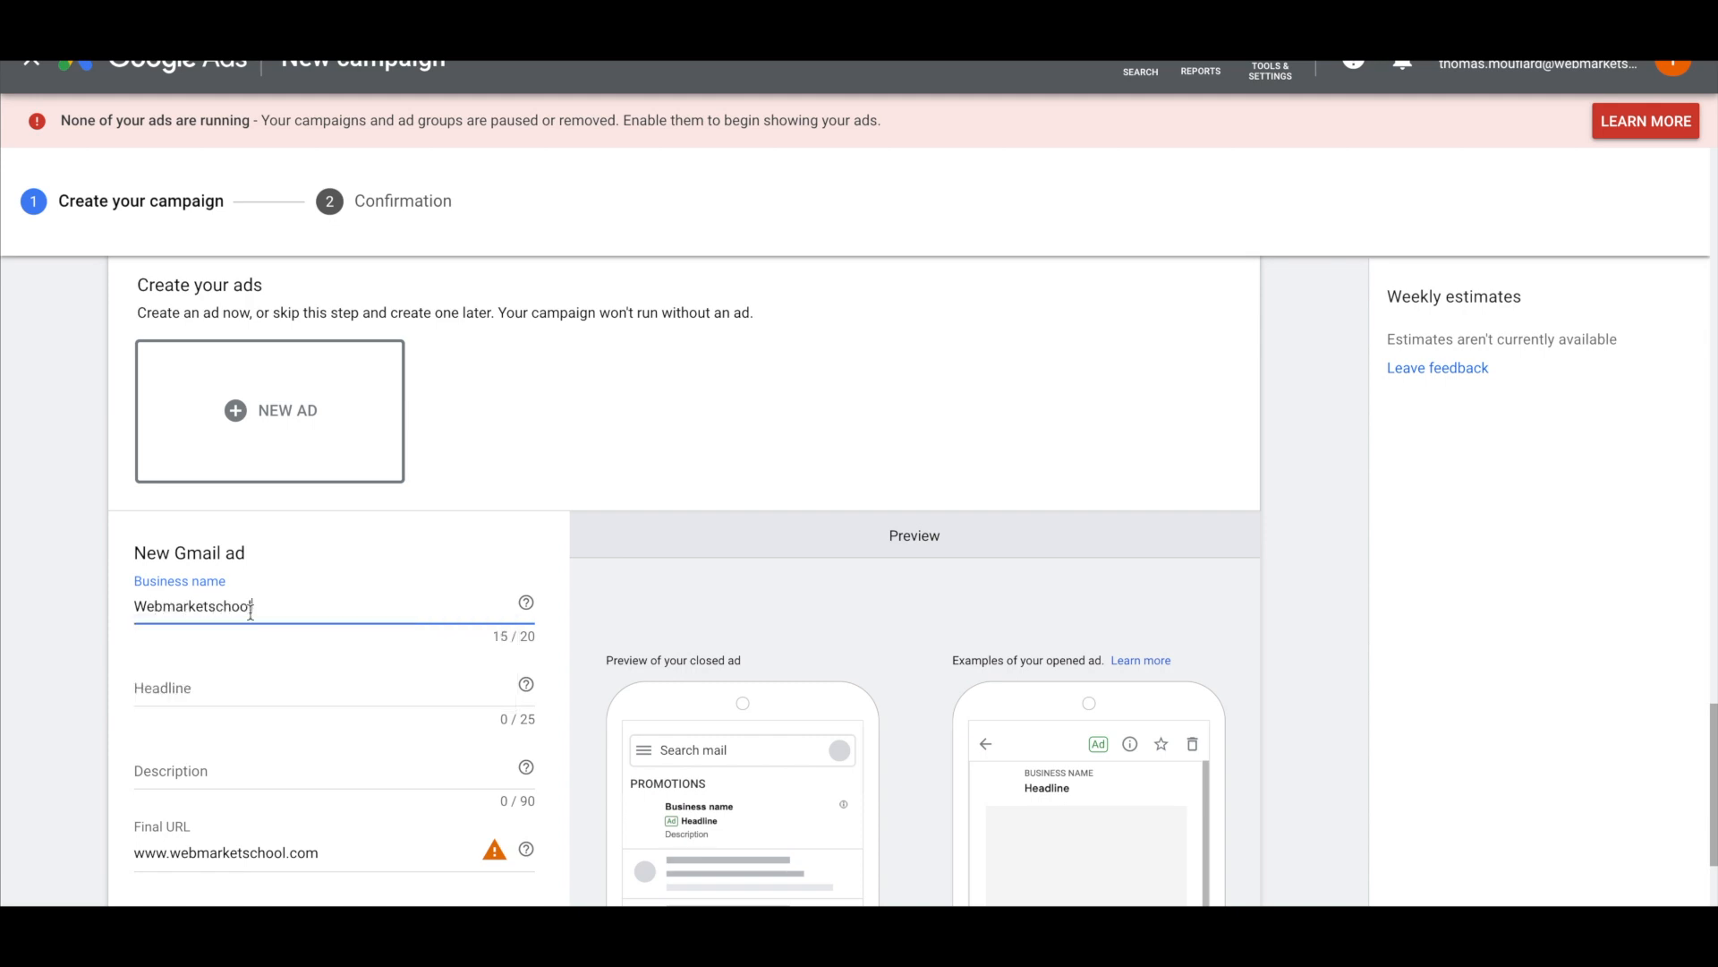
click(197, 687)
scroll(192, 689, down, 1)
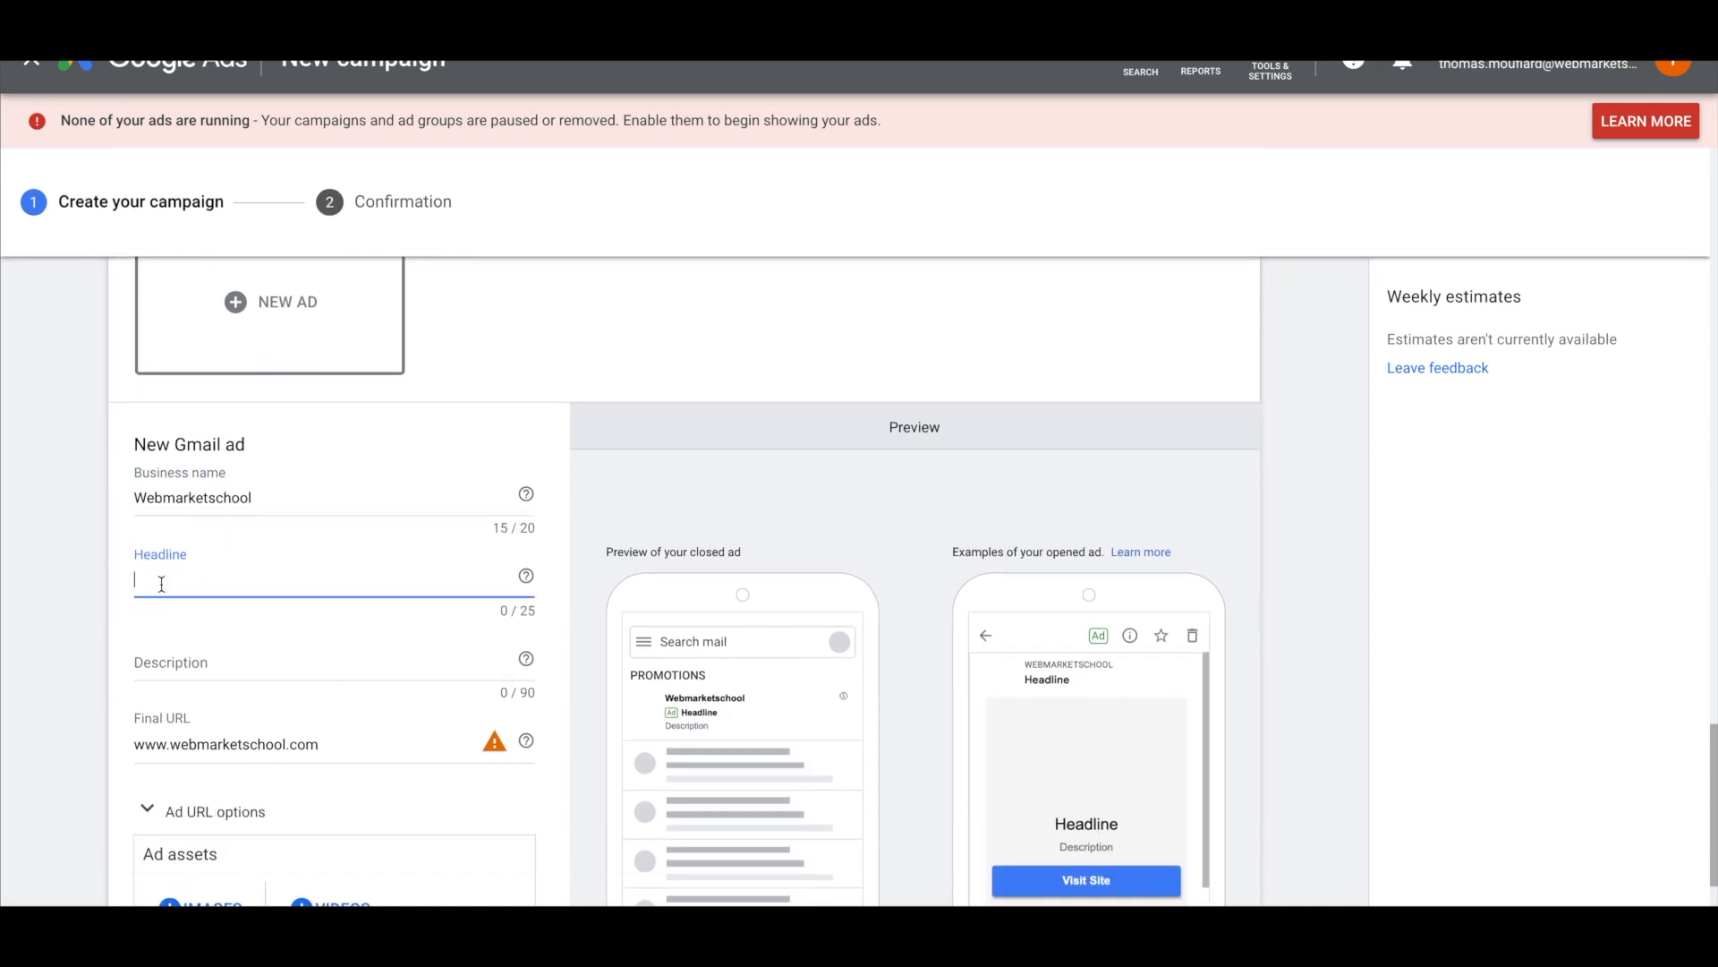
scroll(166, 573, down, 1)
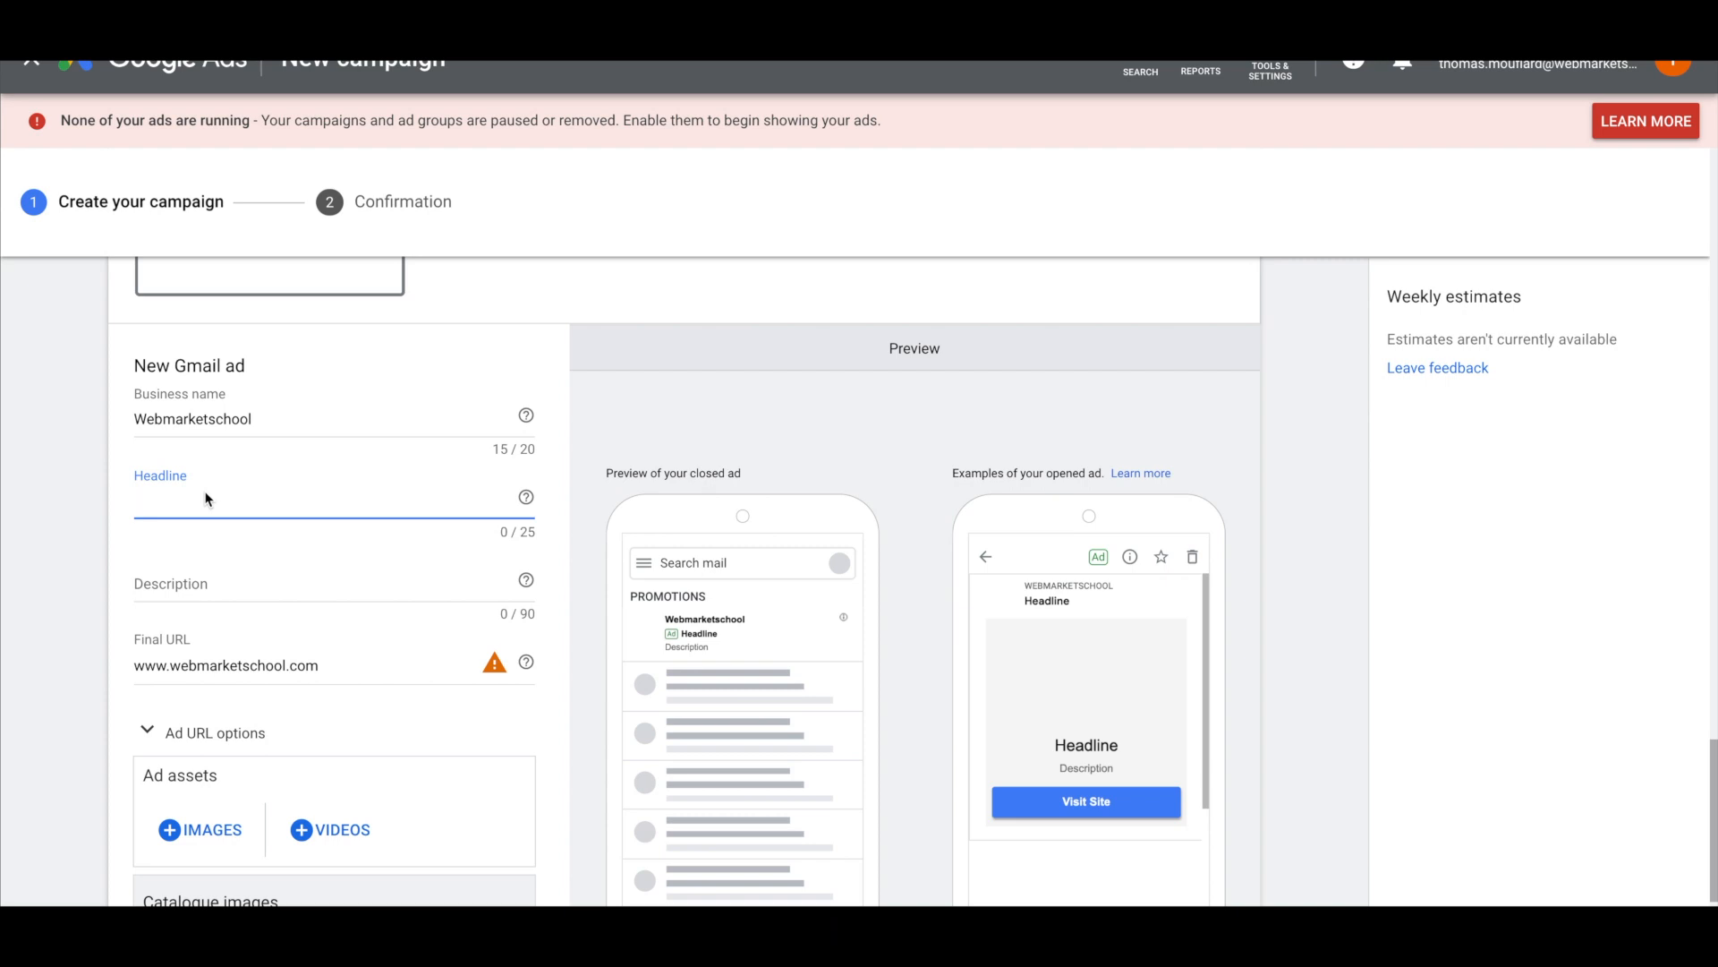
text(Trouvez plus de clients)
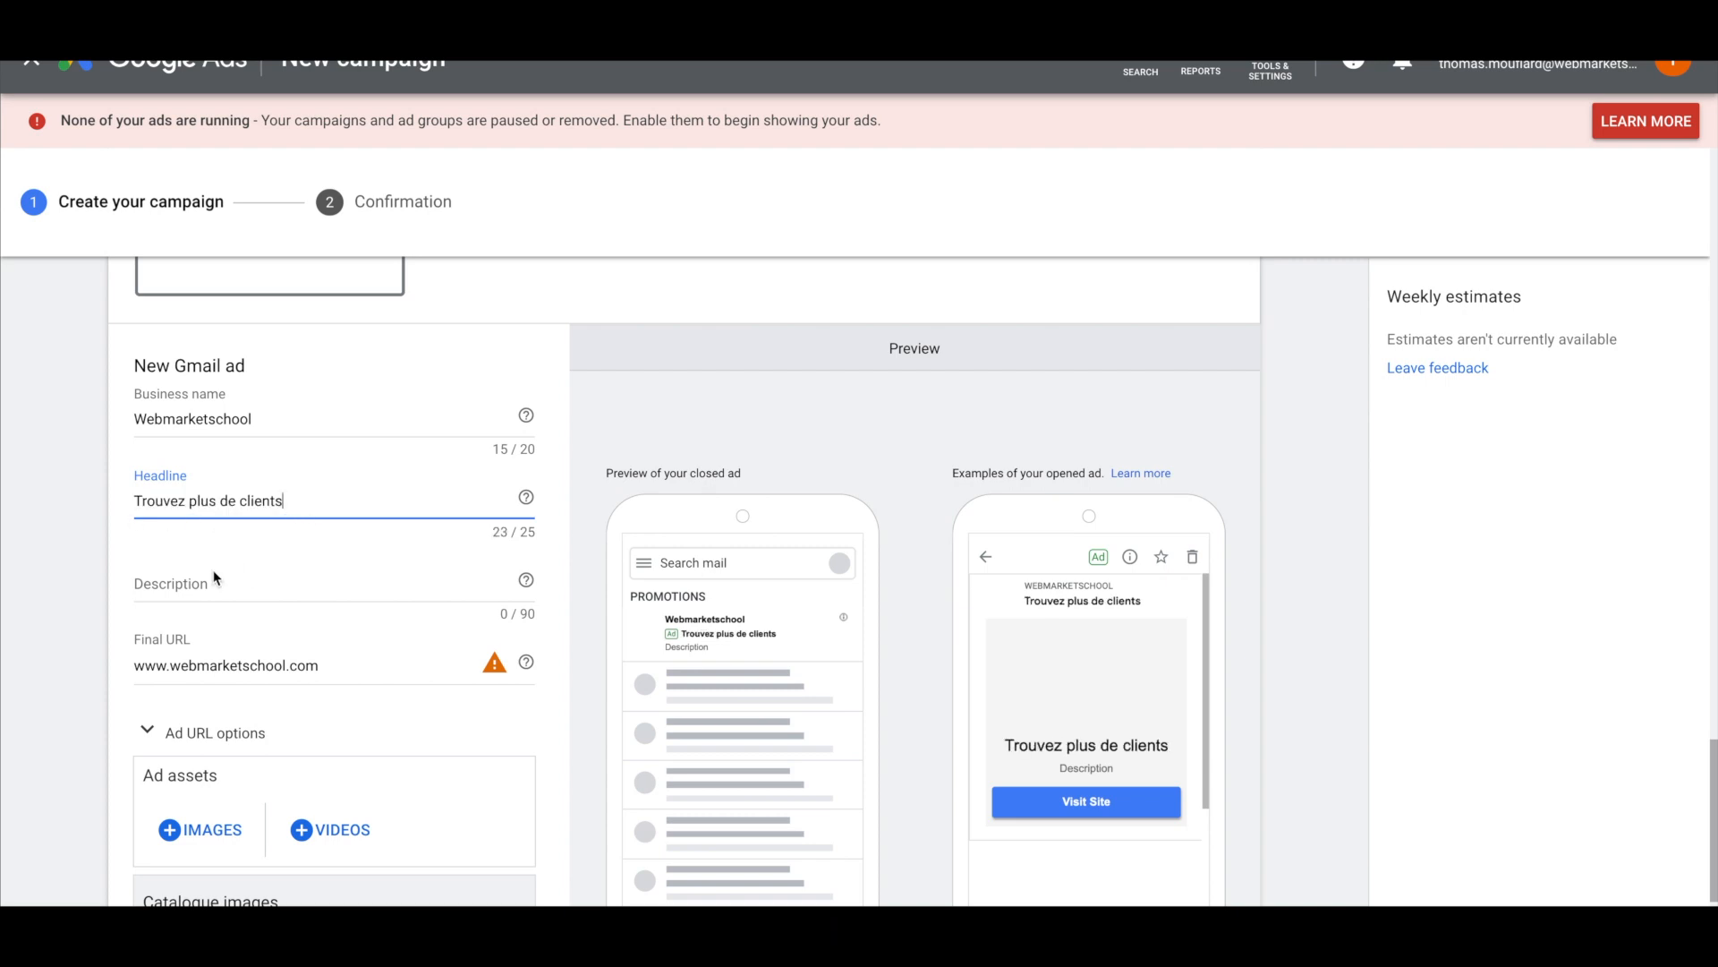
click(191, 583)
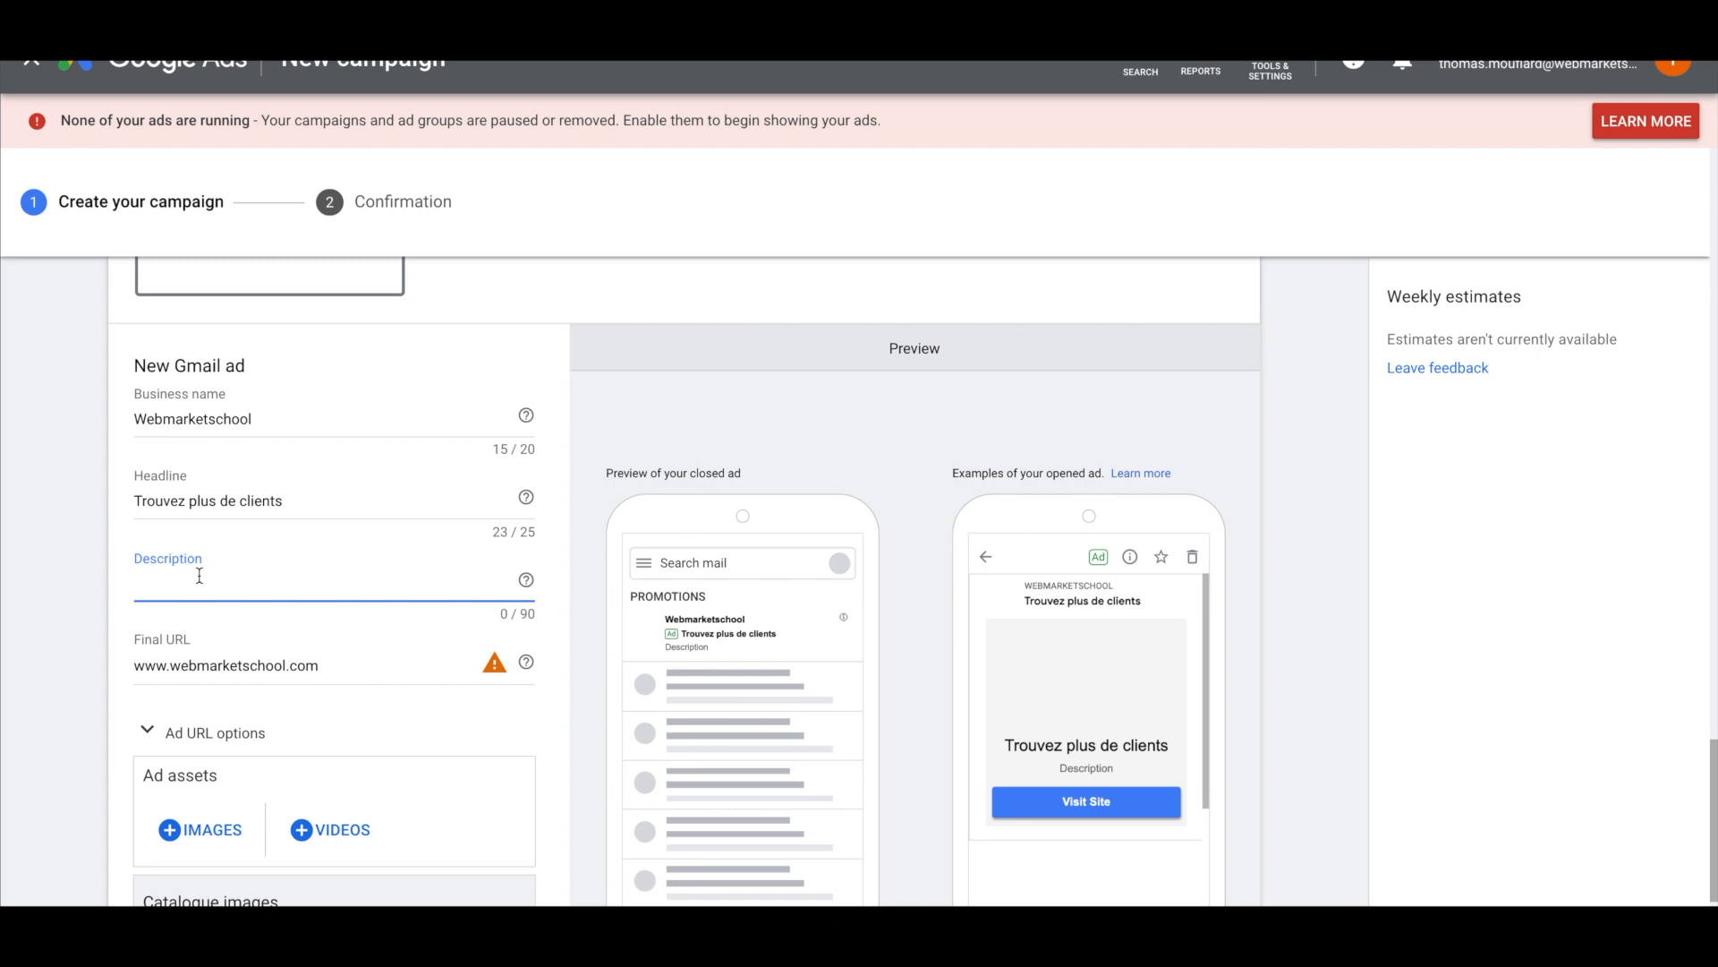
Write the description 'vous voulez travailler avex Junto ? Consultez la méthodologie de Webmarketshool avant'
text(vous voulez travailler avex )
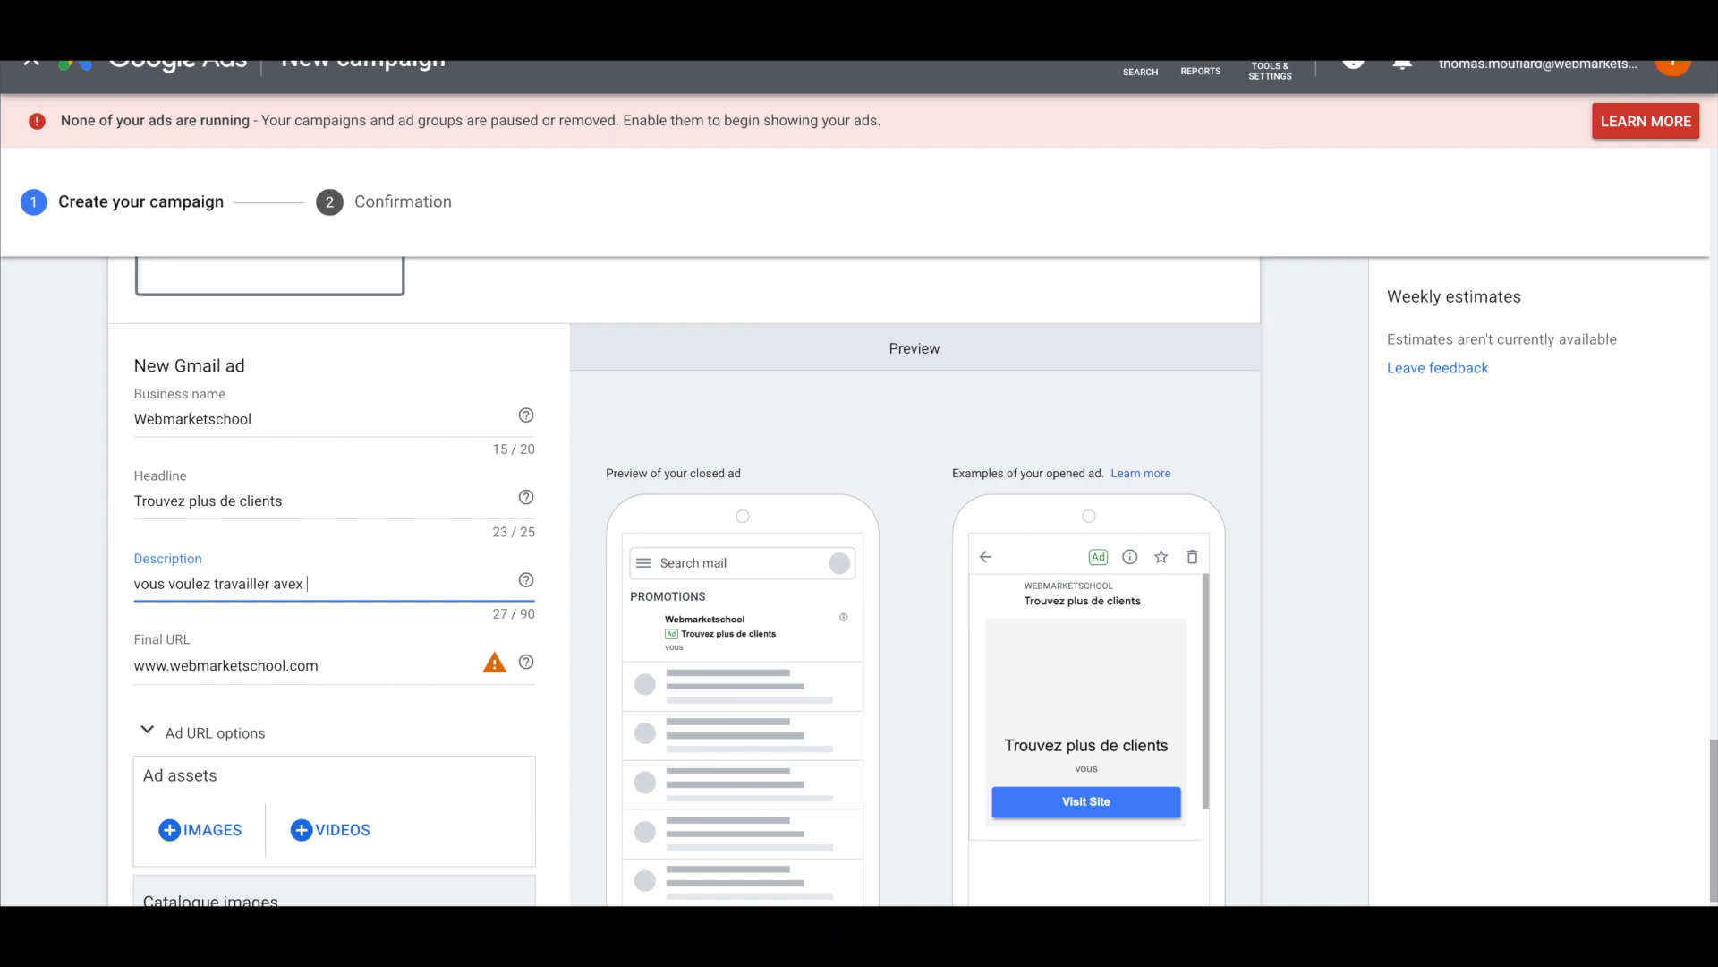
text(Junto ? C)
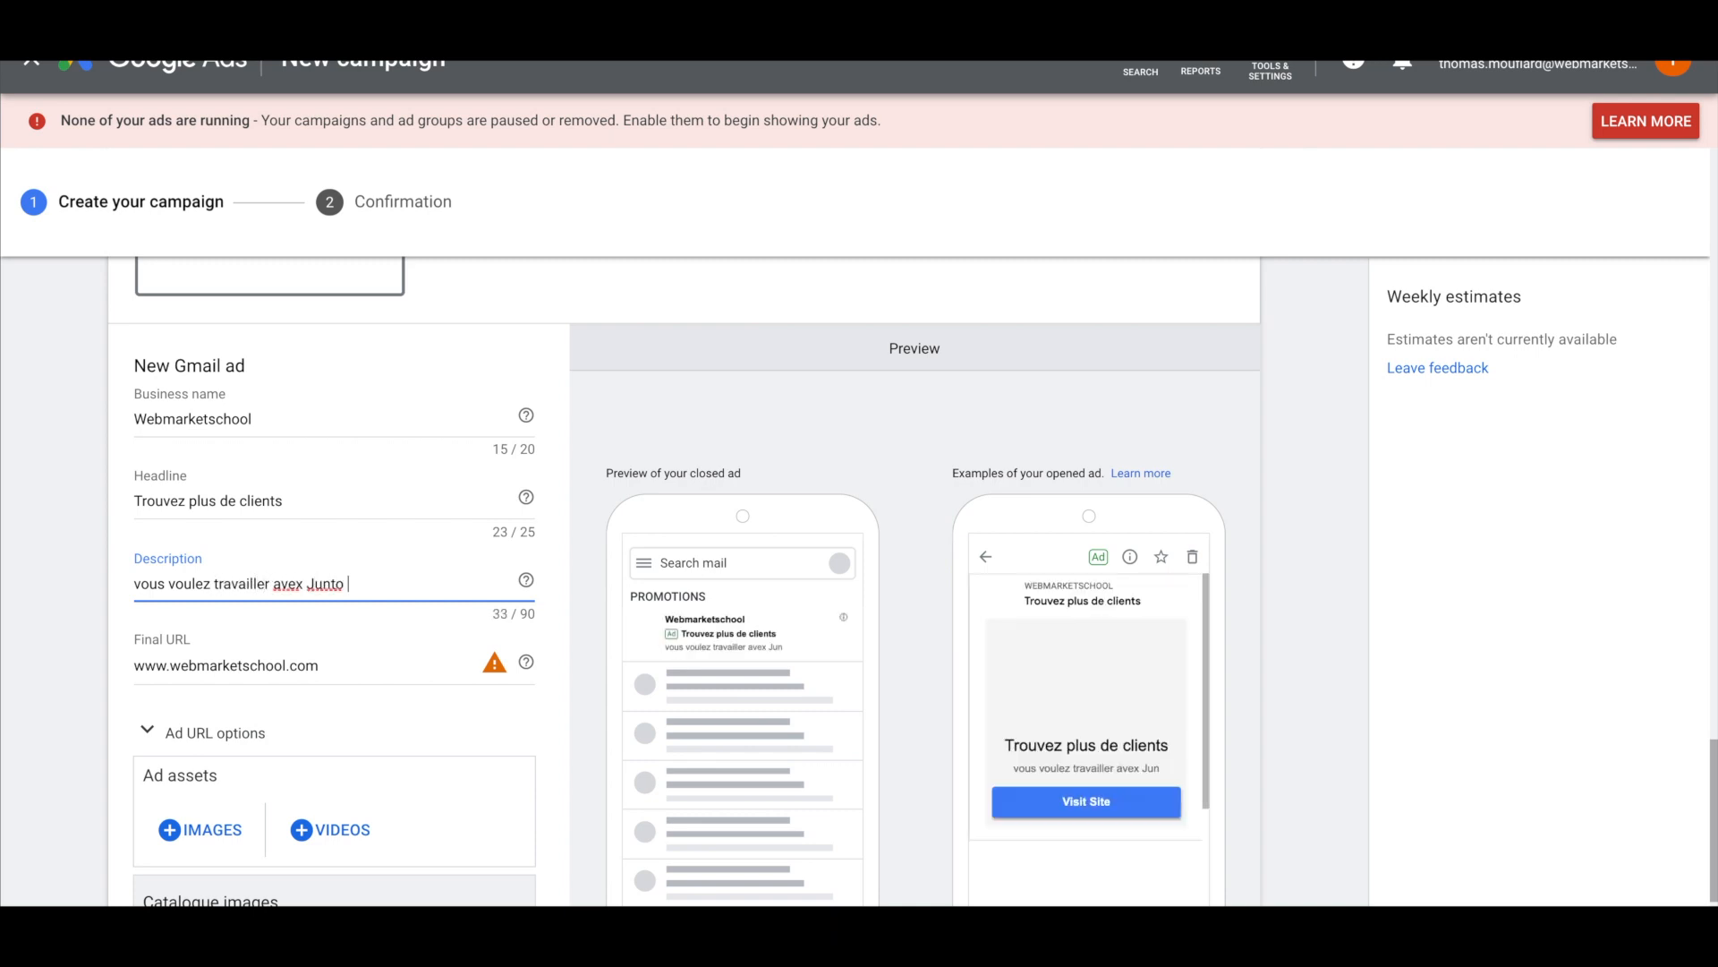
text(onsu)
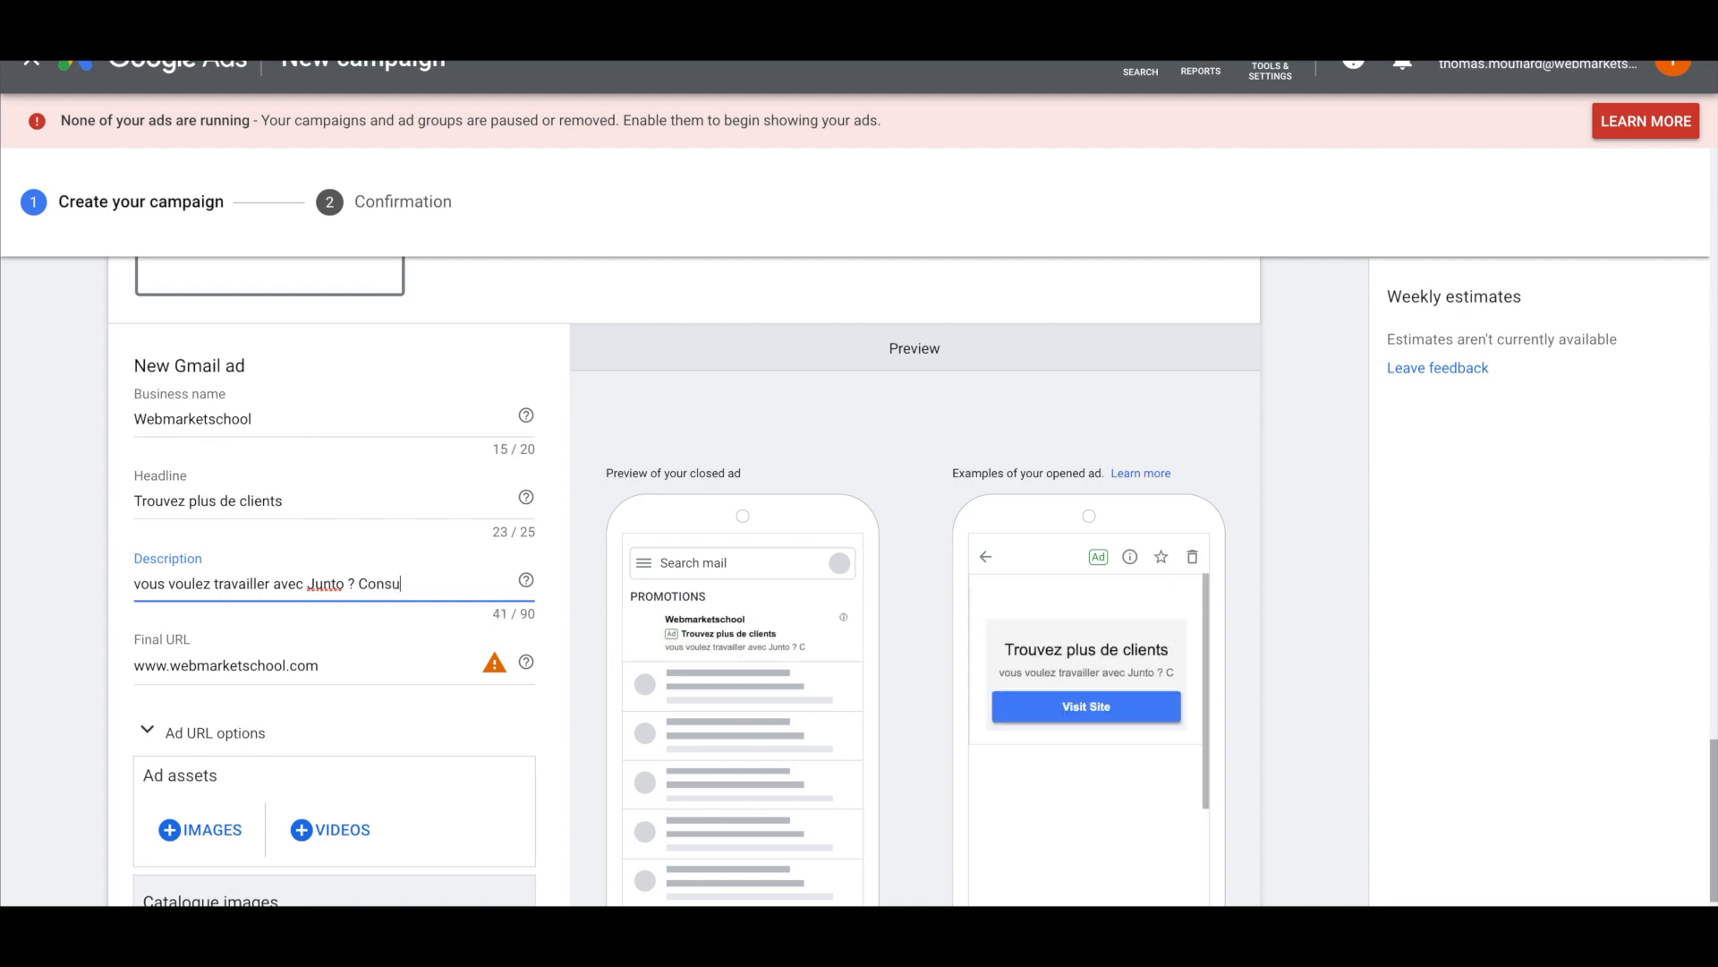
text(ltez)
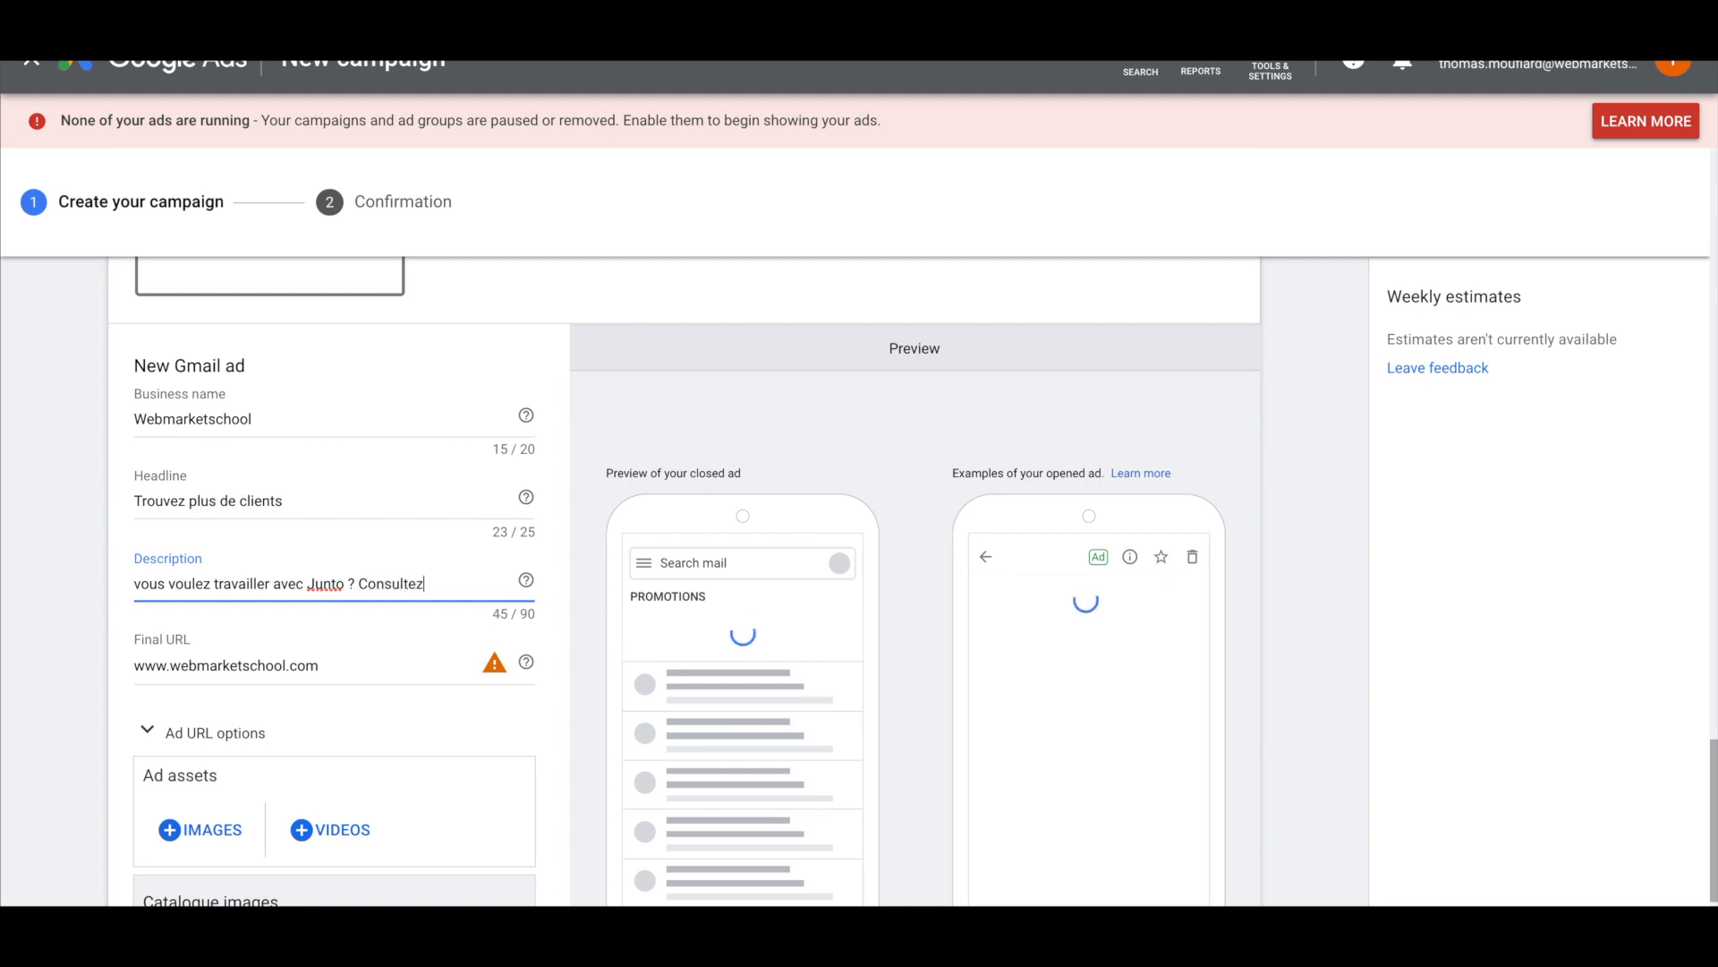
text( la méthodolog)
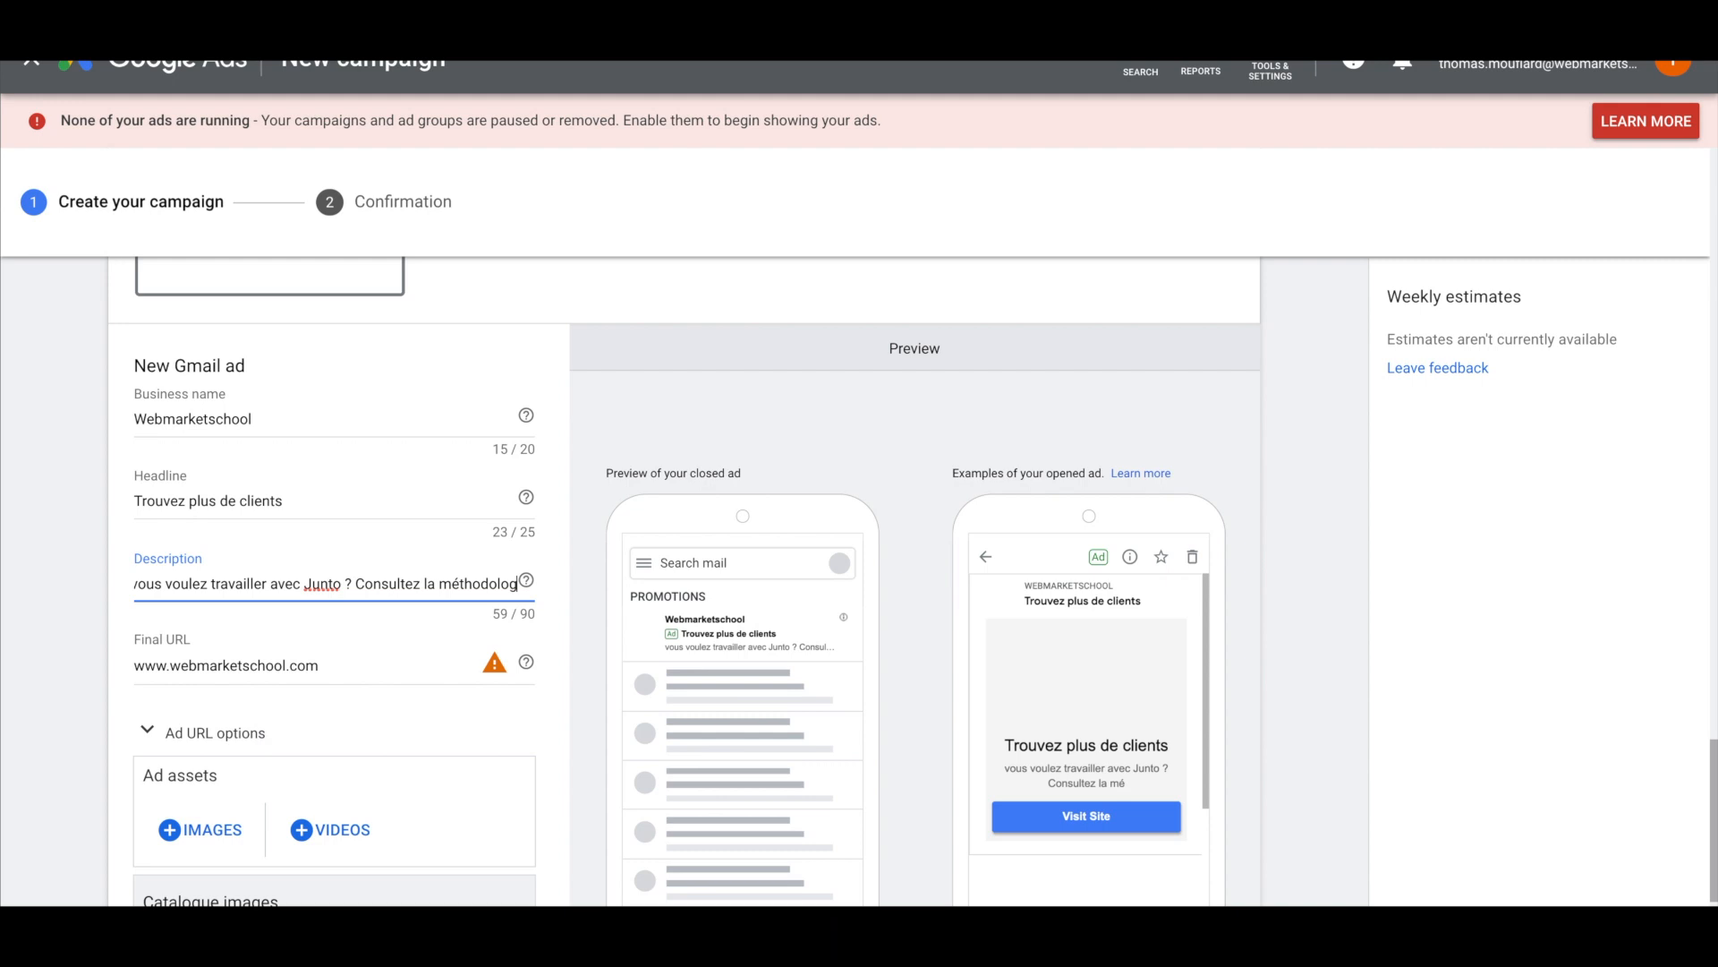
text(ie de Webma)
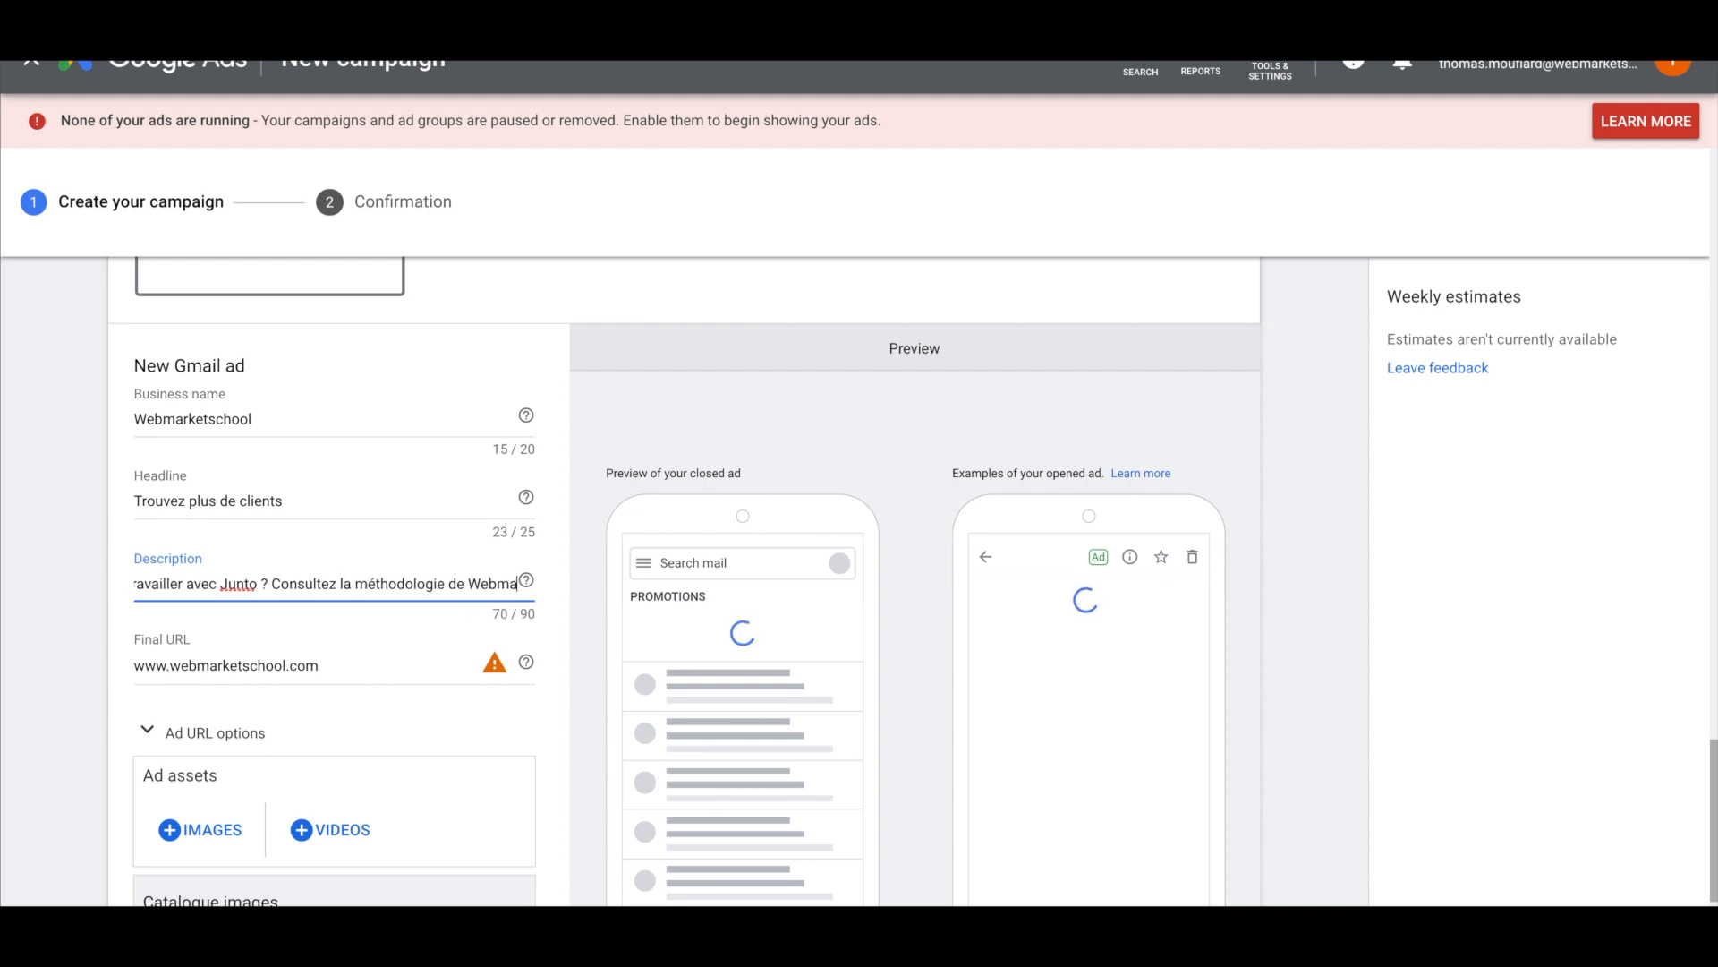
text(rketshool avant)
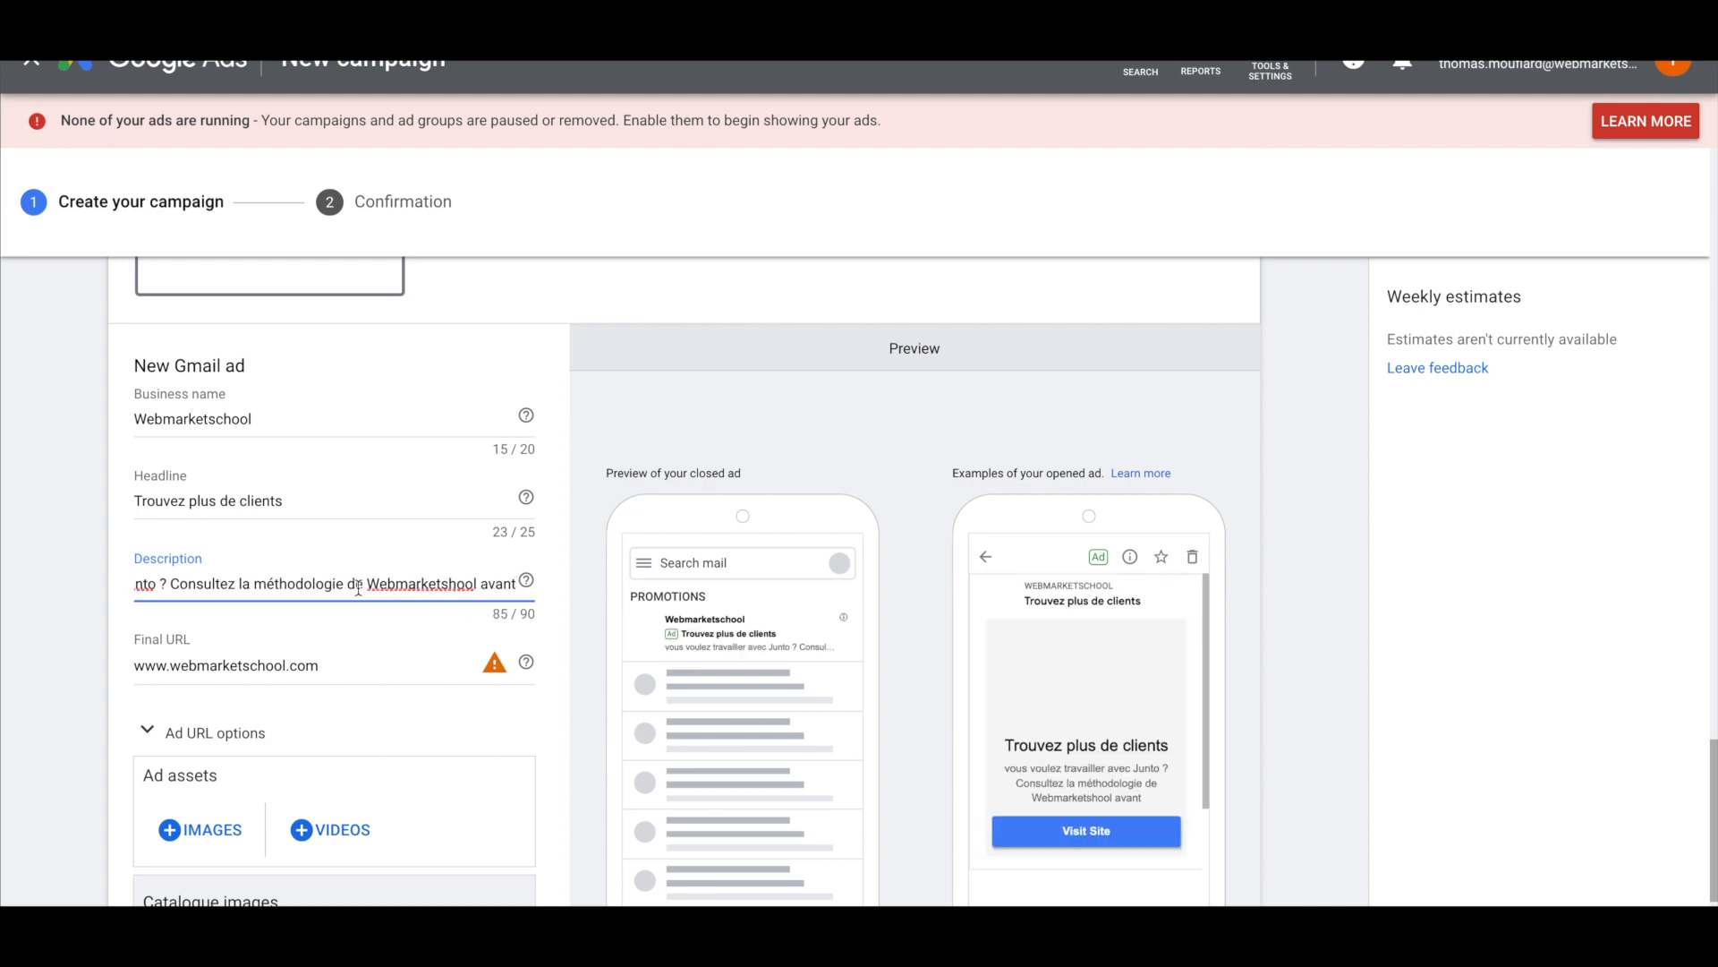
click(290, 590)
triple_click(291, 591)
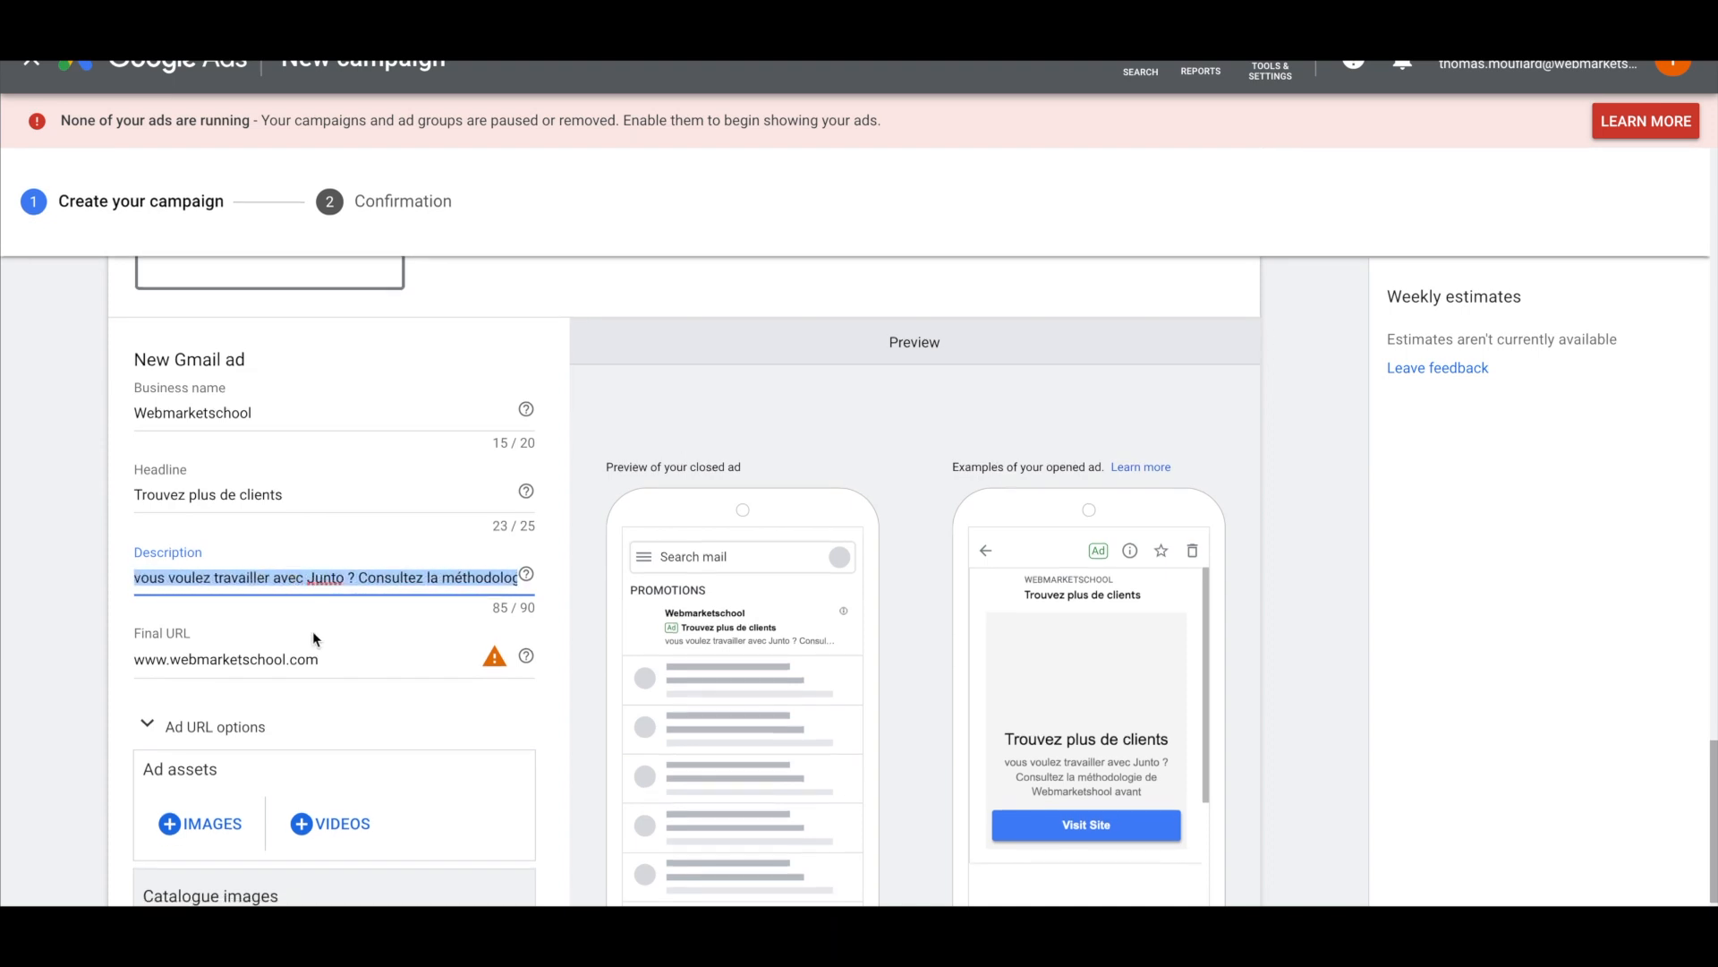
scroll(313, 631, down, 1)
click(296, 525)
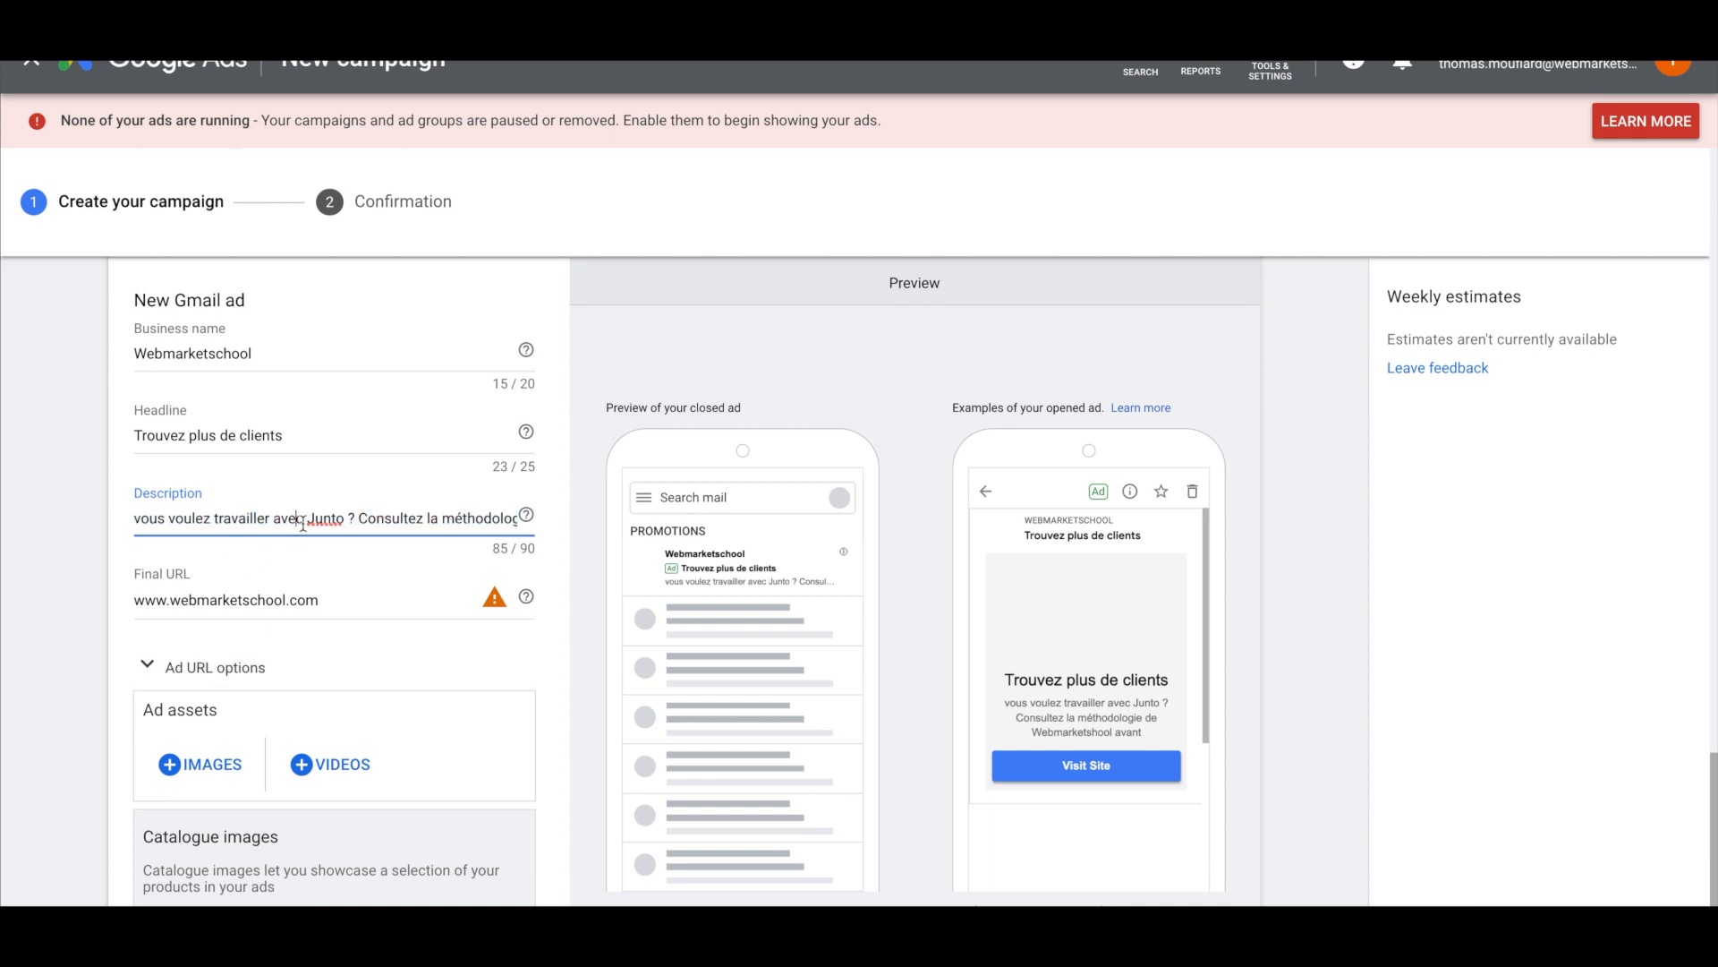
scroll(321, 525, right, 1)
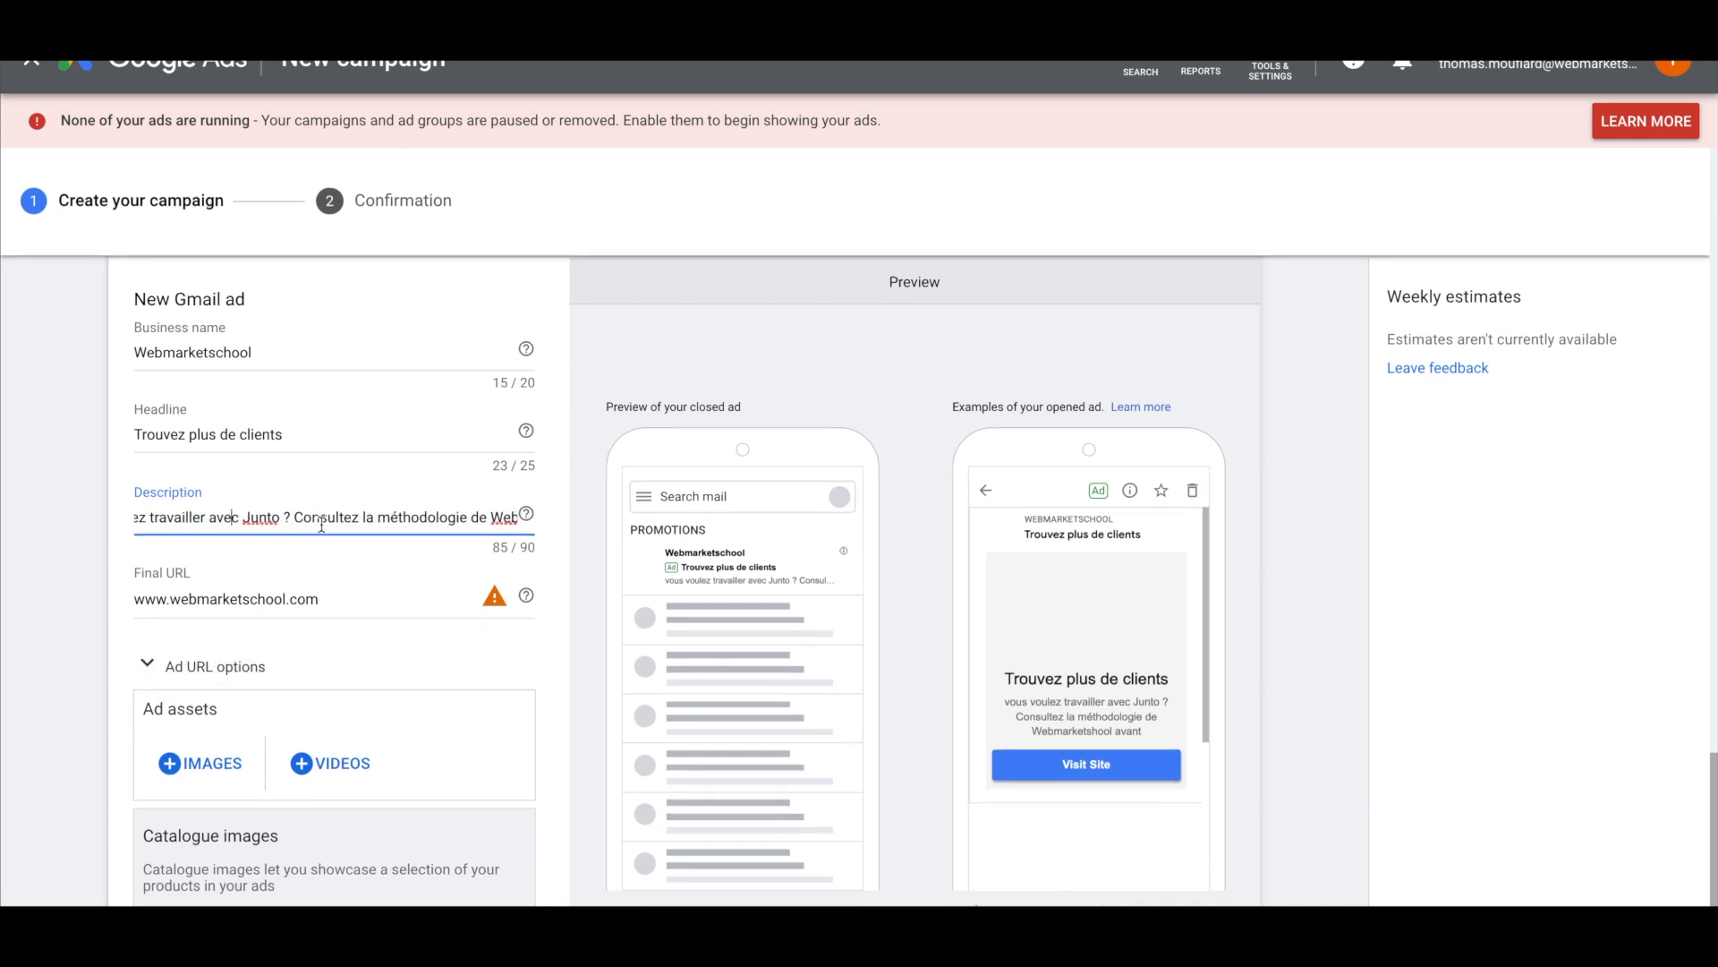
scroll(292, 521, right, 1)
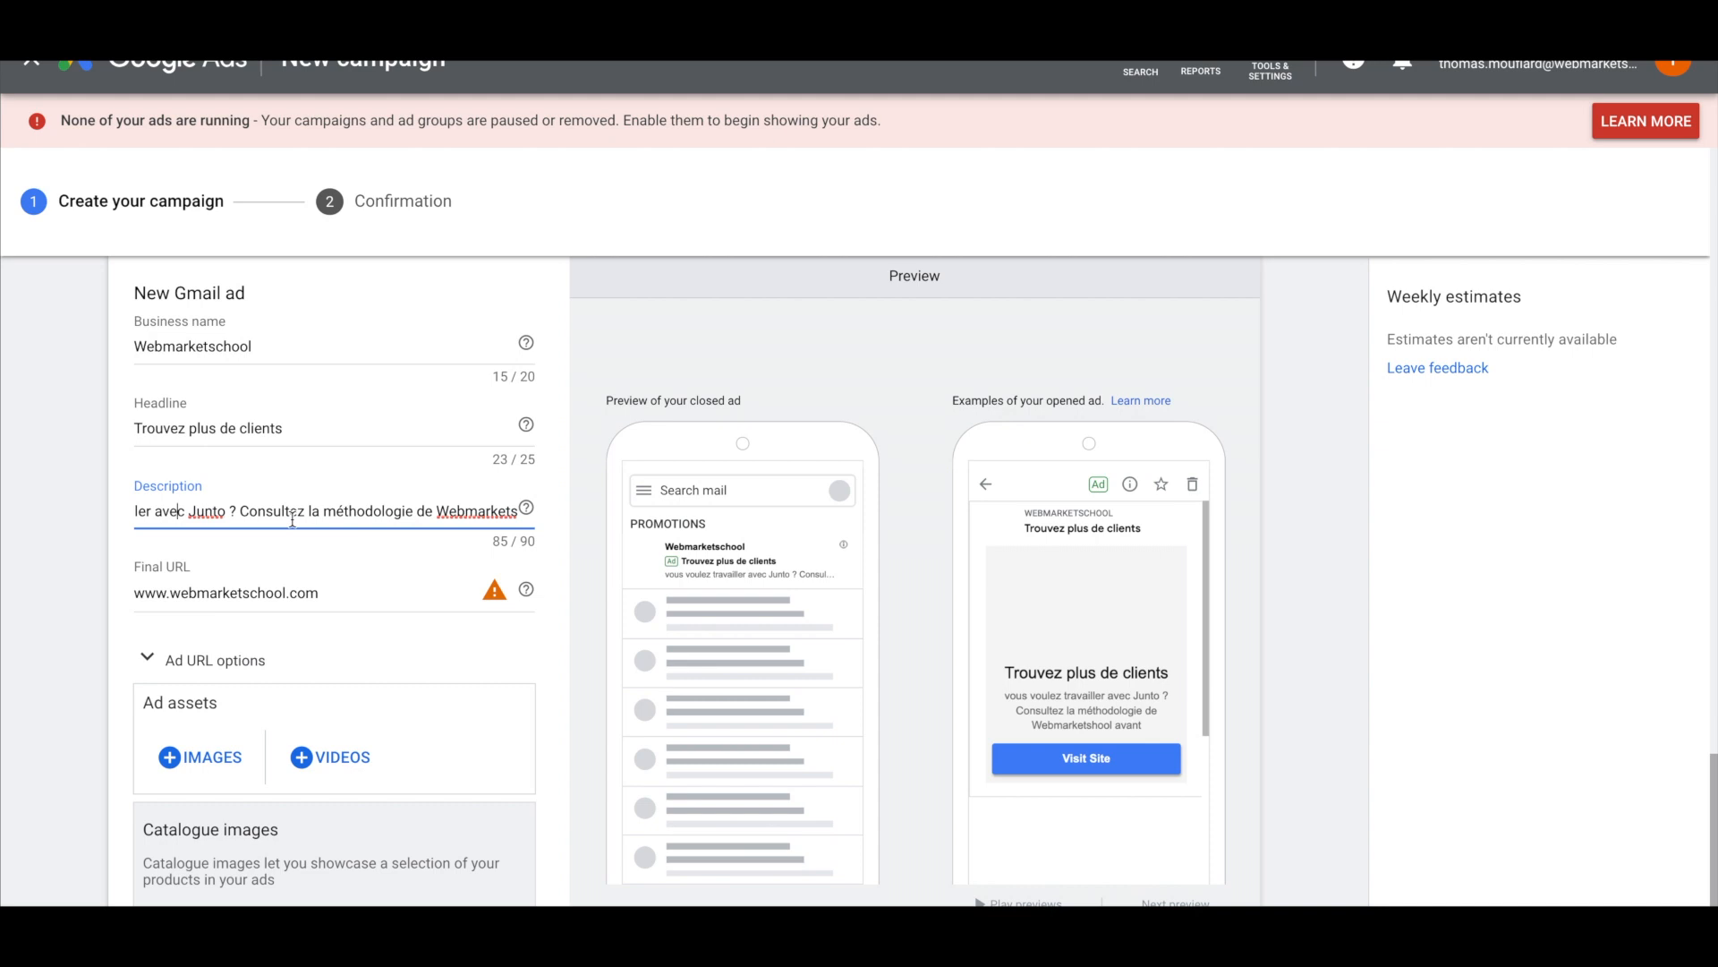
scroll(292, 521, down, 2)
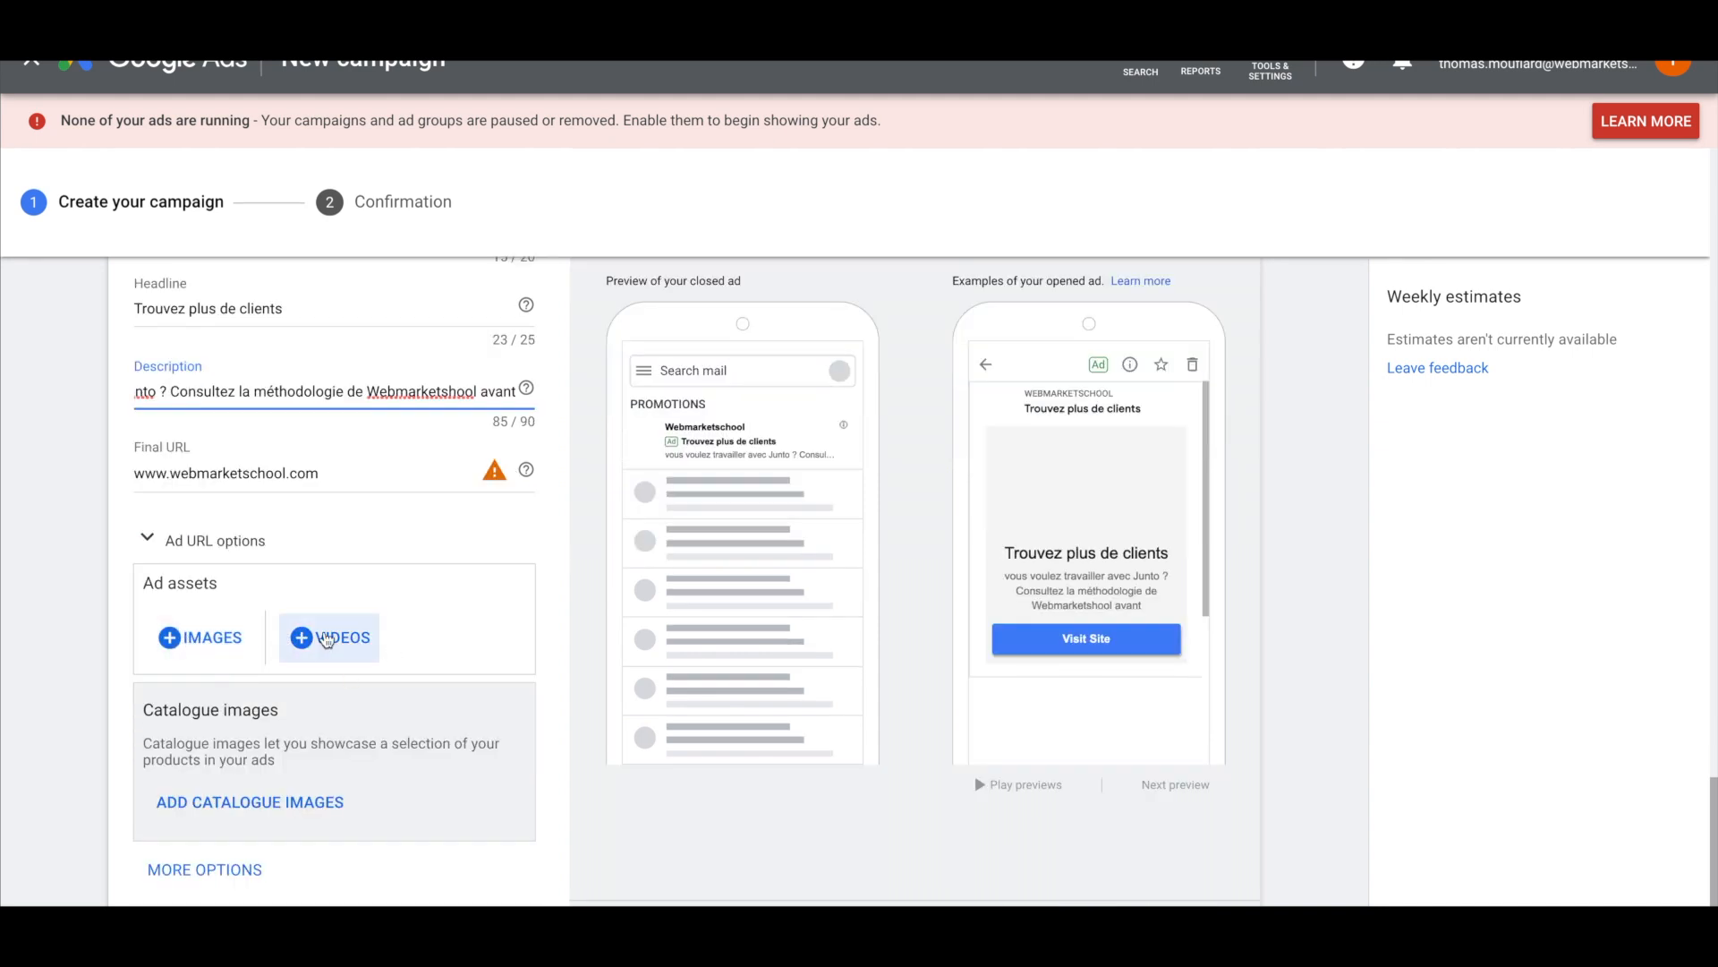
scroll(199, 759, down, 2)
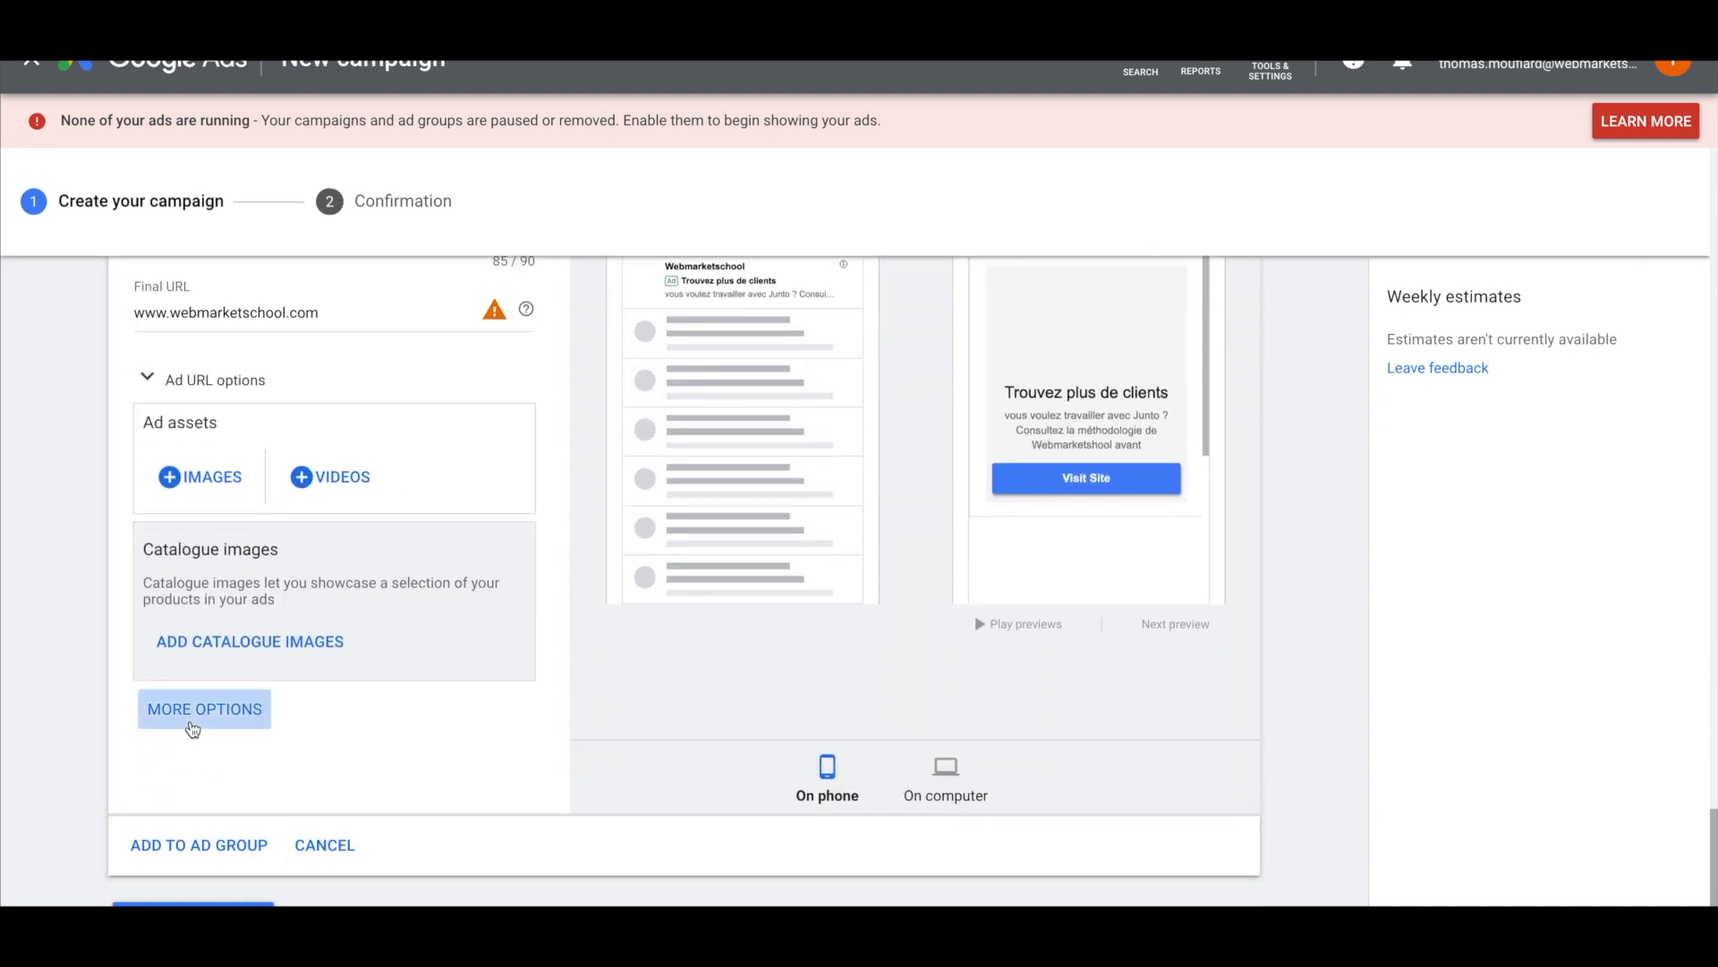
Turn on the call-to-action option and set its text to 'Comparez', checking the preview
click(190, 713)
click(208, 778)
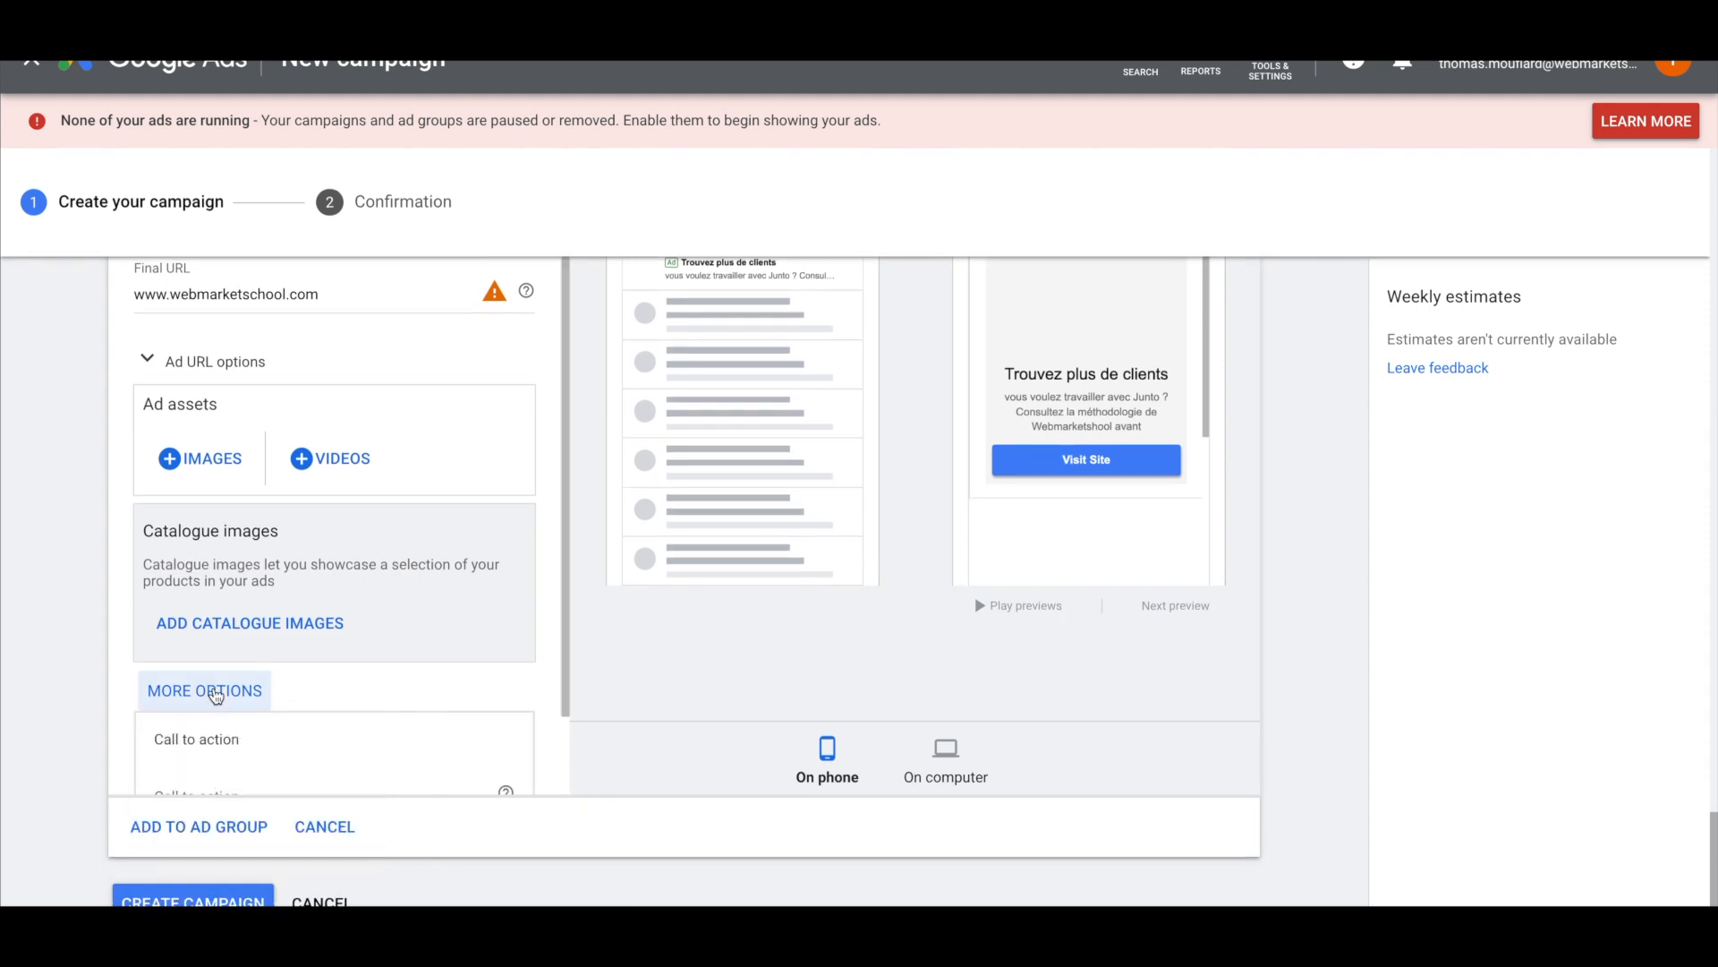
click(248, 702)
text(Comparez)
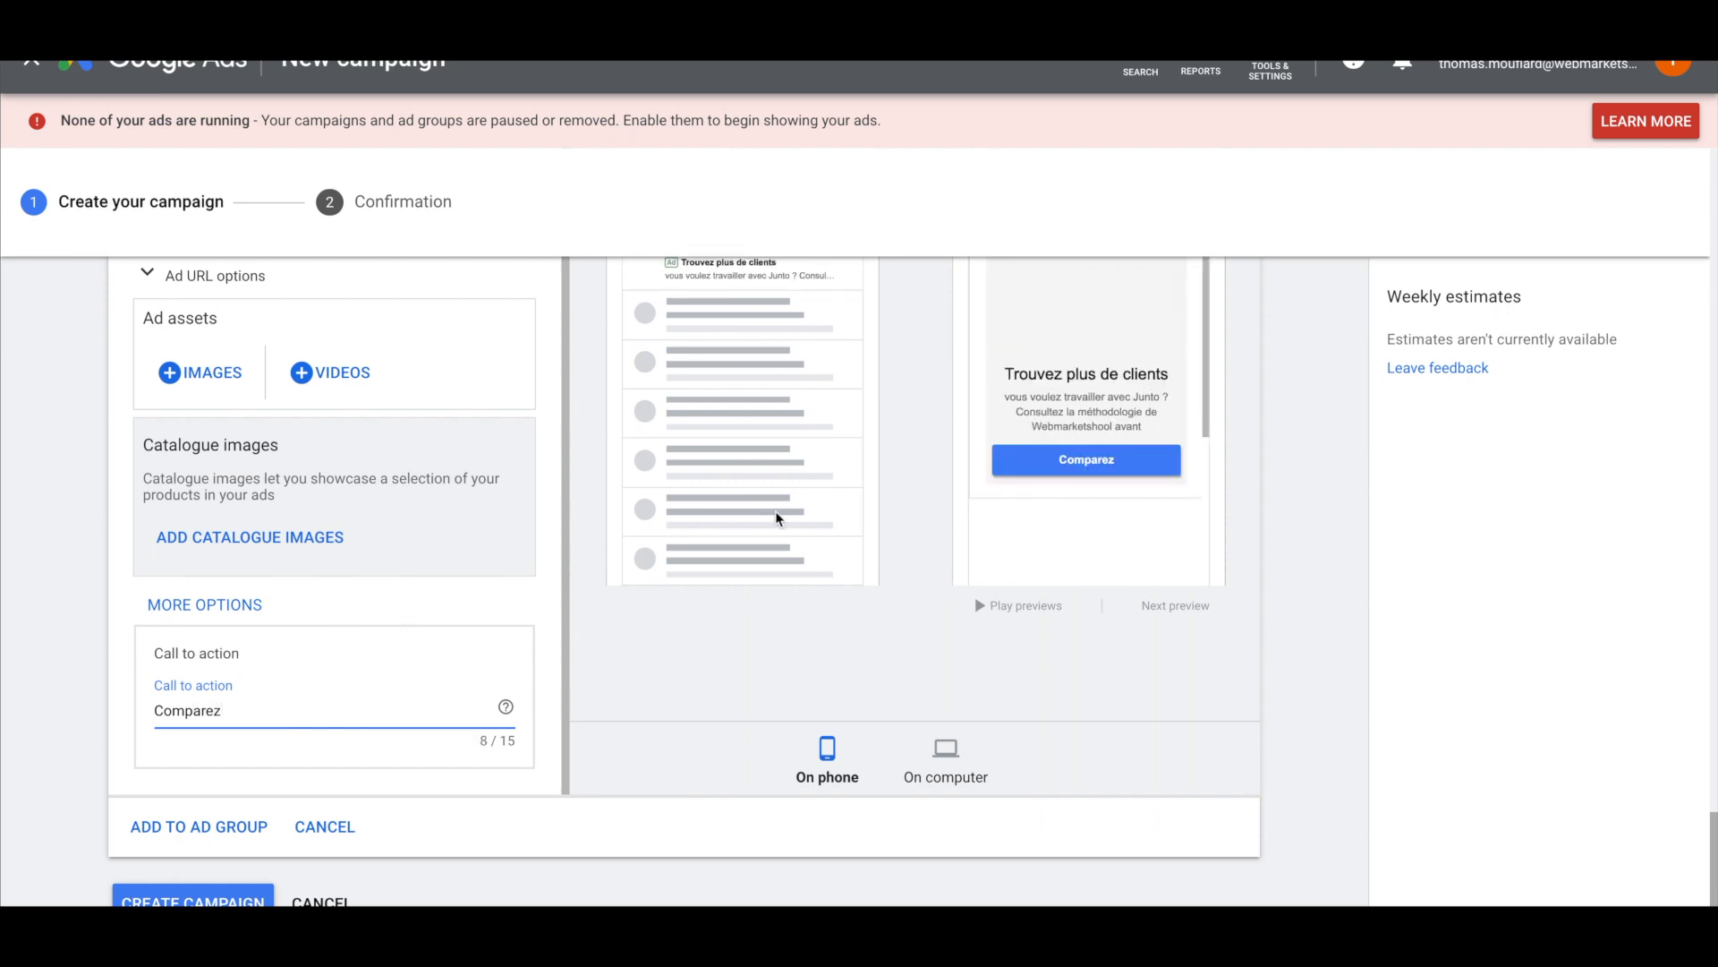
scroll(380, 630, up, 6)
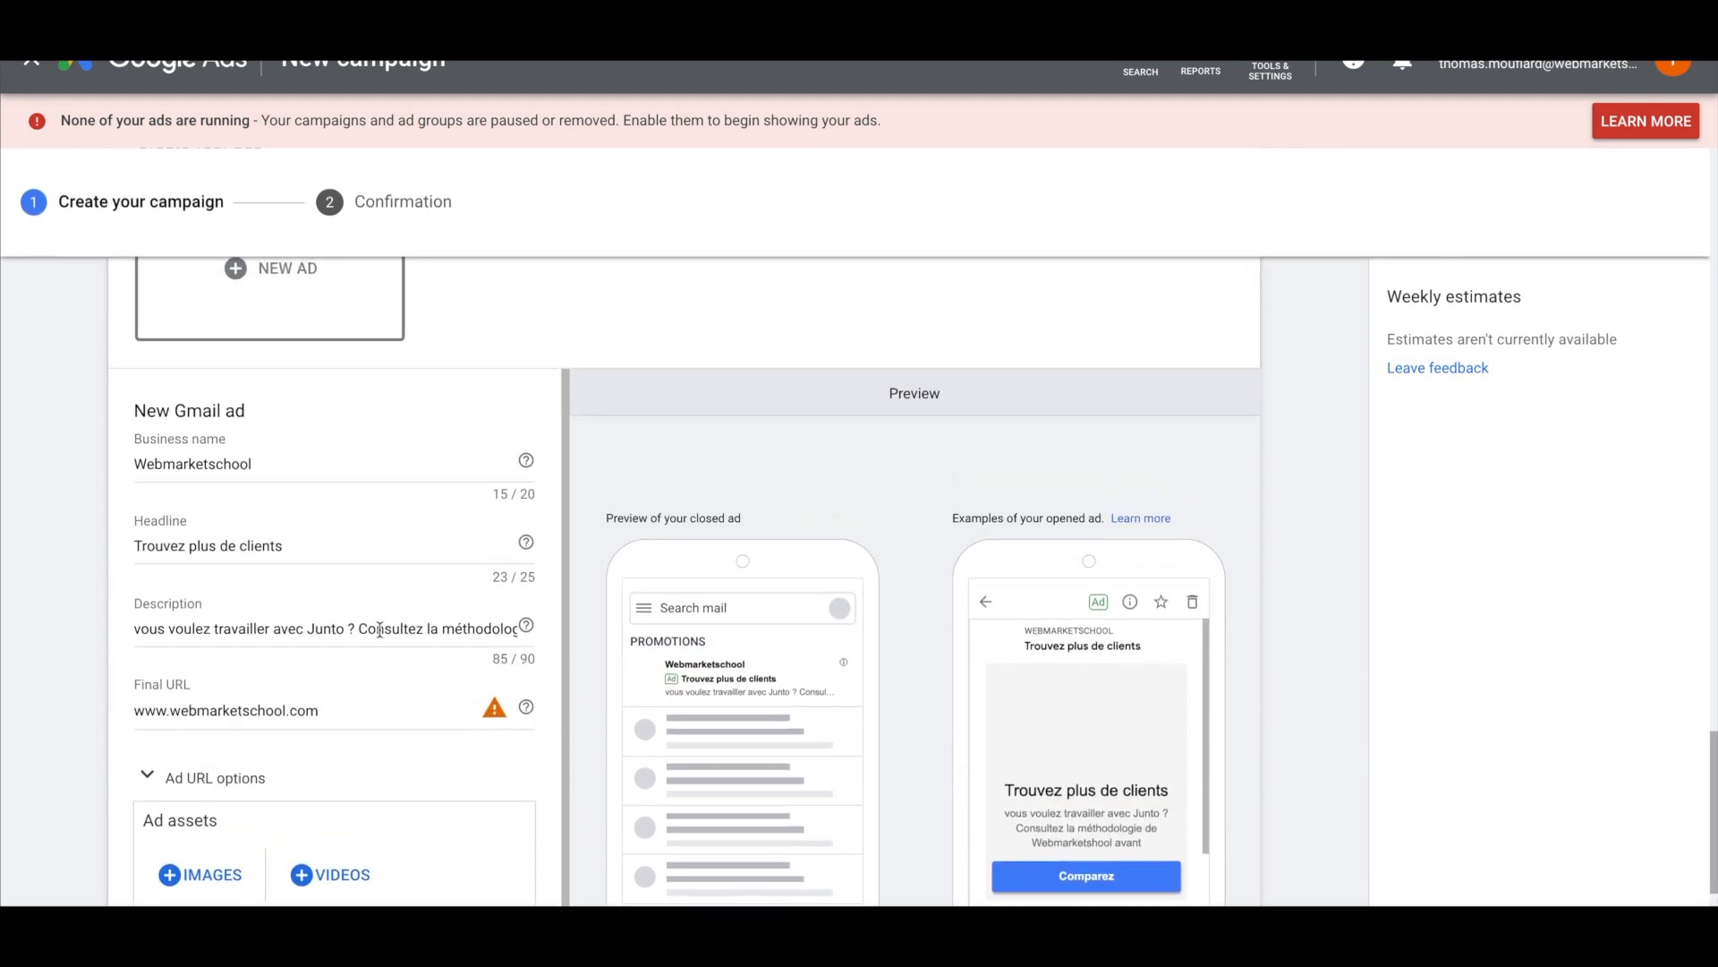
scroll(379, 630, down, 1)
scroll(380, 630, down, 4)
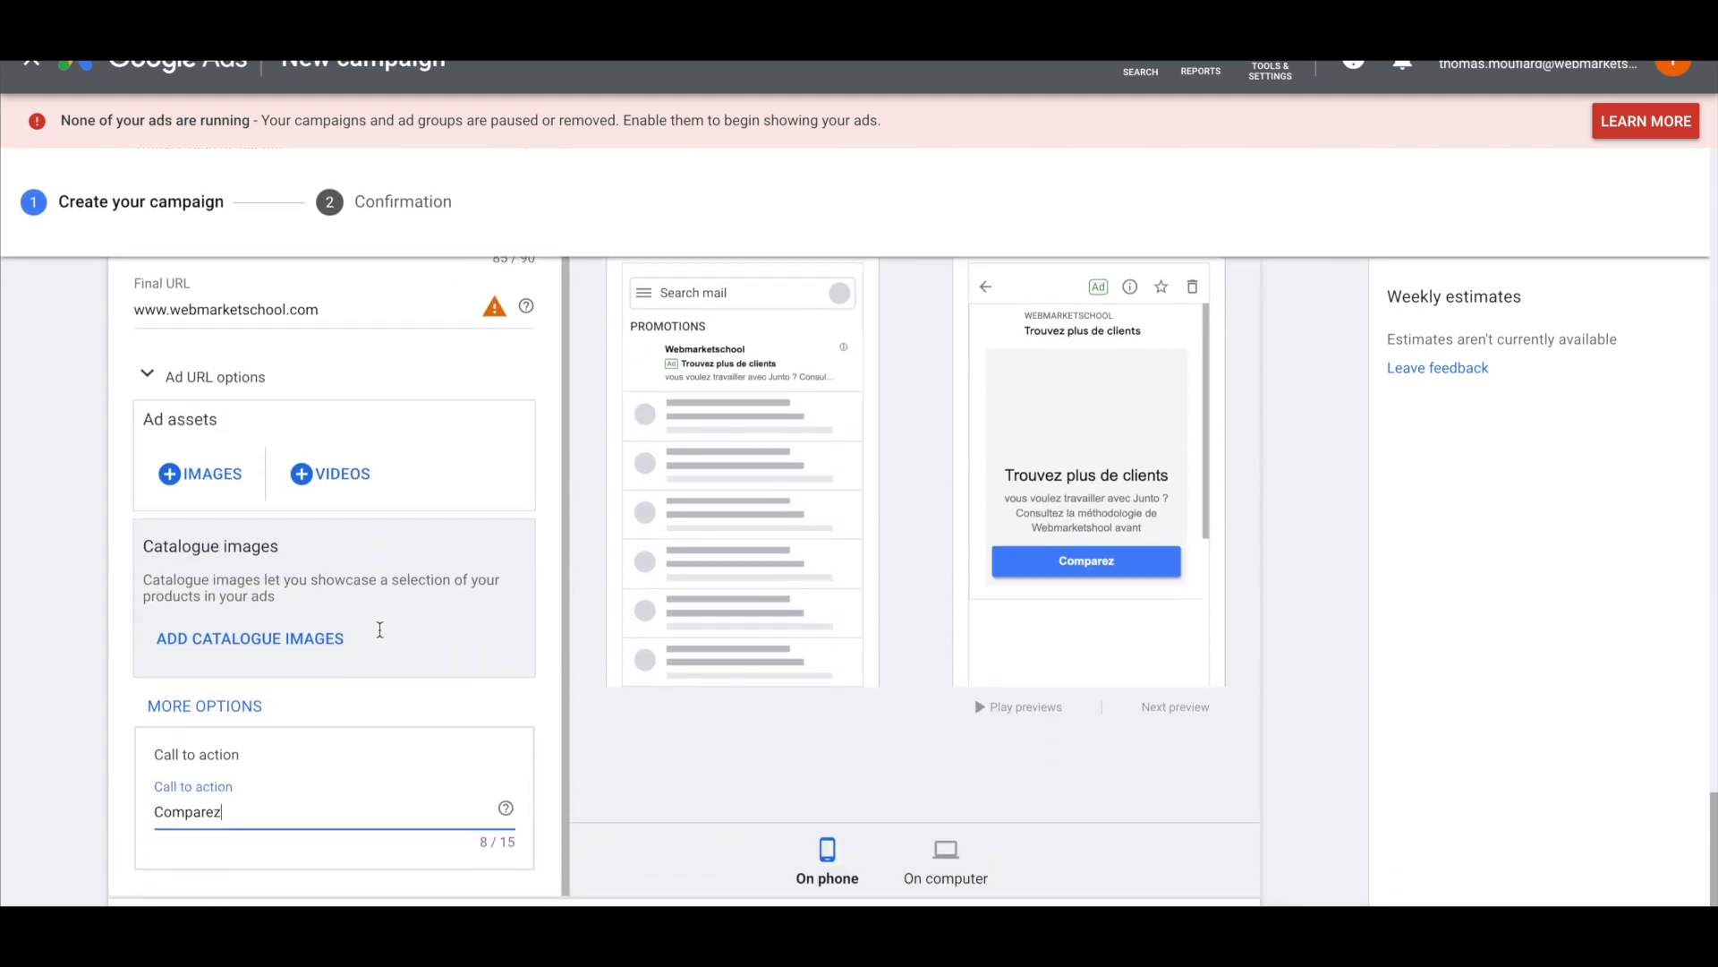
scroll(147, 363, up, 1)
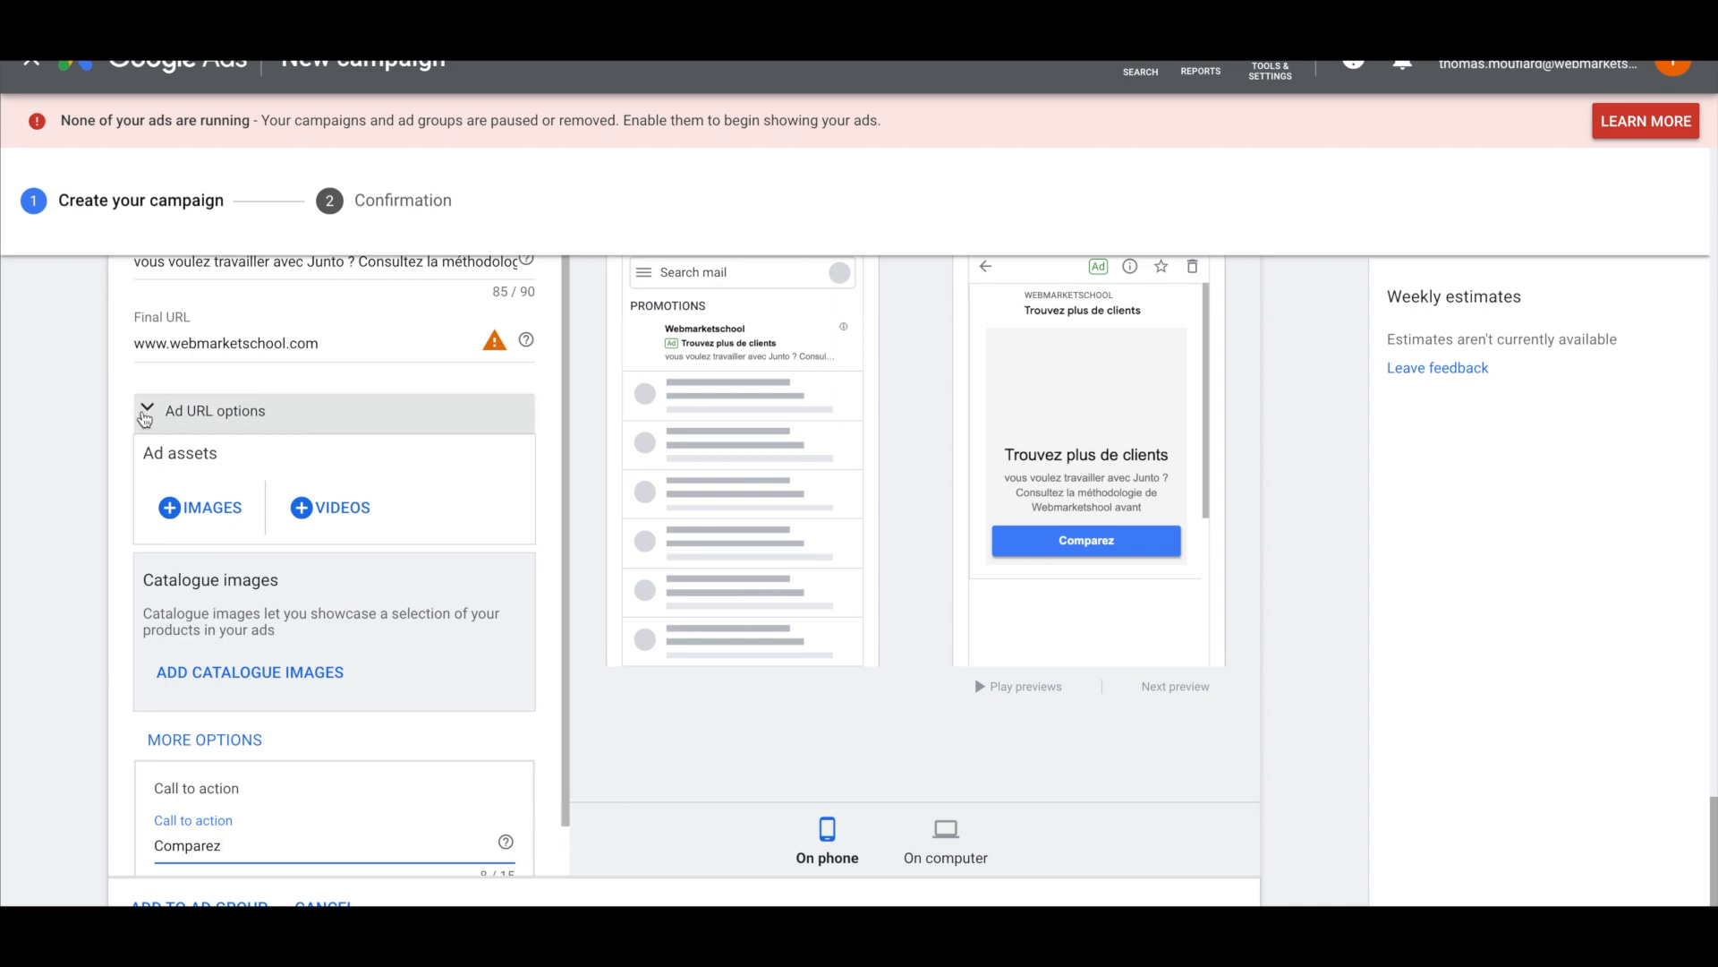
scroll(144, 418, up, 3)
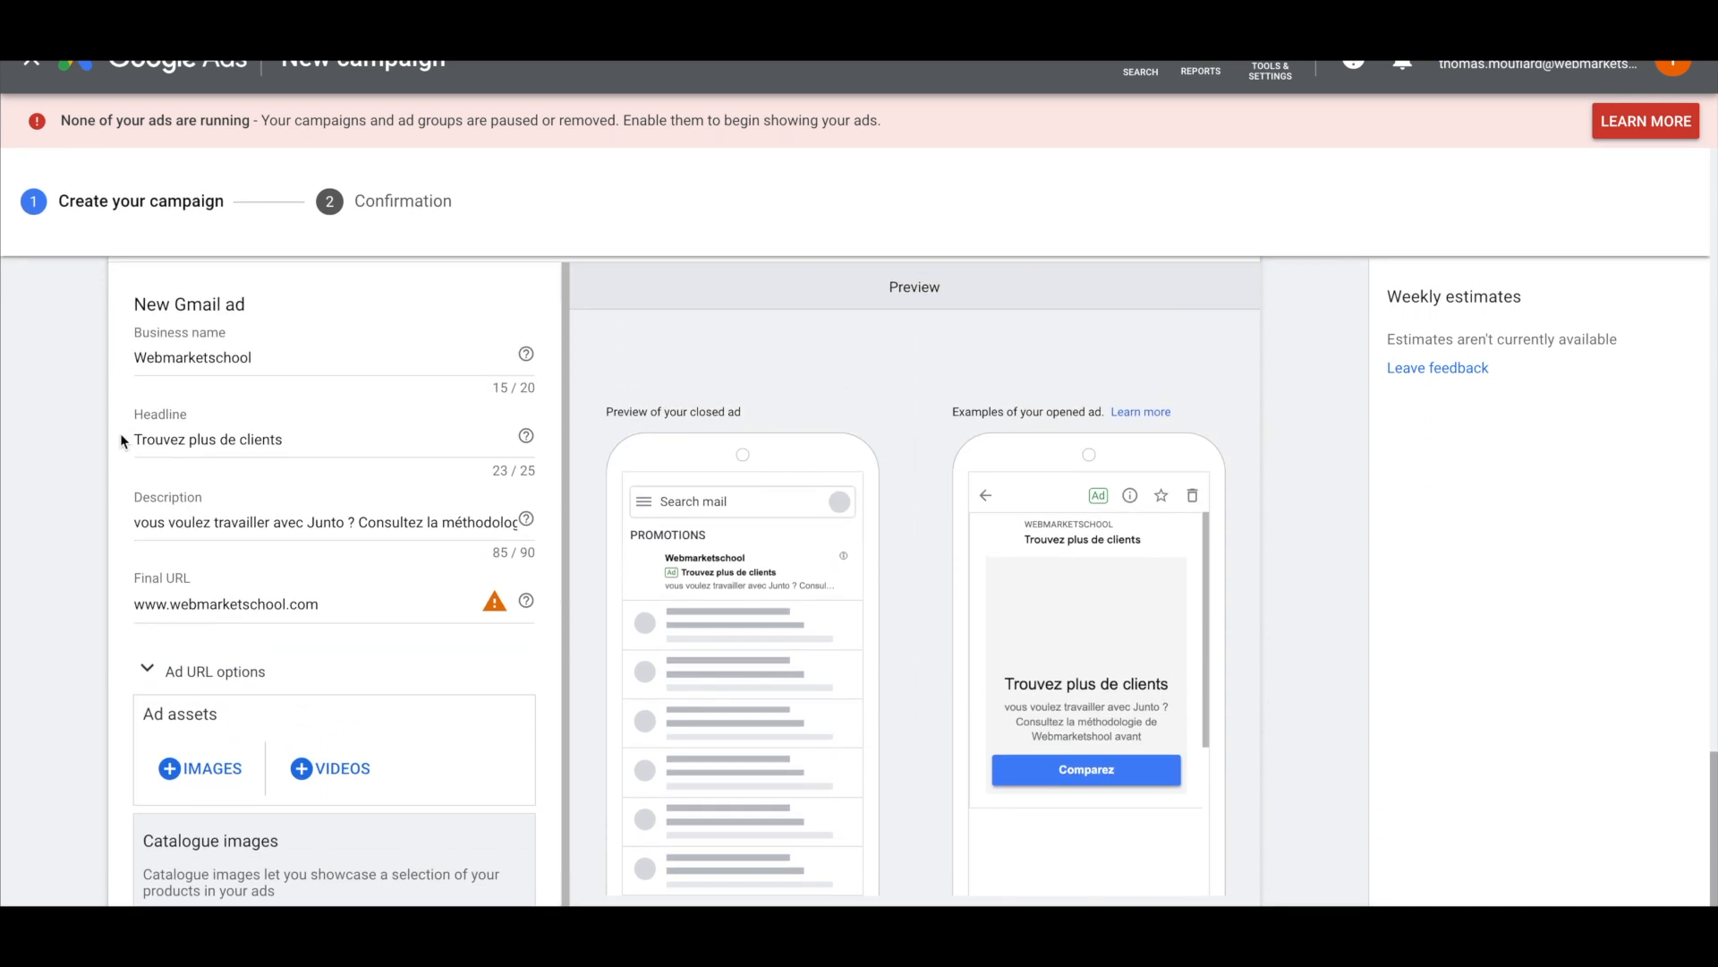
scroll(119, 438, up, 2)
scroll(120, 438, down, 3)
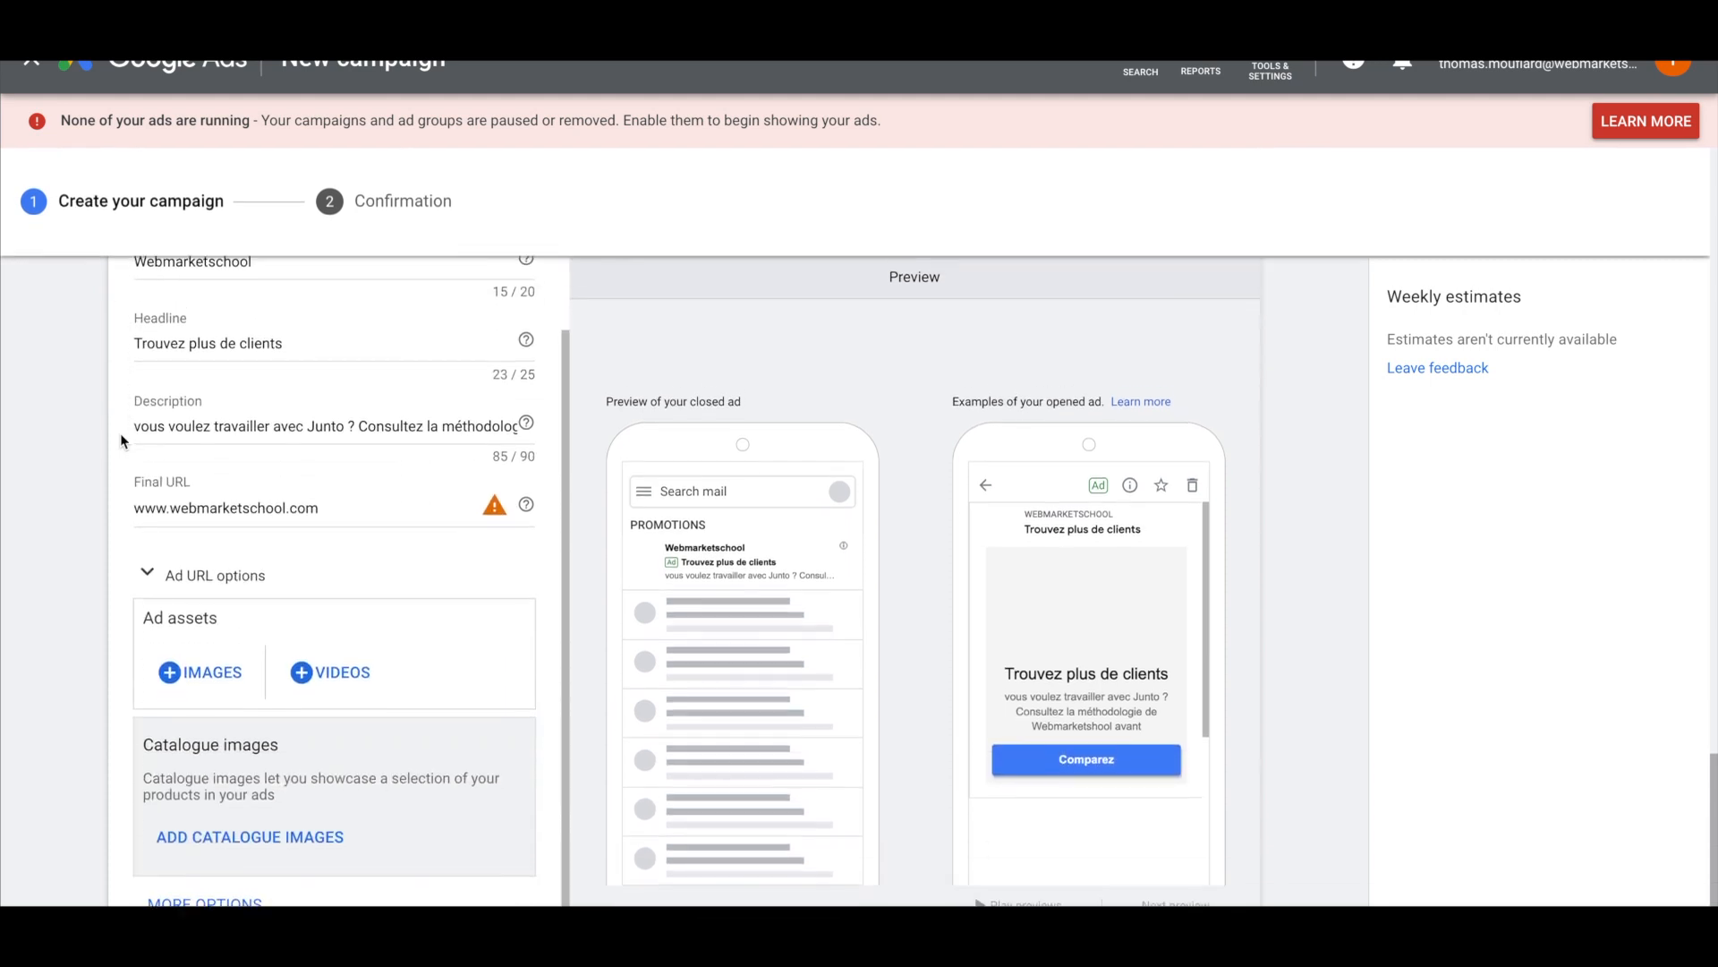
scroll(121, 438, down, 3)
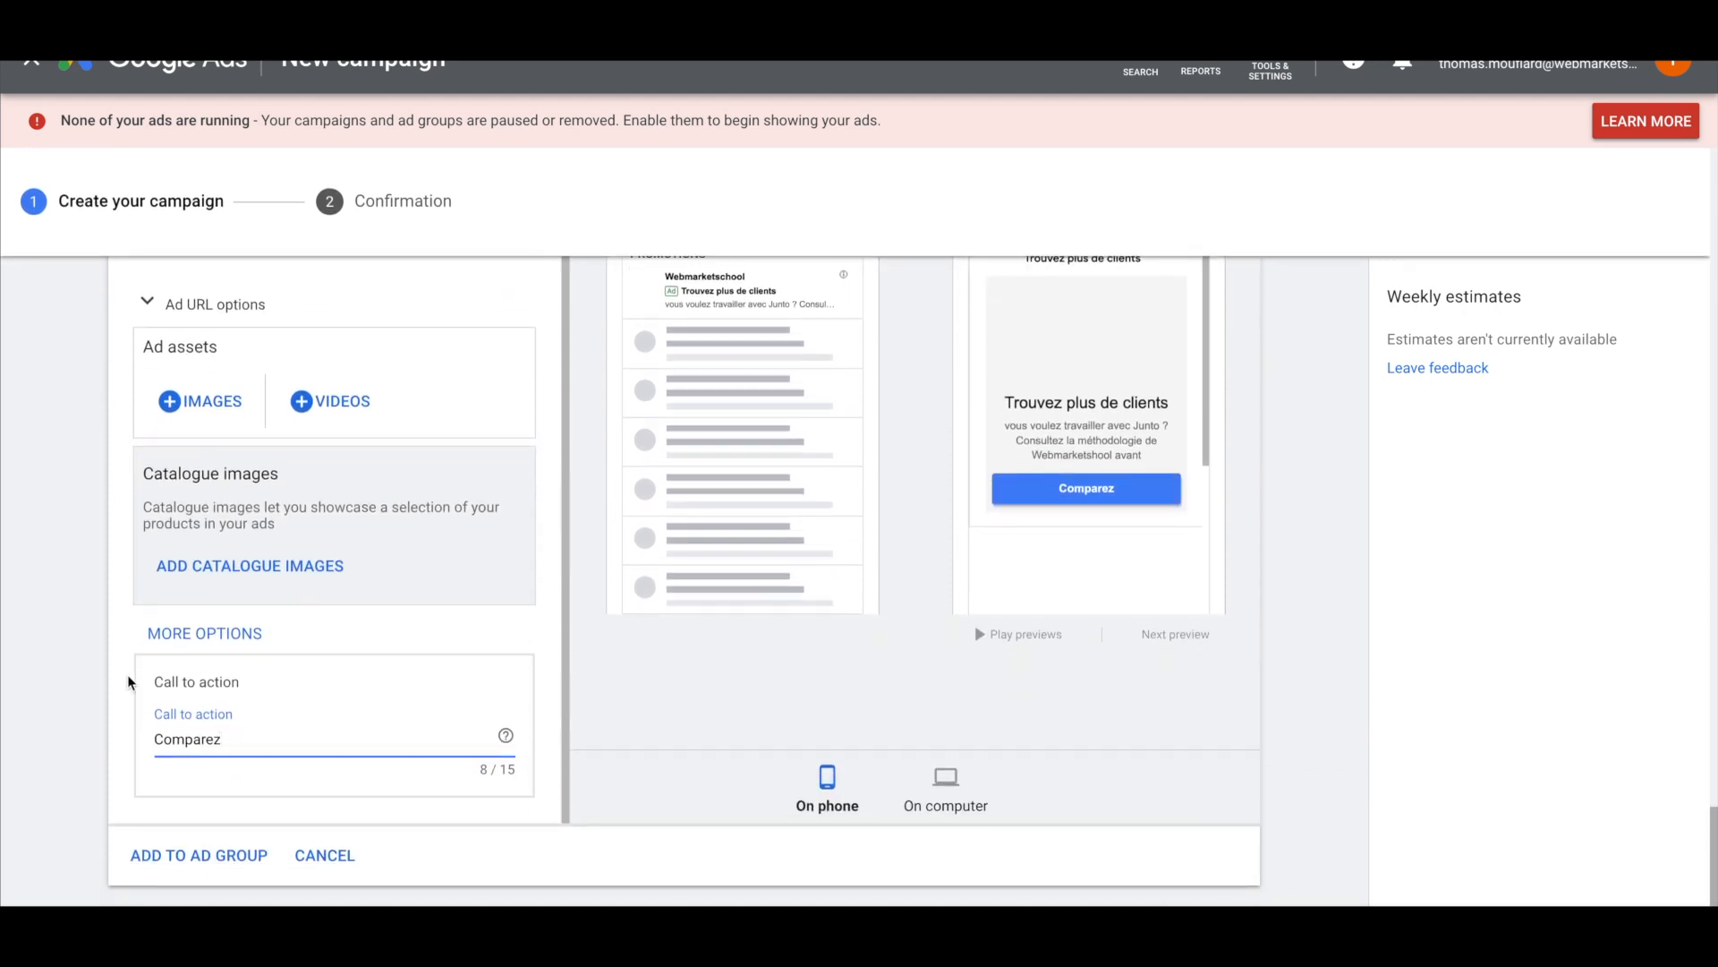
scroll(122, 654, up, 2)
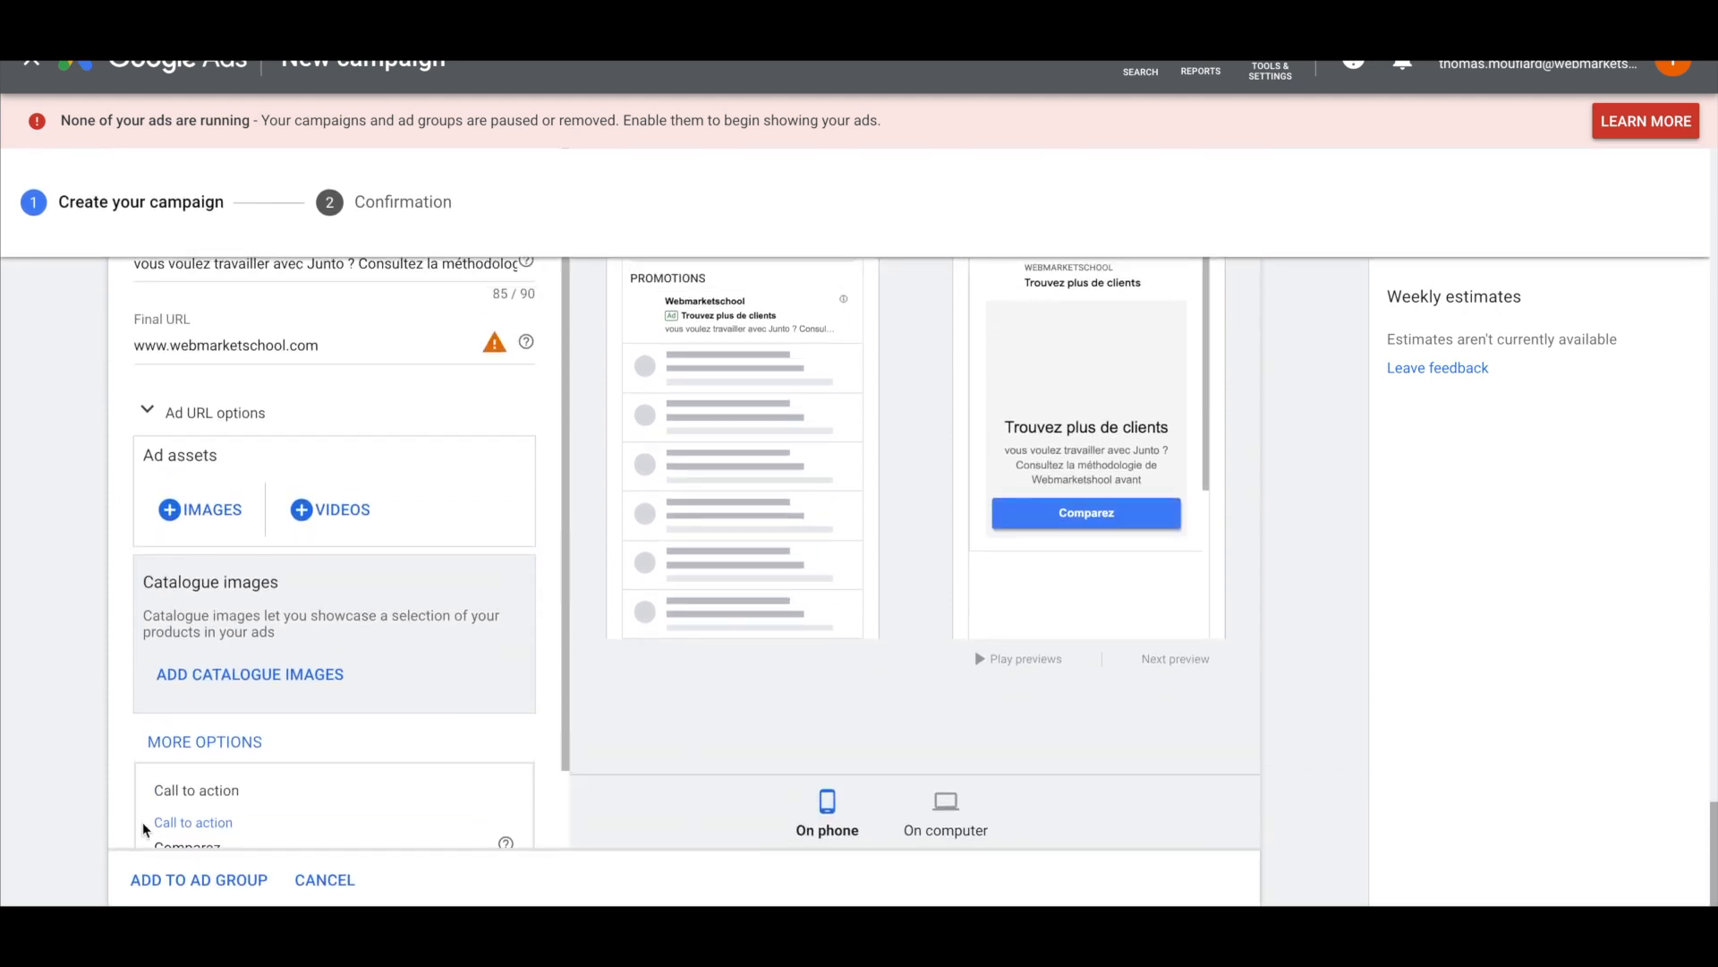
scroll(152, 819, up, 3)
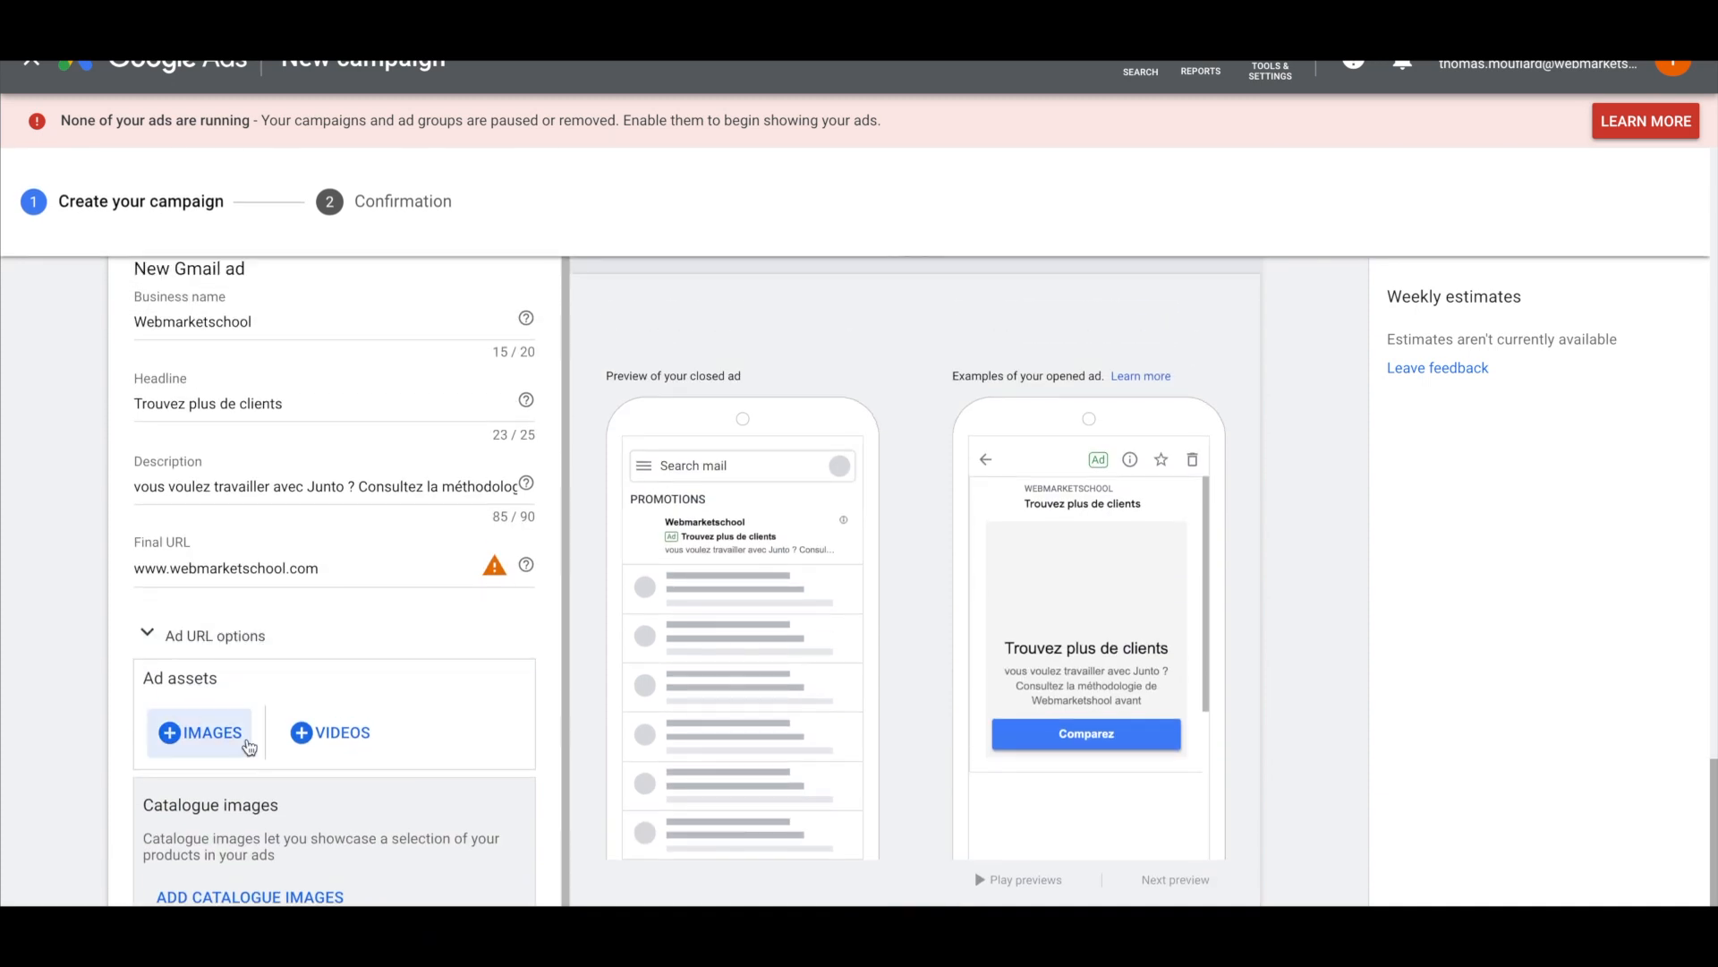
Create the campaign with the completed Gmail ad
scroll(134, 742, down, 1)
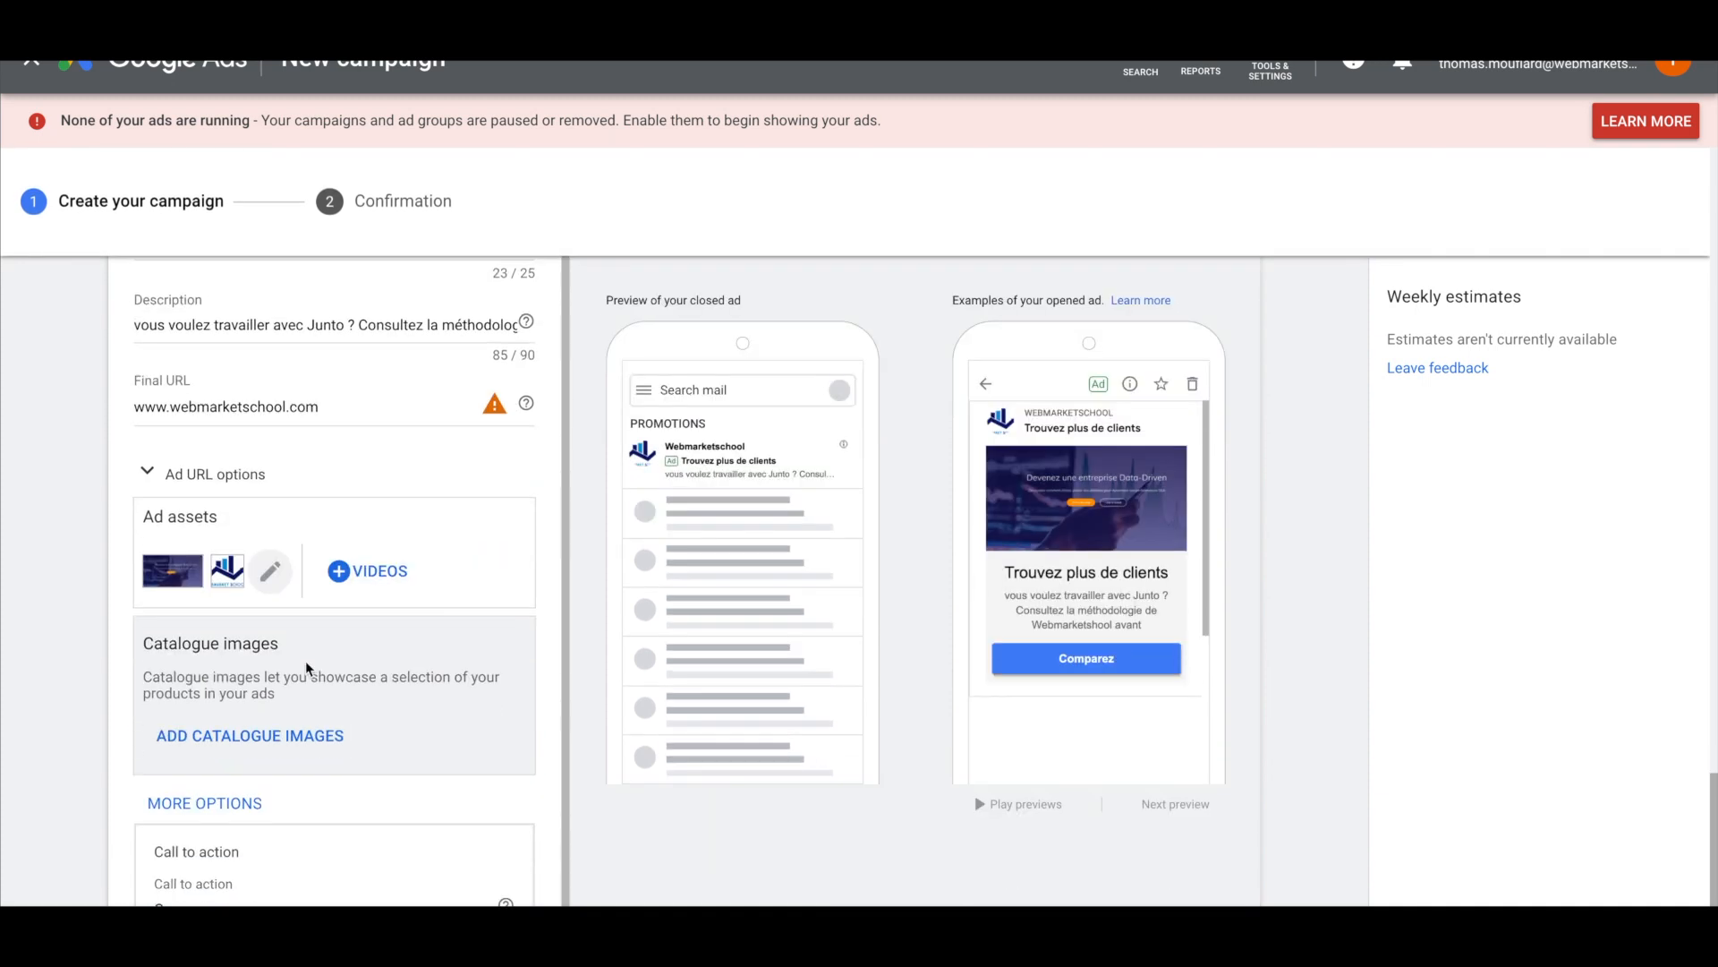
scroll(307, 663, down, 3)
scroll(307, 664, up, 2)
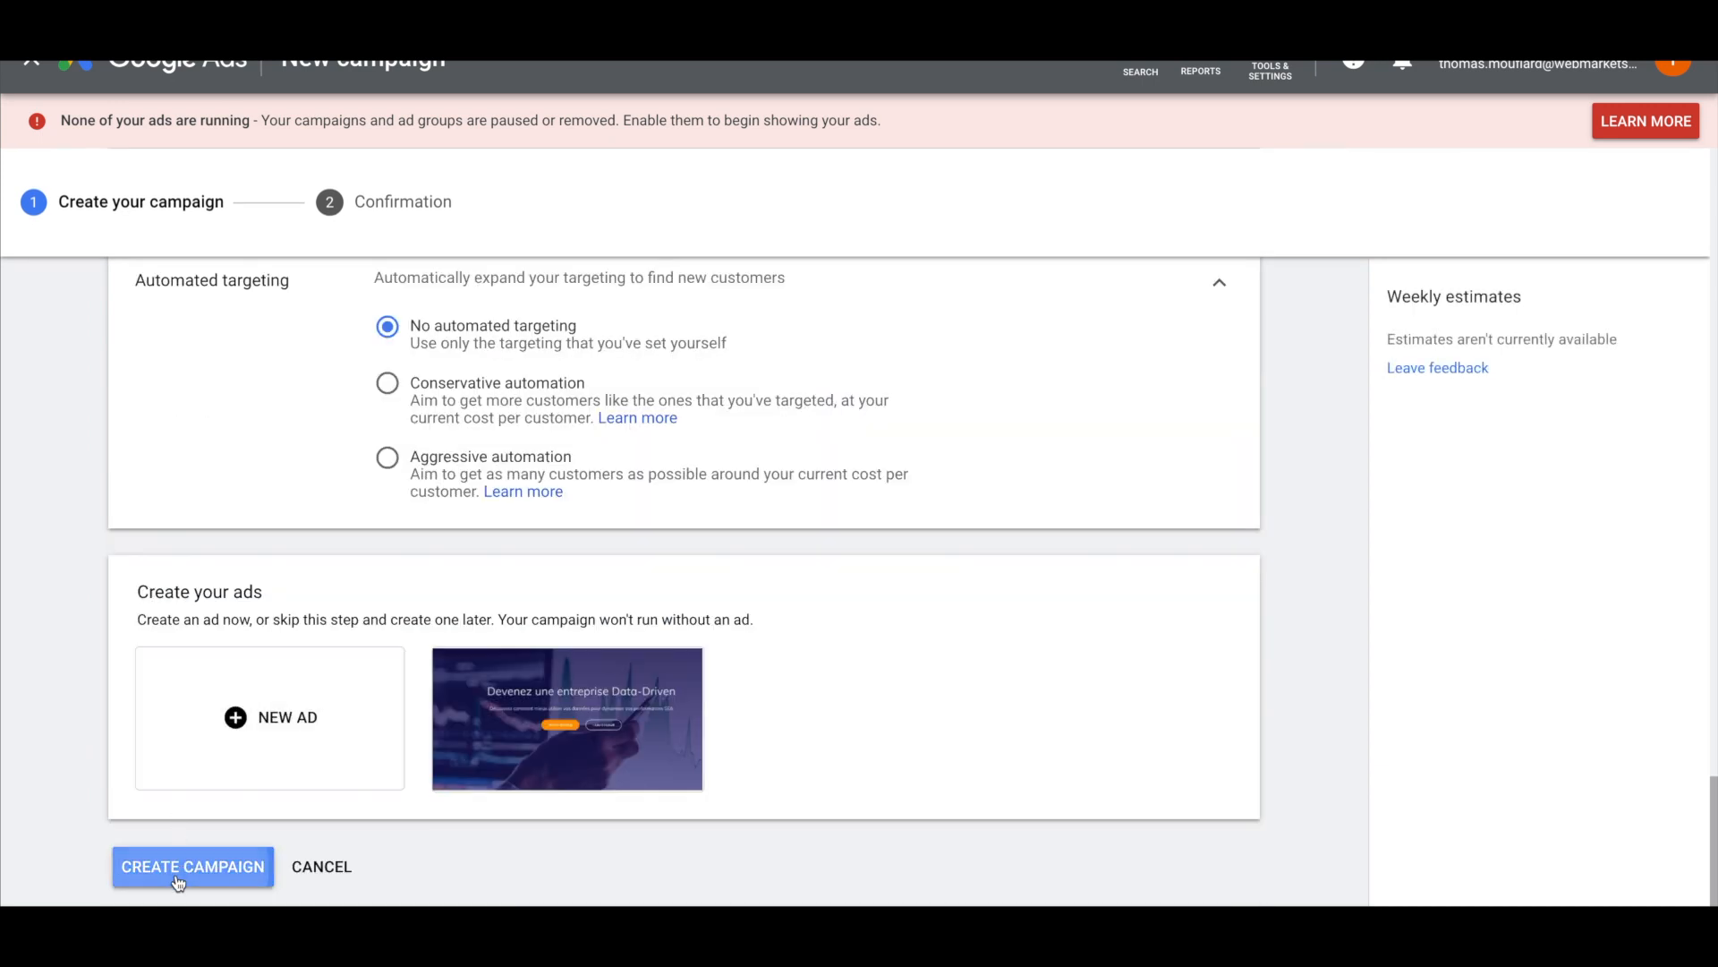
click(178, 882)
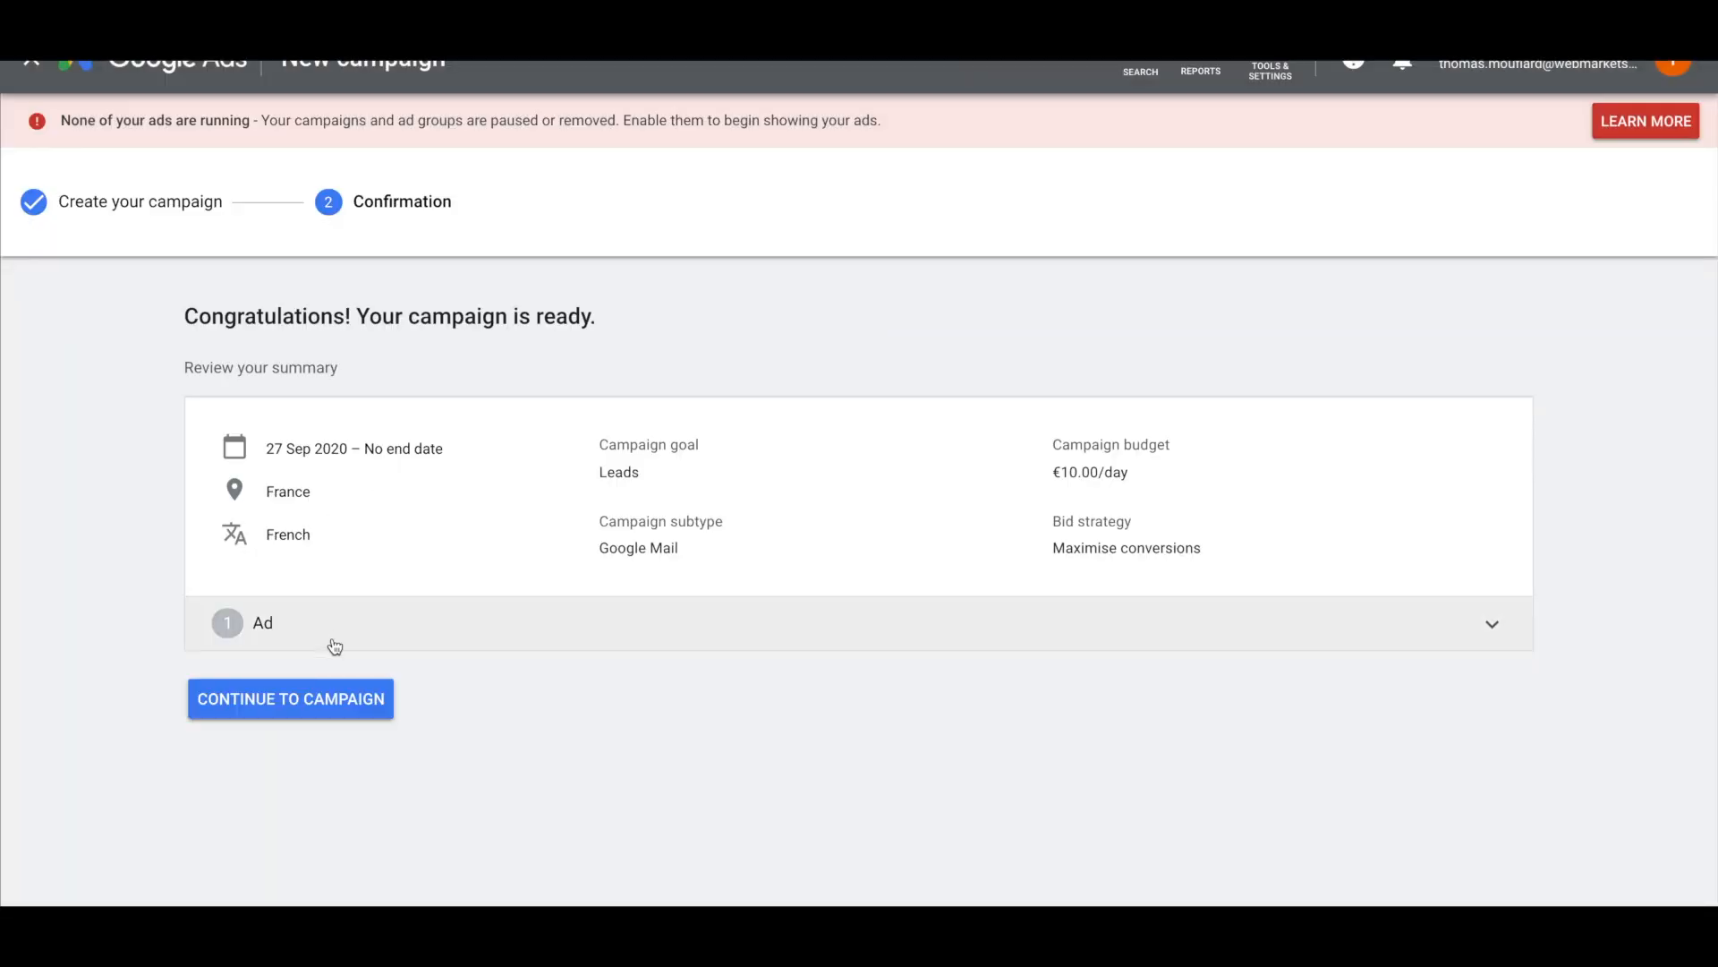
Continue from the confirmation to the campaign's Ad Groups page
click(296, 699)
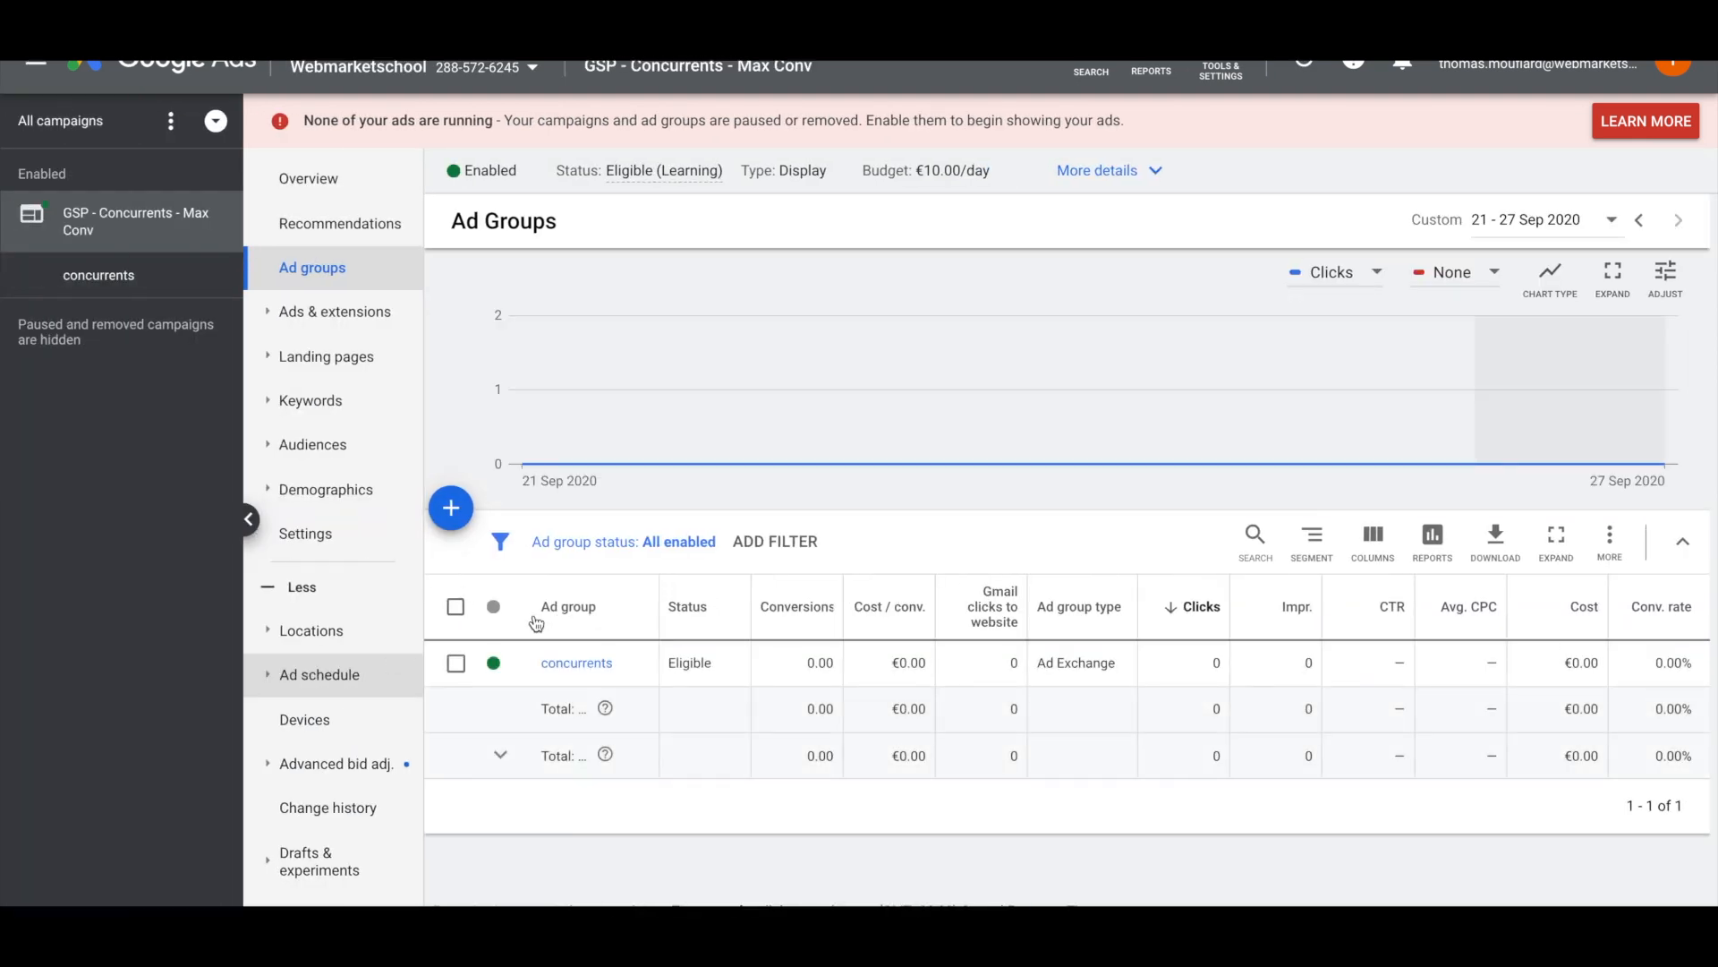